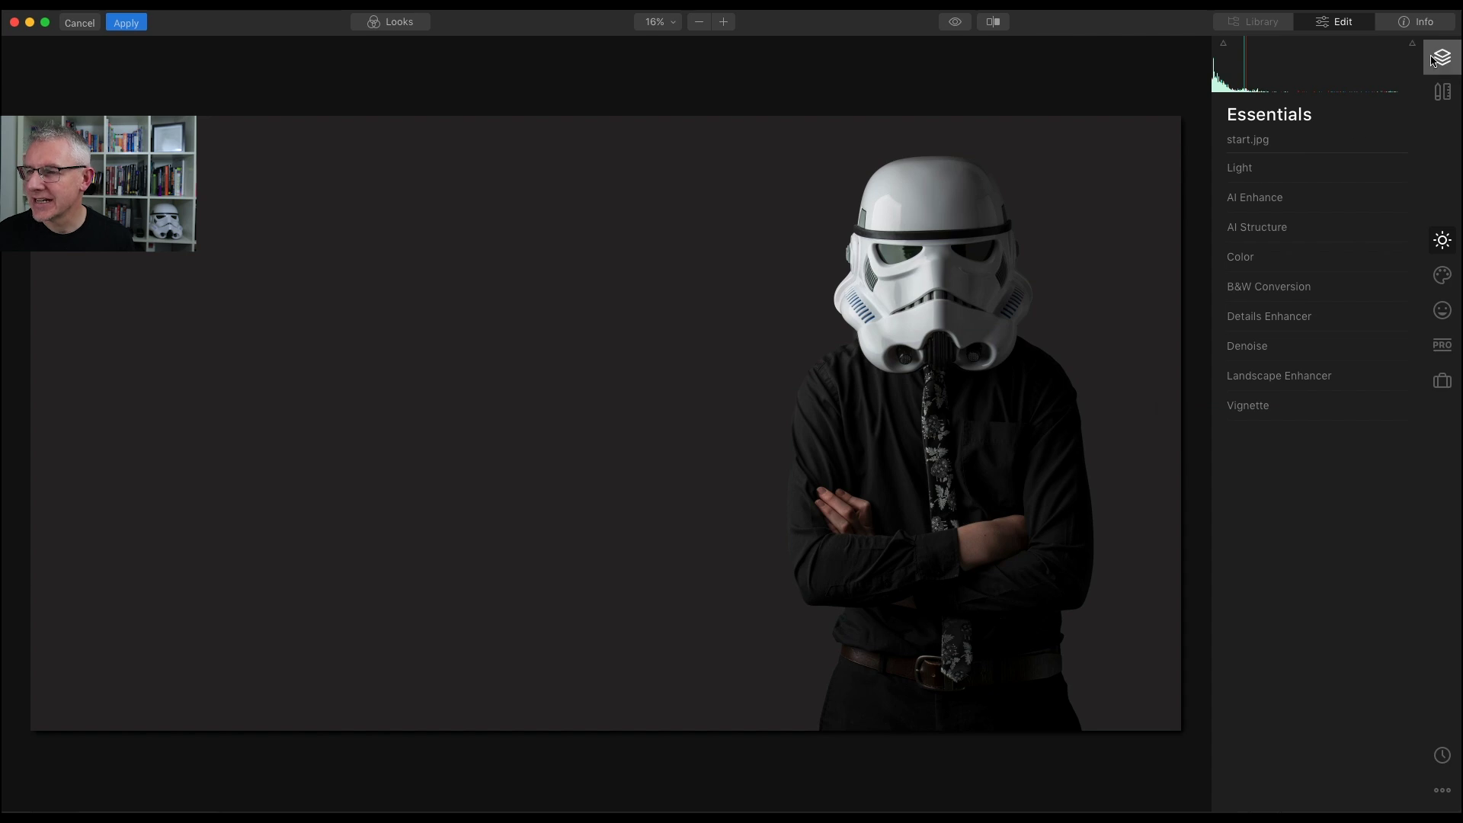
Step: Load middle.jpg from file as a new image layer over start.jpg
left_click(1441, 64)
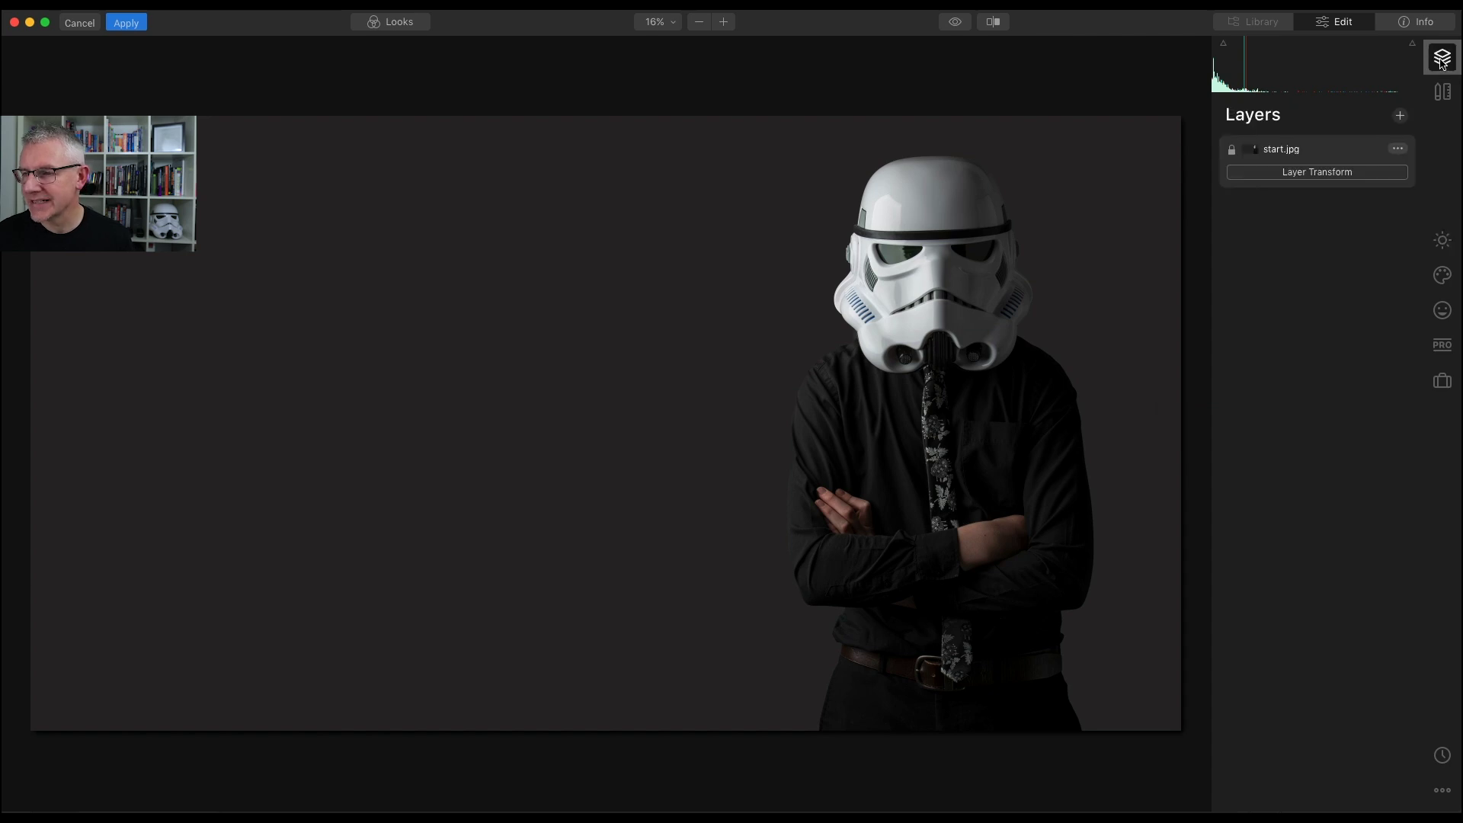
left_click(1400, 116)
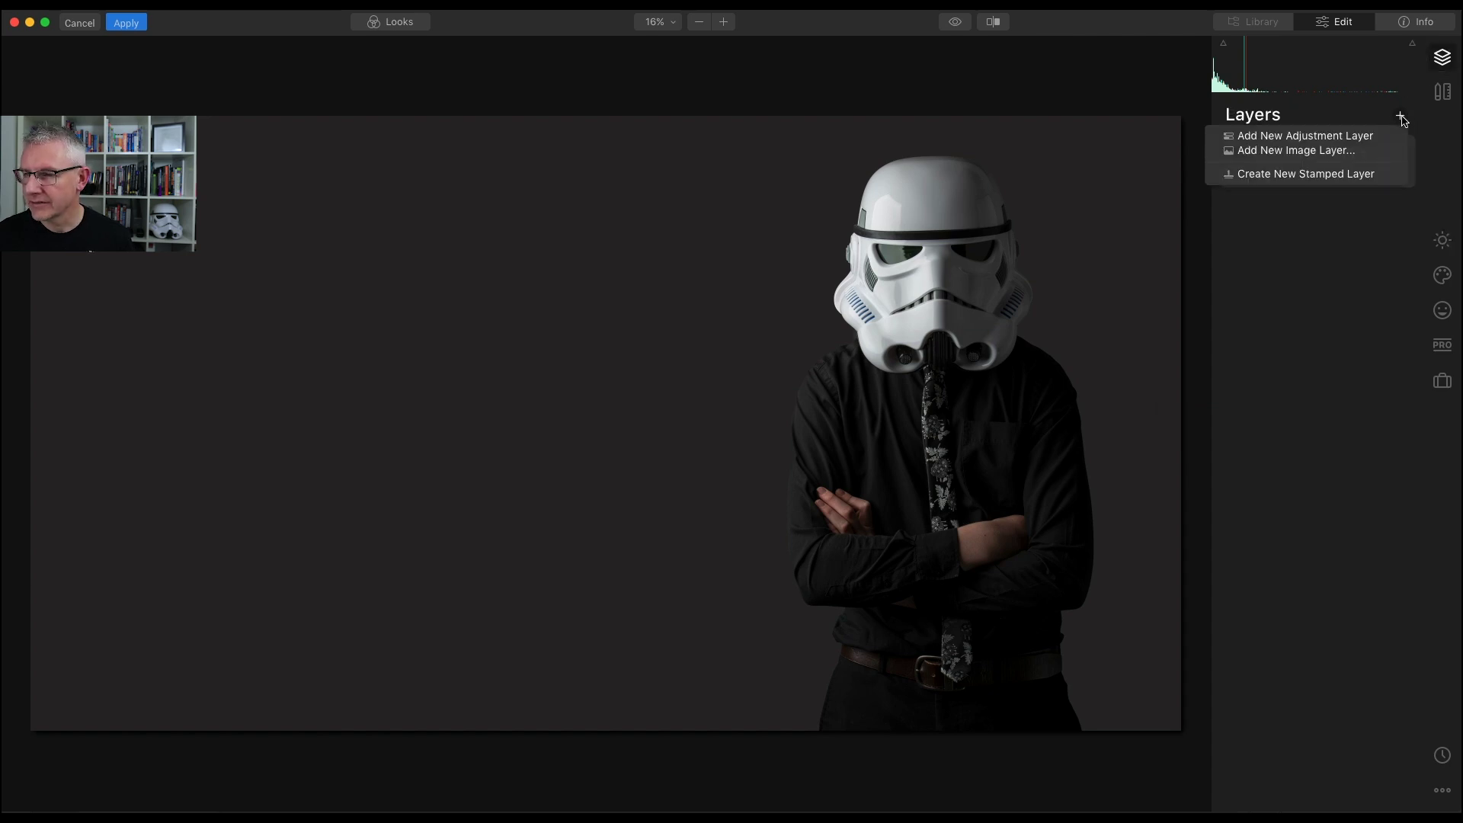
left_click(1351, 157)
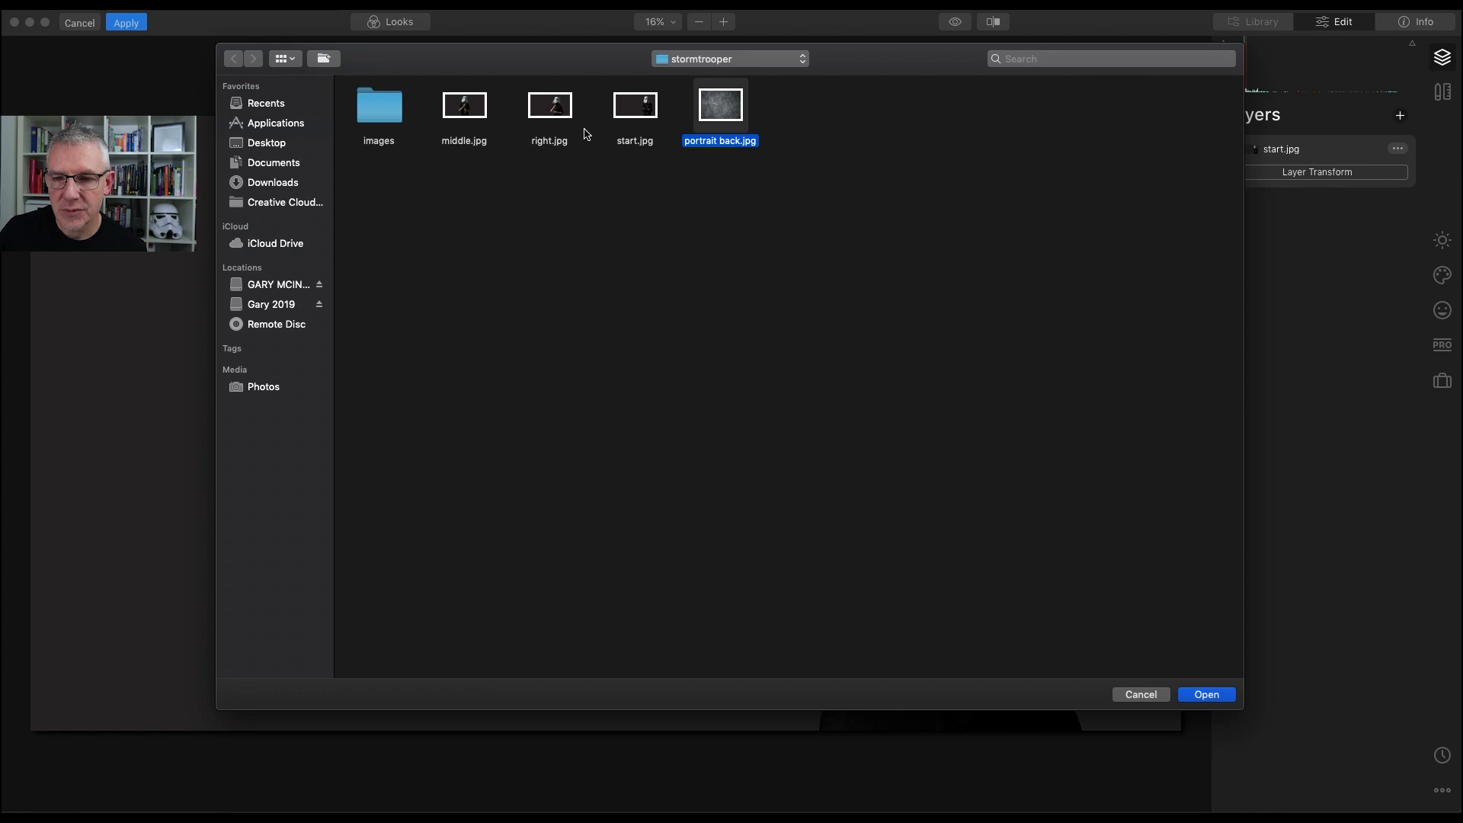
left_click(474, 113)
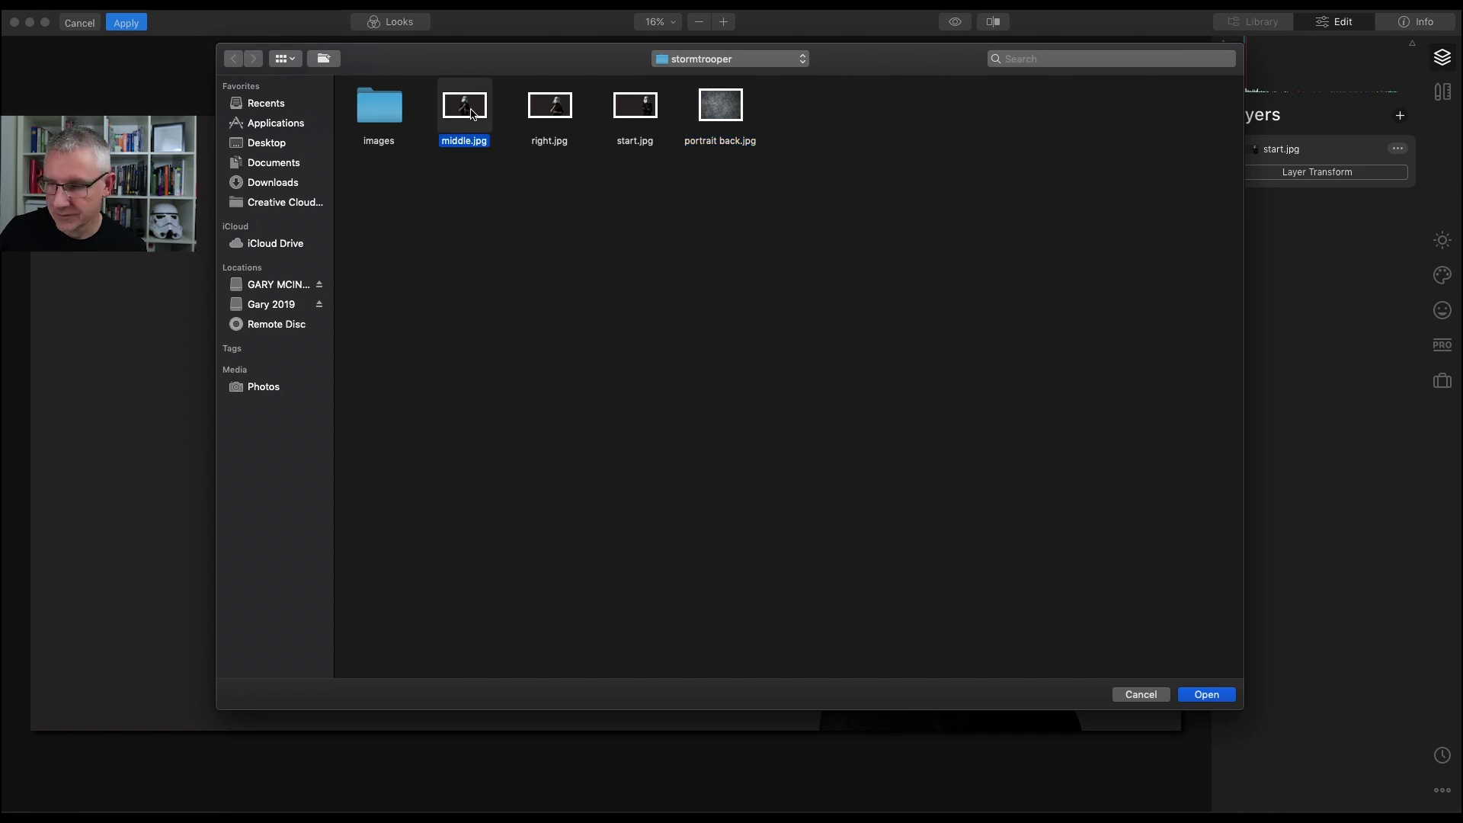
left_click(1198, 694)
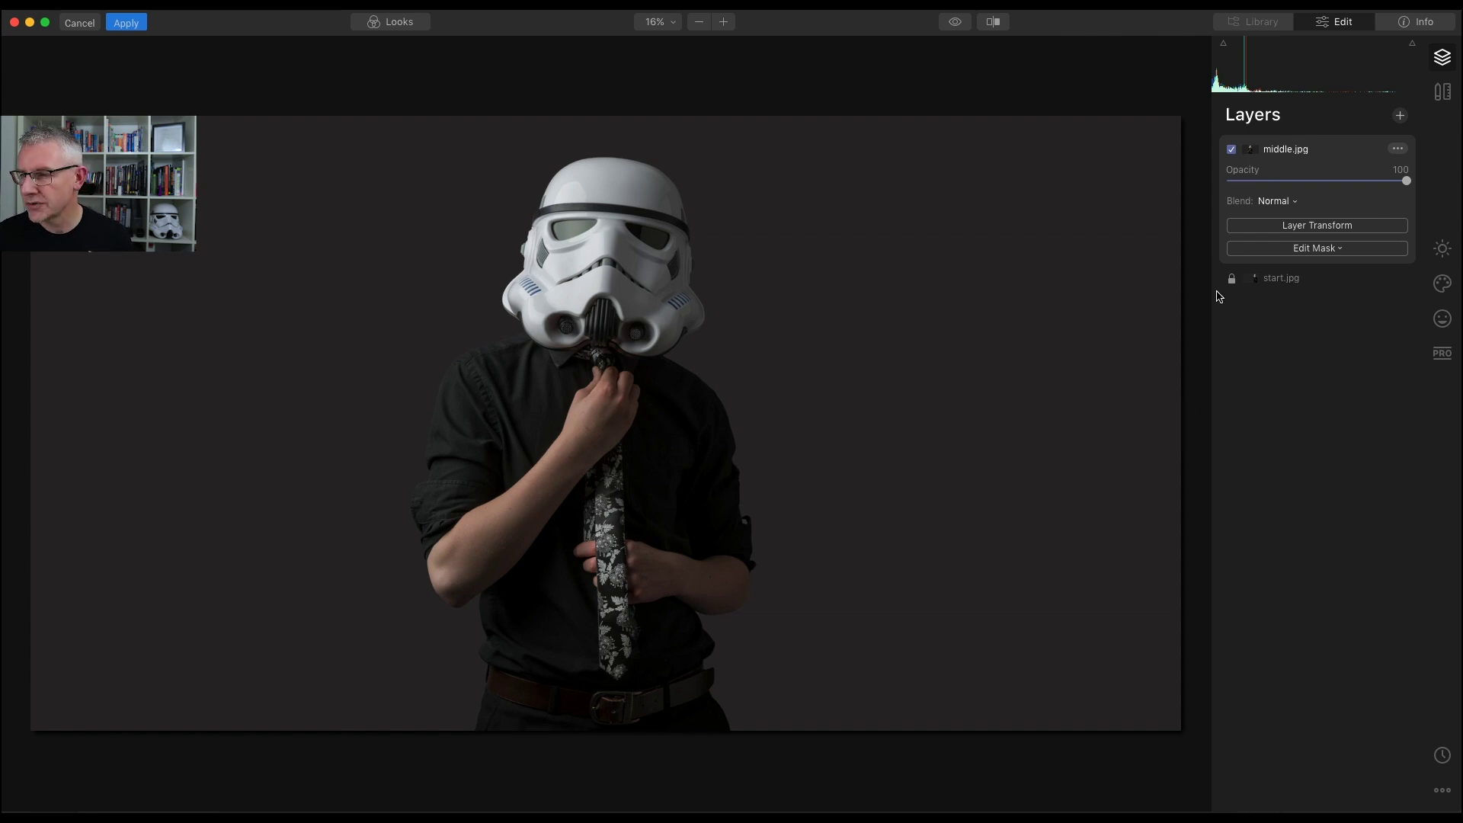
Step: Lower middle.jpg to 54 opacity and shift it so its trooper stands beside the original
left_click_drag(1406, 181, 1323, 183)
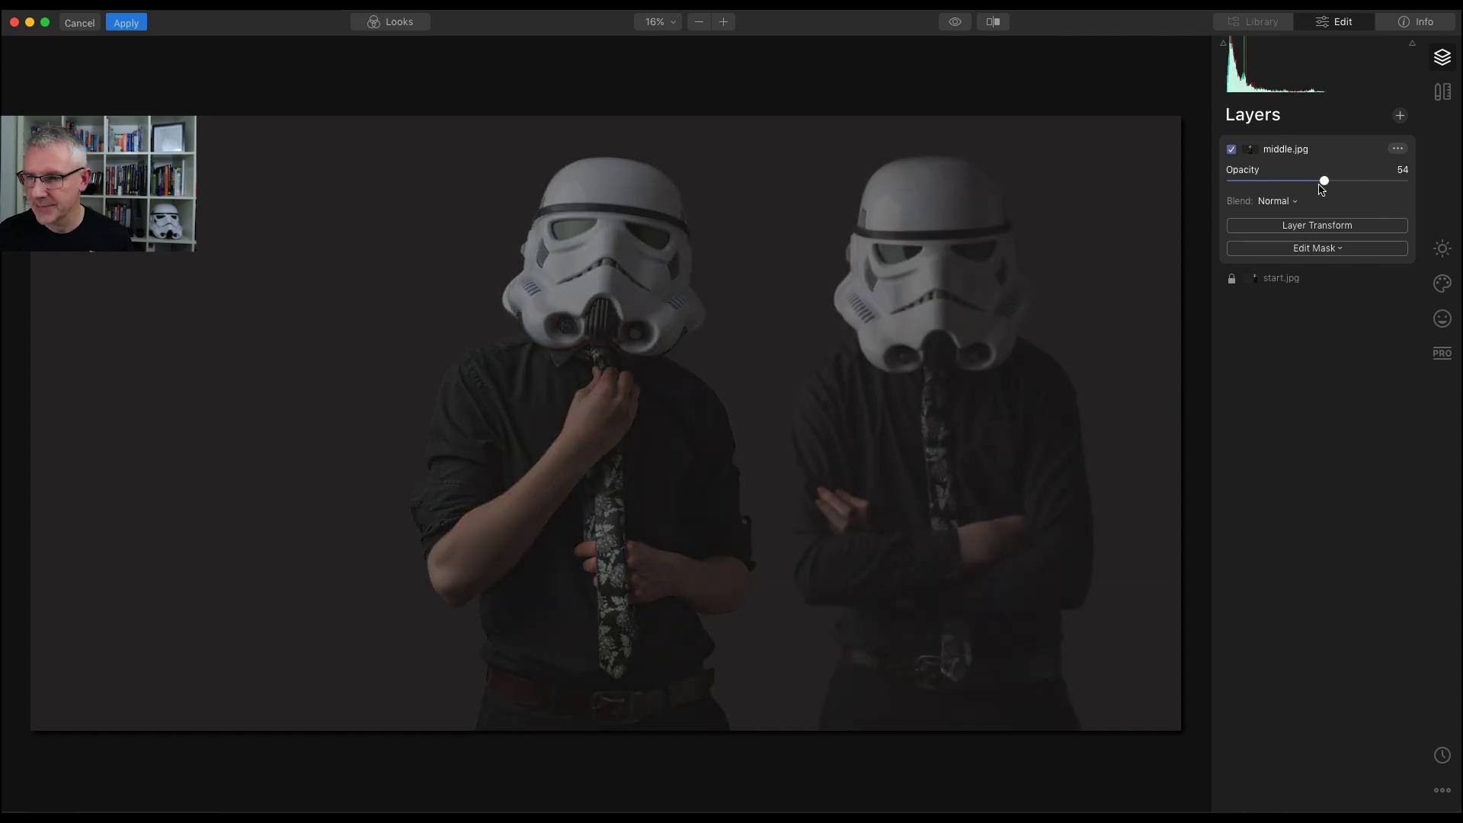
left_click(1342, 227)
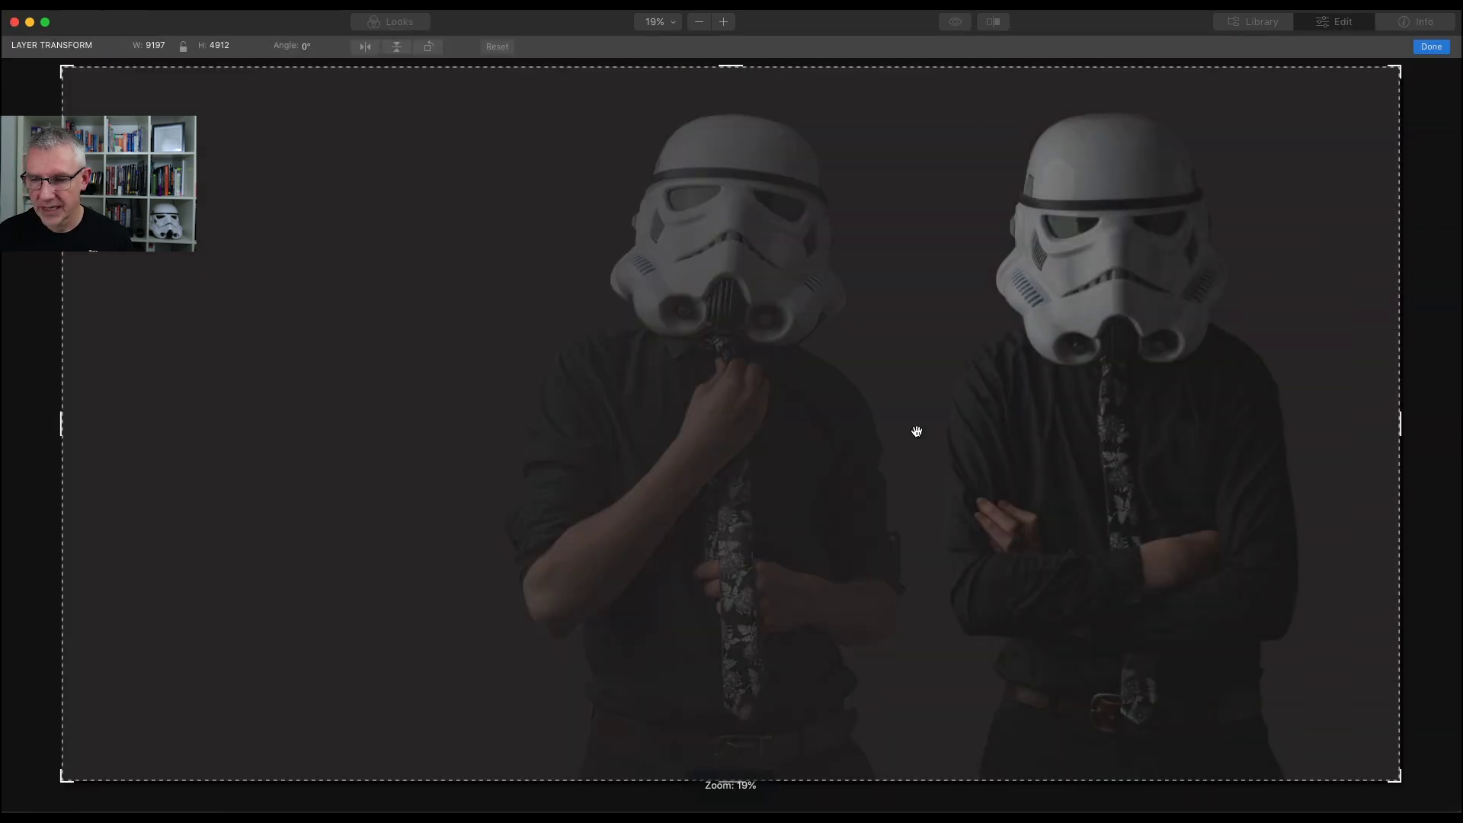
left_click_drag(757, 457, 789, 460)
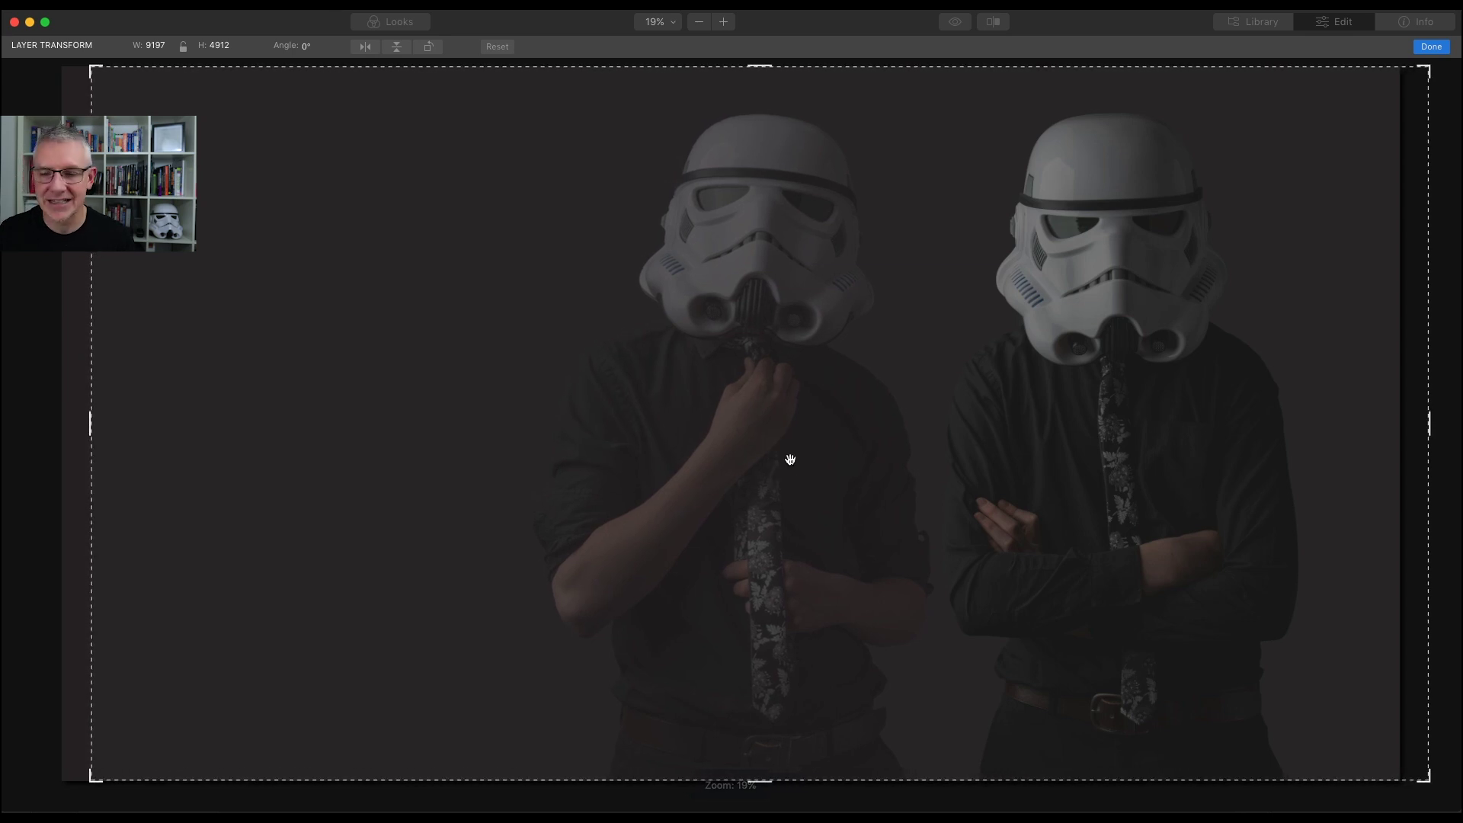
left_click_drag(790, 459, 787, 460)
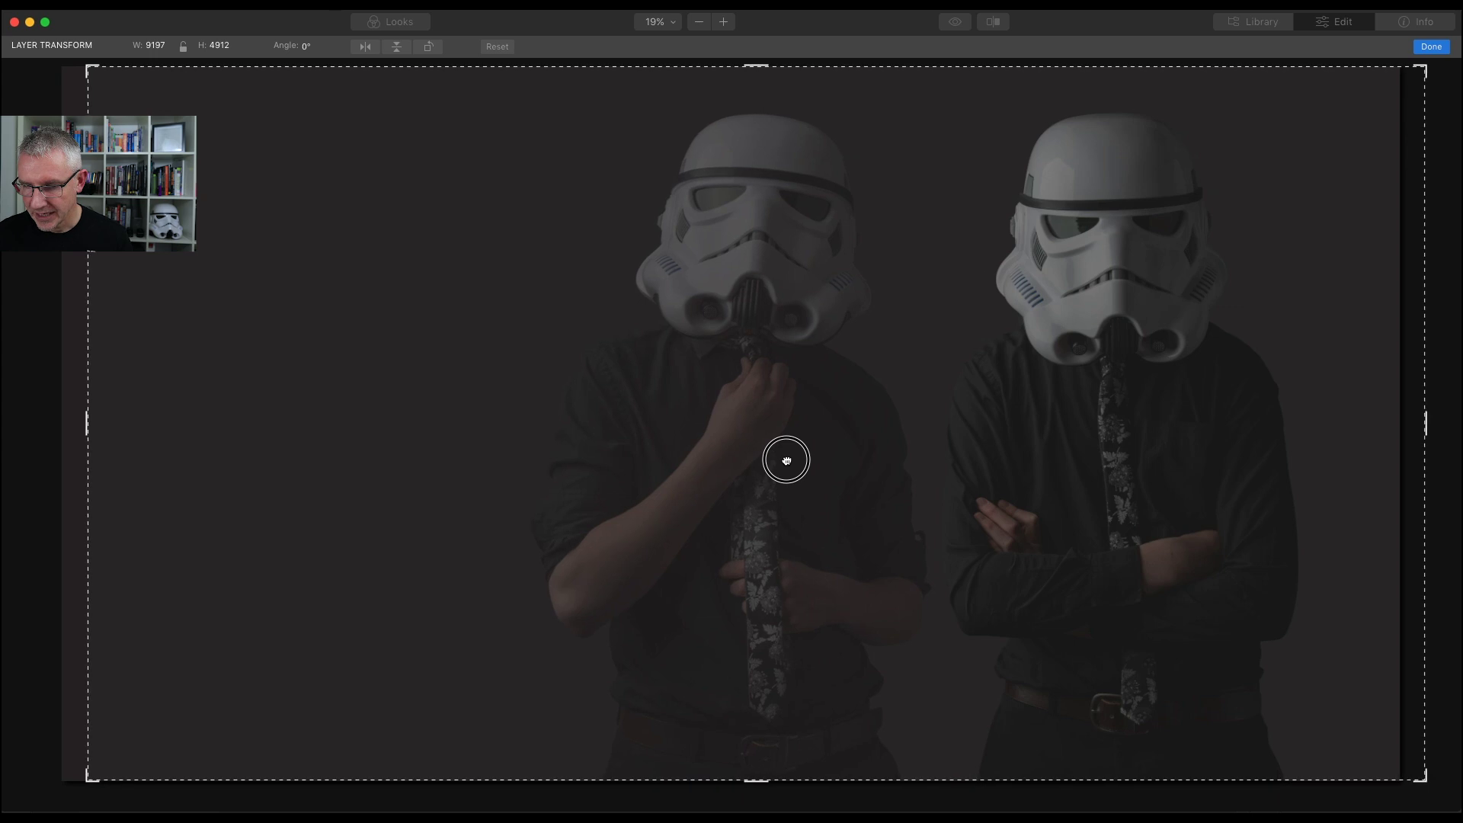
left_click(1445, 48)
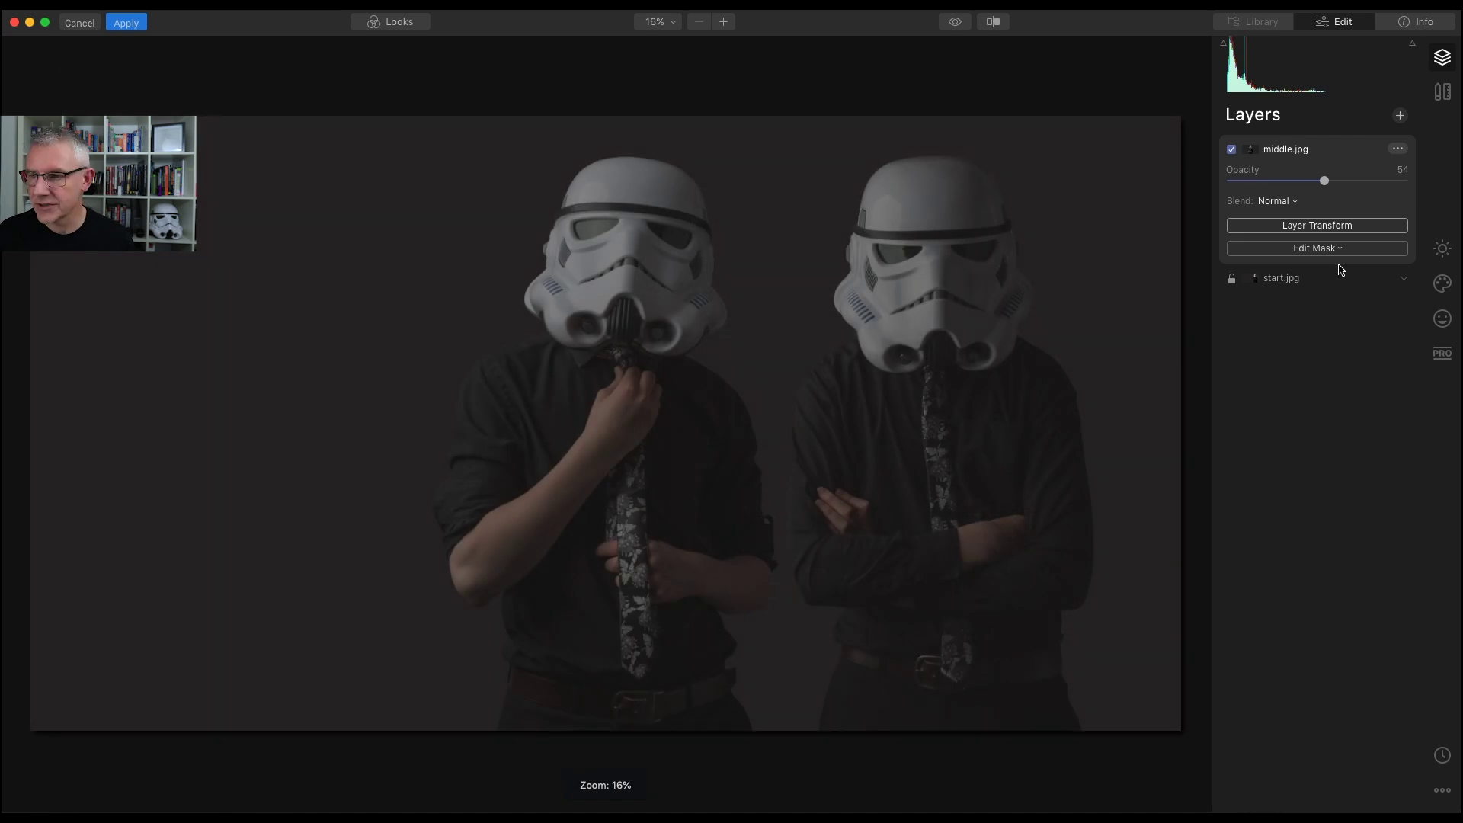
Step: Restore middle.jpg to 100 opacity and start a brush mask on it
left_click_drag(1326, 182, 1414, 185)
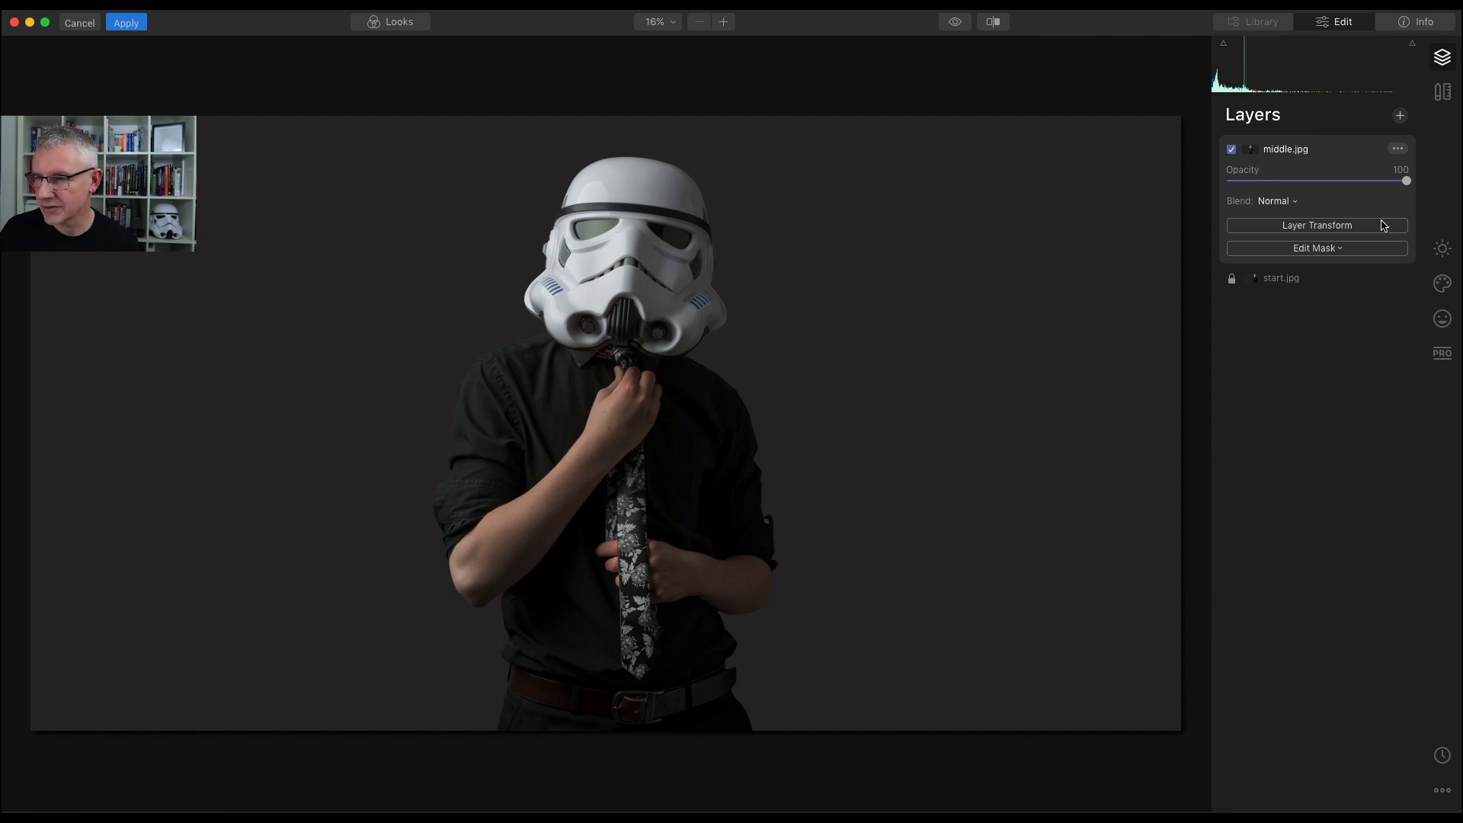
left_click(1335, 250)
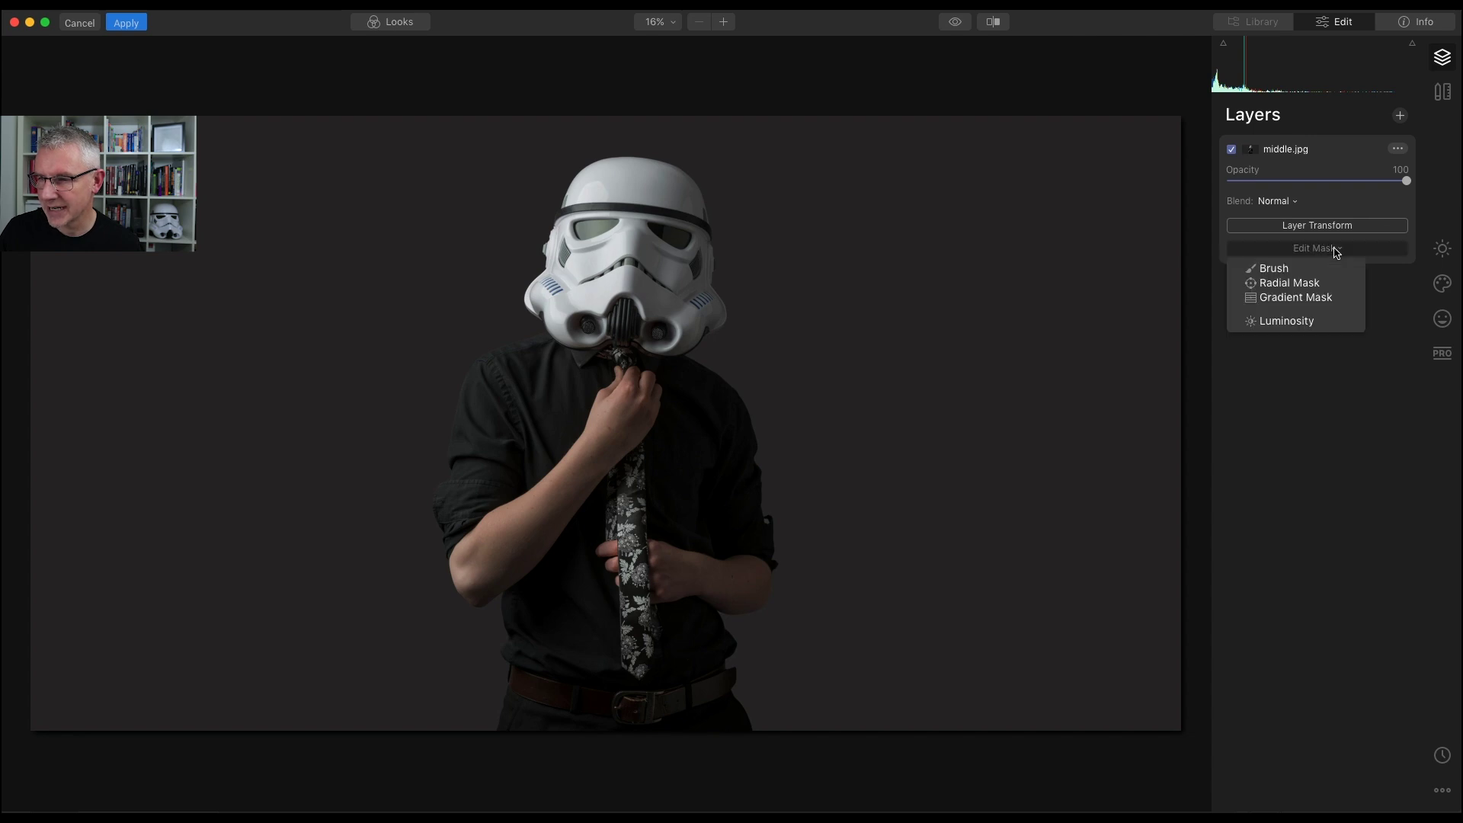
left_click(1299, 271)
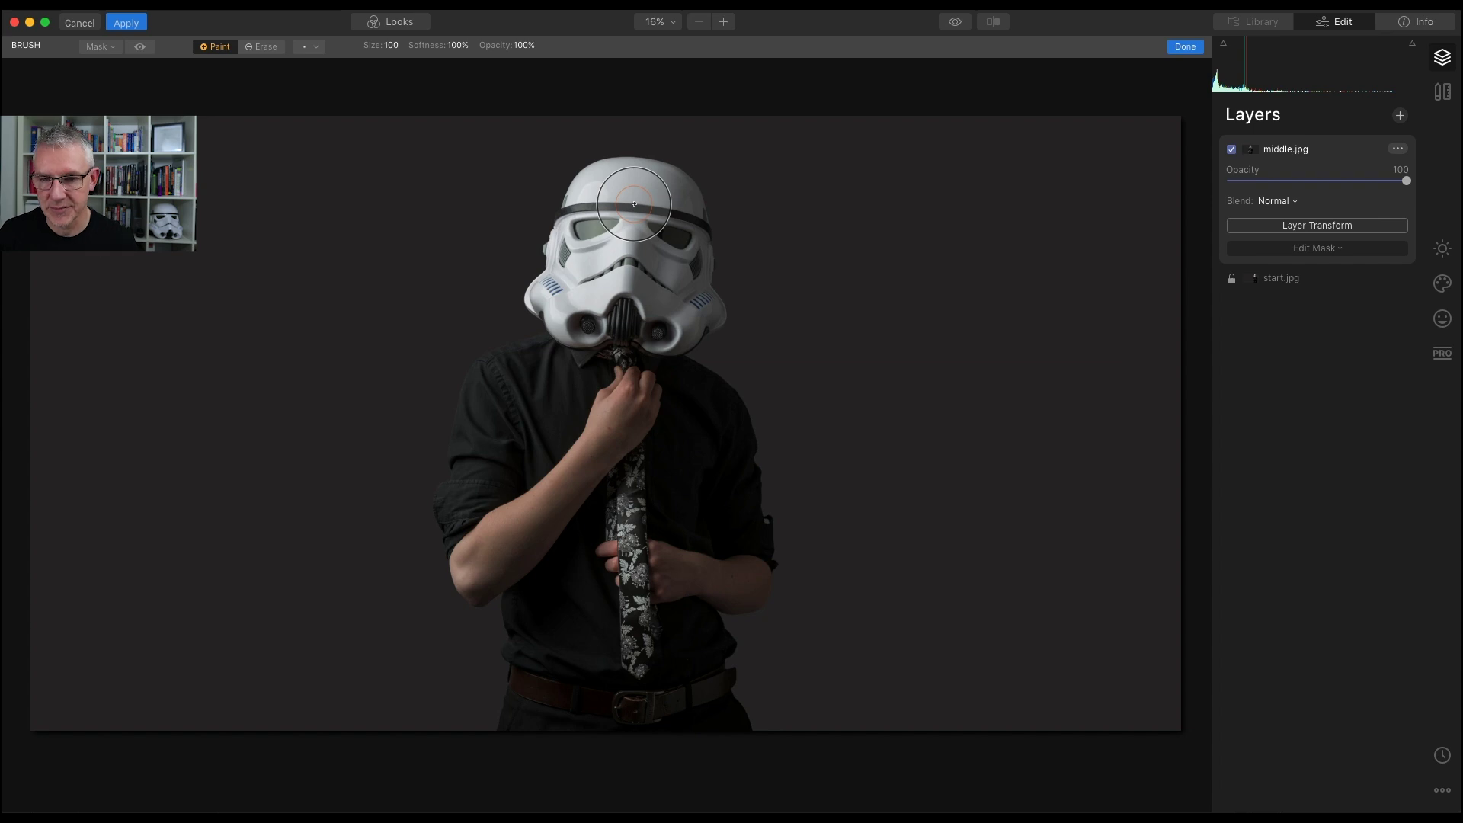
Step: Paint the mask over the left trooper, then refine around its lower hand with a size-52 brush
mouse_move(634, 203)
left_mouse_down()
mouse_move(605, 213)
mouse_move(657, 189)
mouse_move(607, 189)
mouse_move(604, 214)
mouse_move(656, 199)
mouse_move(557, 215)
mouse_move(544, 284)
mouse_move(557, 305)
mouse_move(603, 214)
mouse_move(631, 253)
mouse_move(624, 349)
mouse_move(685, 292)
mouse_move(698, 207)
mouse_move(699, 323)
mouse_move(624, 426)
mouse_move(618, 309)
mouse_move(530, 376)
mouse_move(548, 344)
mouse_move(479, 426)
mouse_move(498, 346)
mouse_move(547, 255)
mouse_move(474, 531)
mouse_move(487, 362)
mouse_move(462, 550)
mouse_move(536, 493)
mouse_move(537, 467)
mouse_move(512, 726)
mouse_move(525, 682)
mouse_move(489, 470)
mouse_move(469, 603)
mouse_move(471, 400)
mouse_move(560, 341)
mouse_move(542, 656)
mouse_move(587, 709)
mouse_move(635, 429)
mouse_move(647, 501)
mouse_move(635, 716)
mouse_move(677, 667)
mouse_move(687, 353)
mouse_move(696, 412)
mouse_move(655, 508)
mouse_move(693, 711)
mouse_move(715, 691)
mouse_move(723, 723)
mouse_move(689, 723)
mouse_move(732, 720)
mouse_move(682, 697)
mouse_move(693, 265)
mouse_move(670, 179)
mouse_move(580, 206)
mouse_move(639, 504)
mouse_move(676, 563)
left_mouse_up()
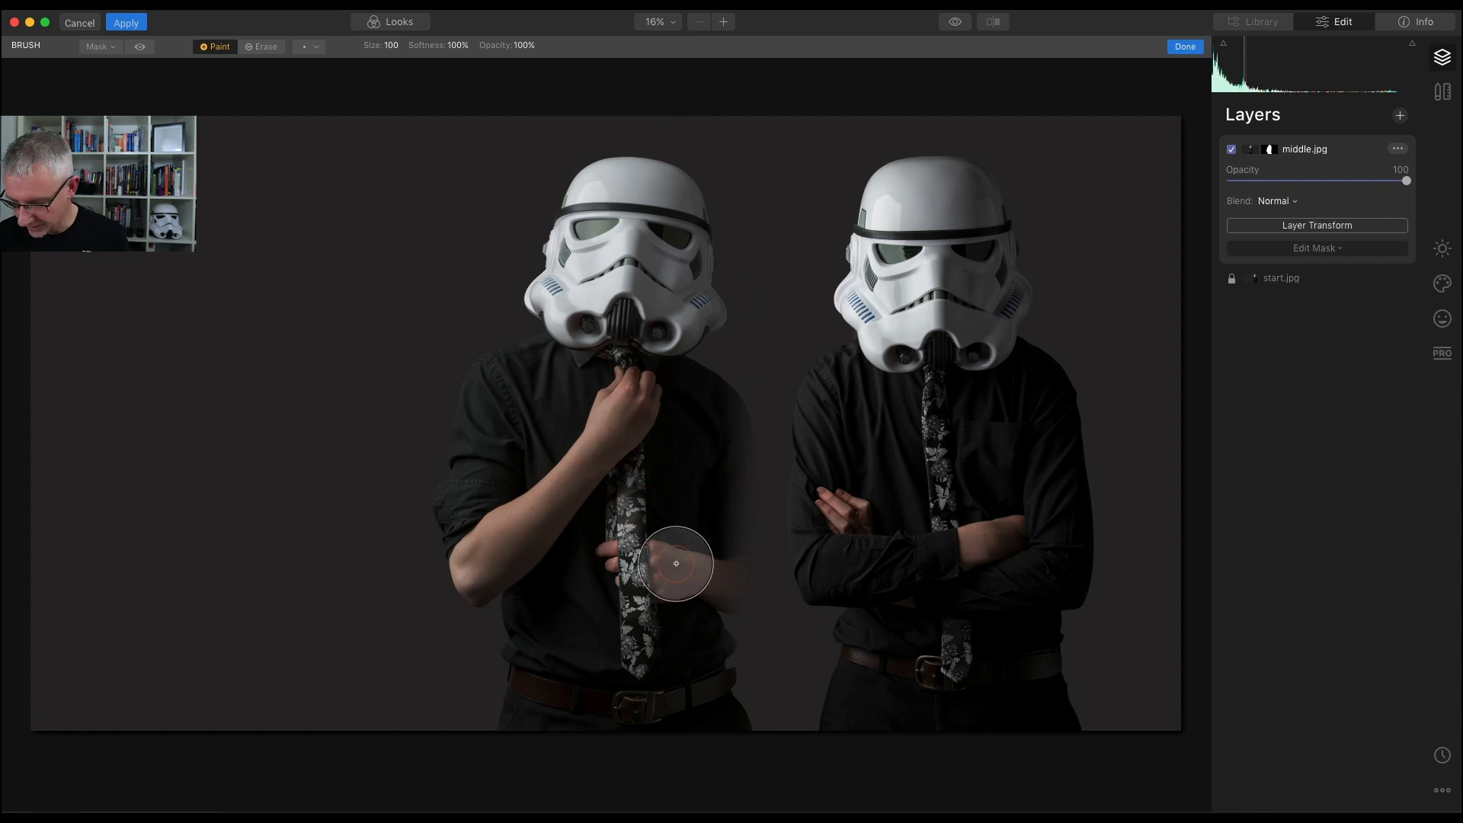
key("bracketleft")
key("bracketleft")
key("bracketleft")
key("bracketleft")
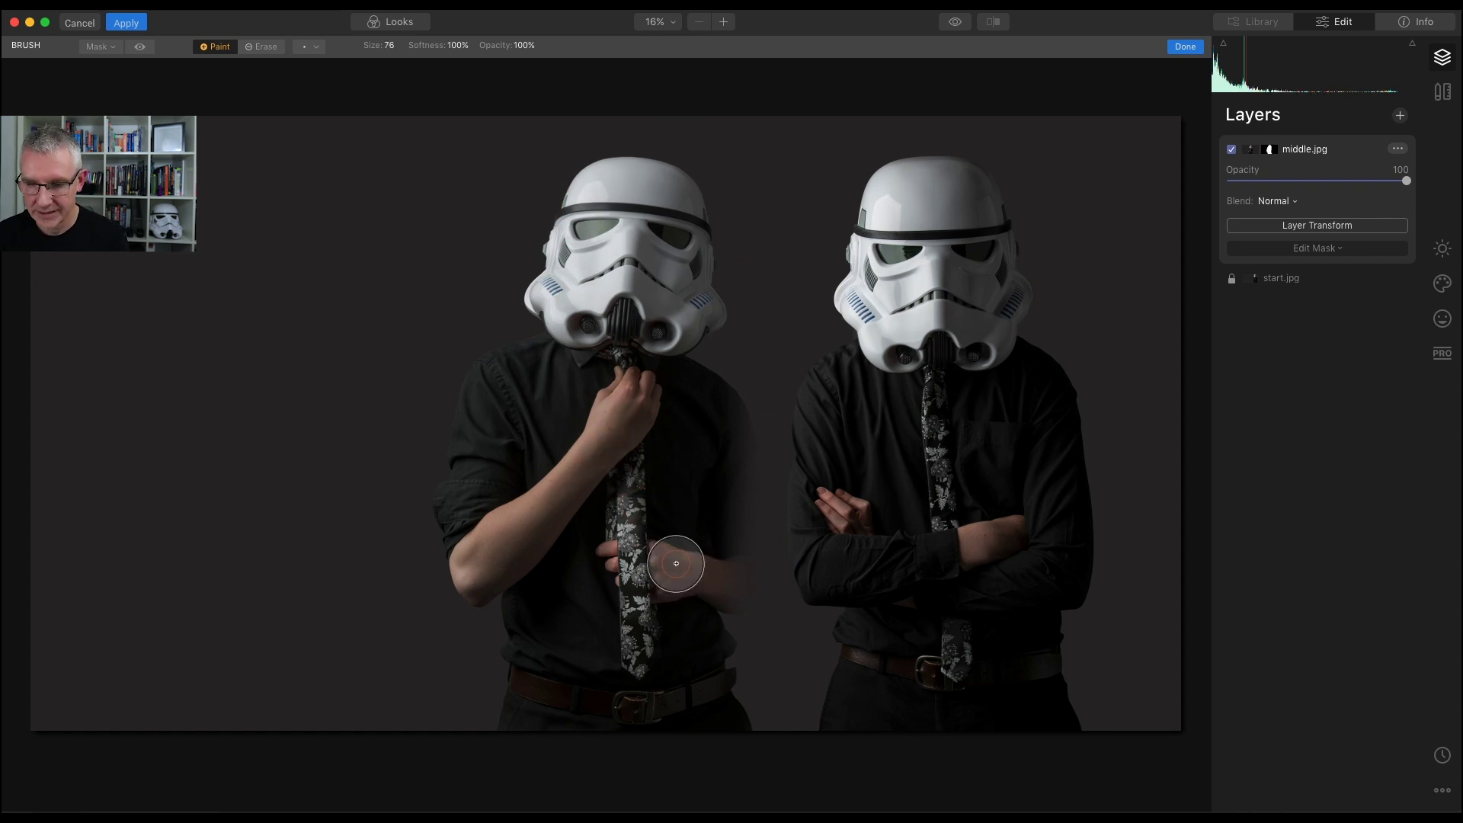
mouse_move(734, 594)
left_mouse_down()
mouse_move(725, 581)
mouse_move(745, 584)
left_mouse_up()
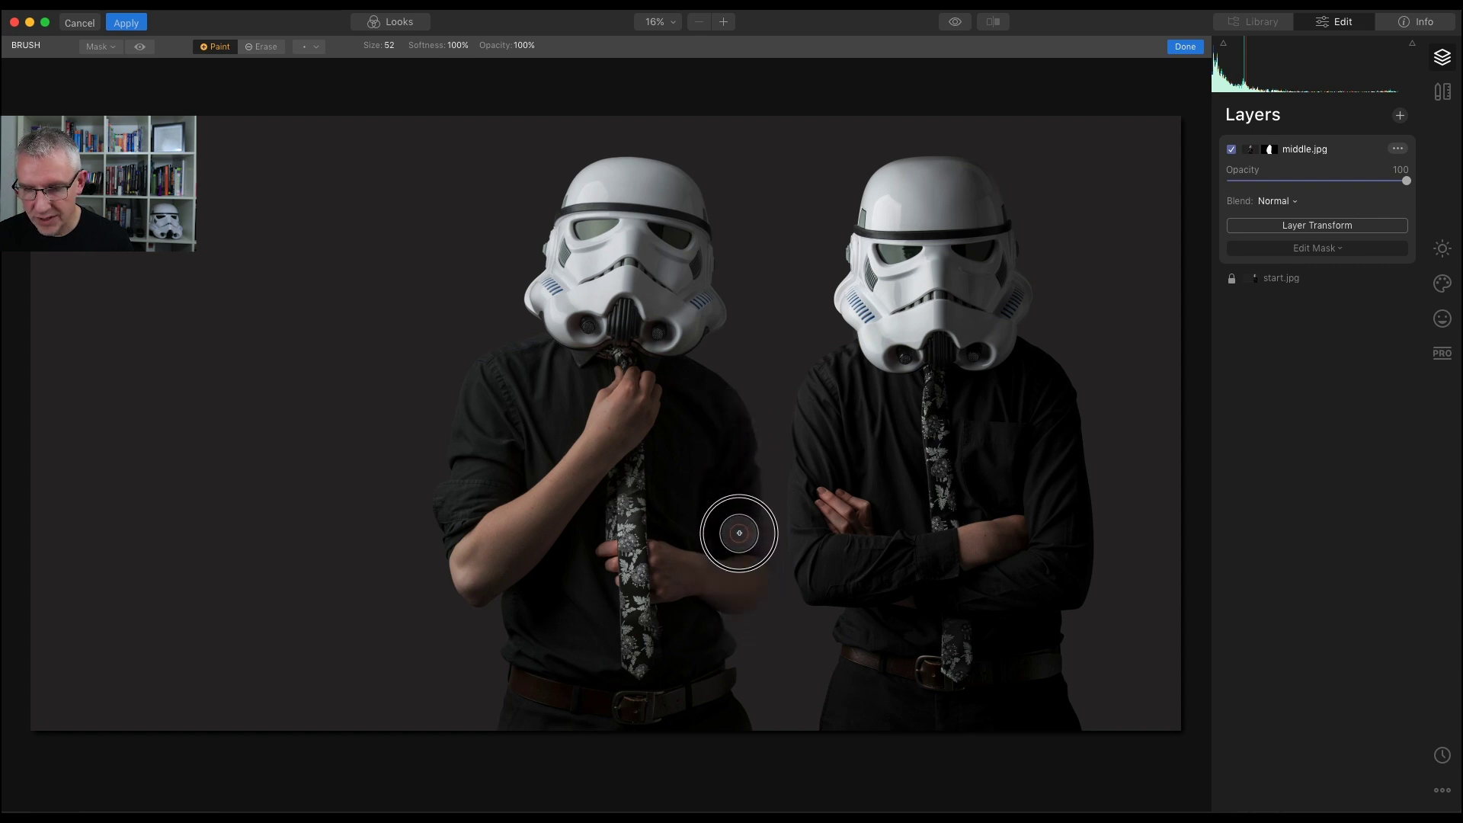
mouse_move(739, 528)
left_mouse_down()
mouse_move(745, 584)
mouse_move(715, 623)
mouse_move(671, 587)
mouse_move(688, 611)
mouse_move(705, 585)
mouse_move(725, 628)
mouse_move(746, 745)
mouse_move(747, 669)
mouse_move(717, 555)
left_mouse_up()
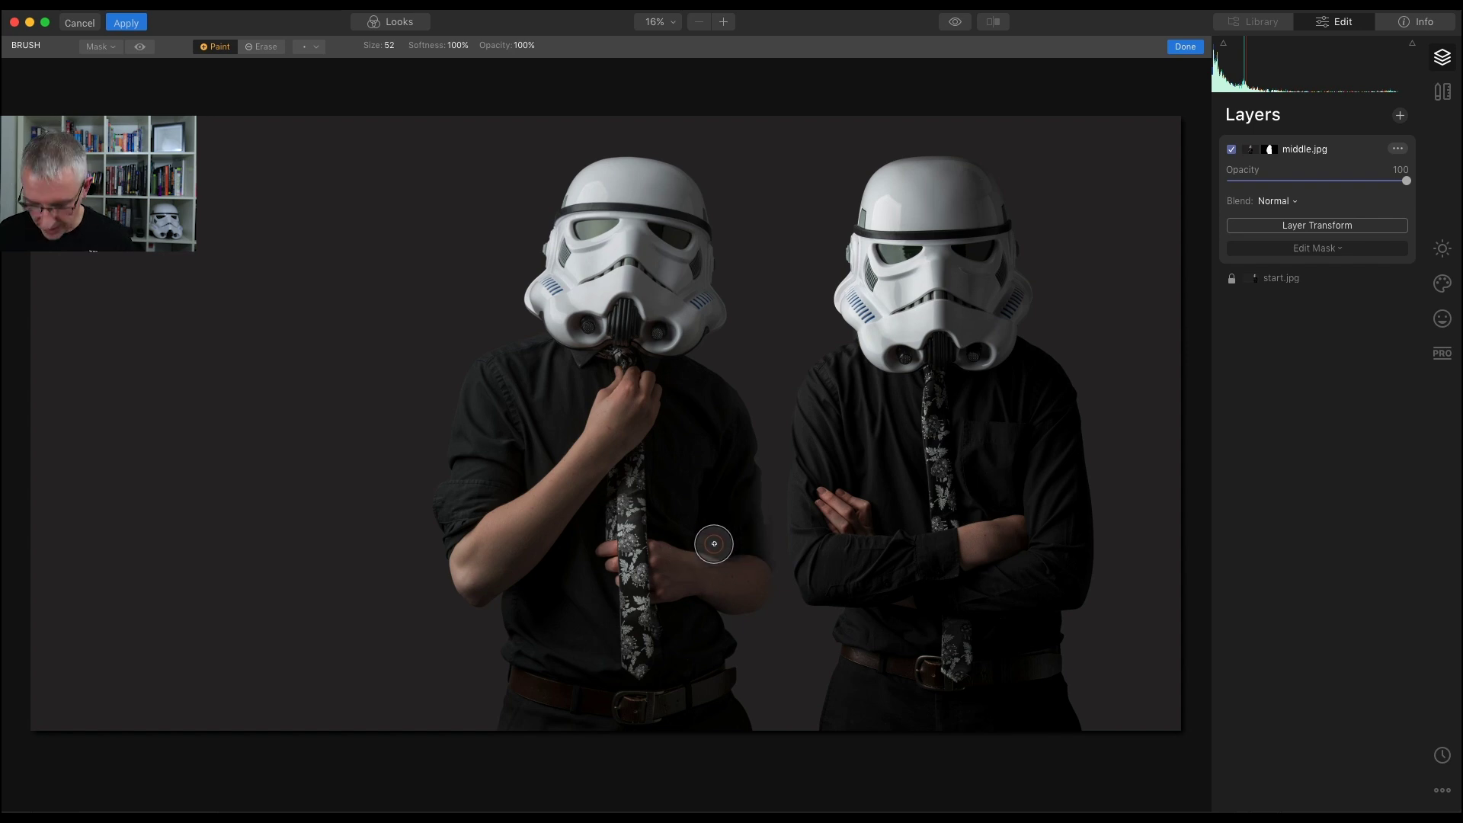
Step: Zoom in and paint the mask along the left trooper's shoulder edge
scroll(713, 543, "up", 6)
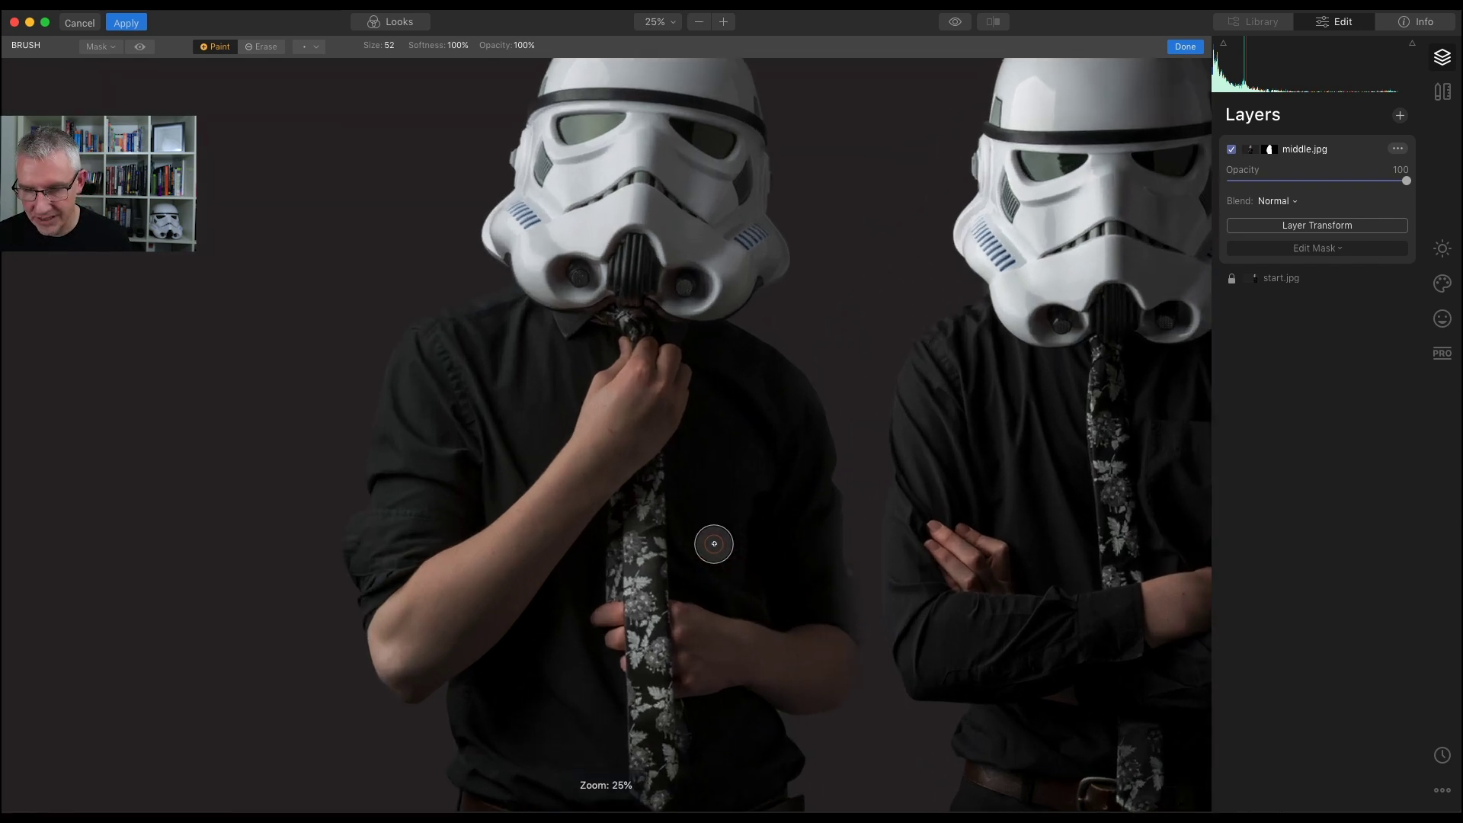
scroll(734, 543, "down", 5)
scroll(734, 543, "right", 5)
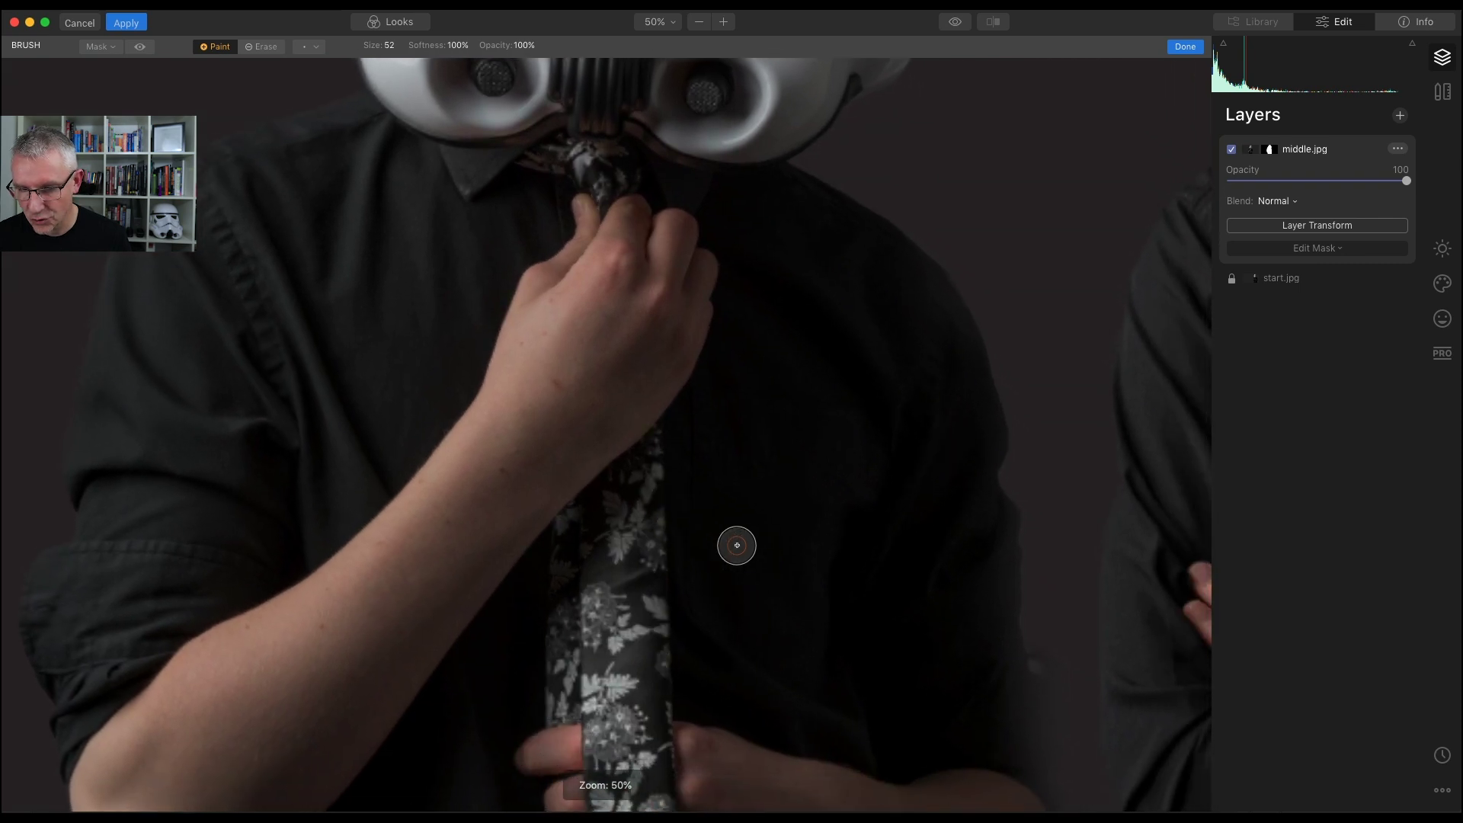
scroll(736, 543, "right", 5)
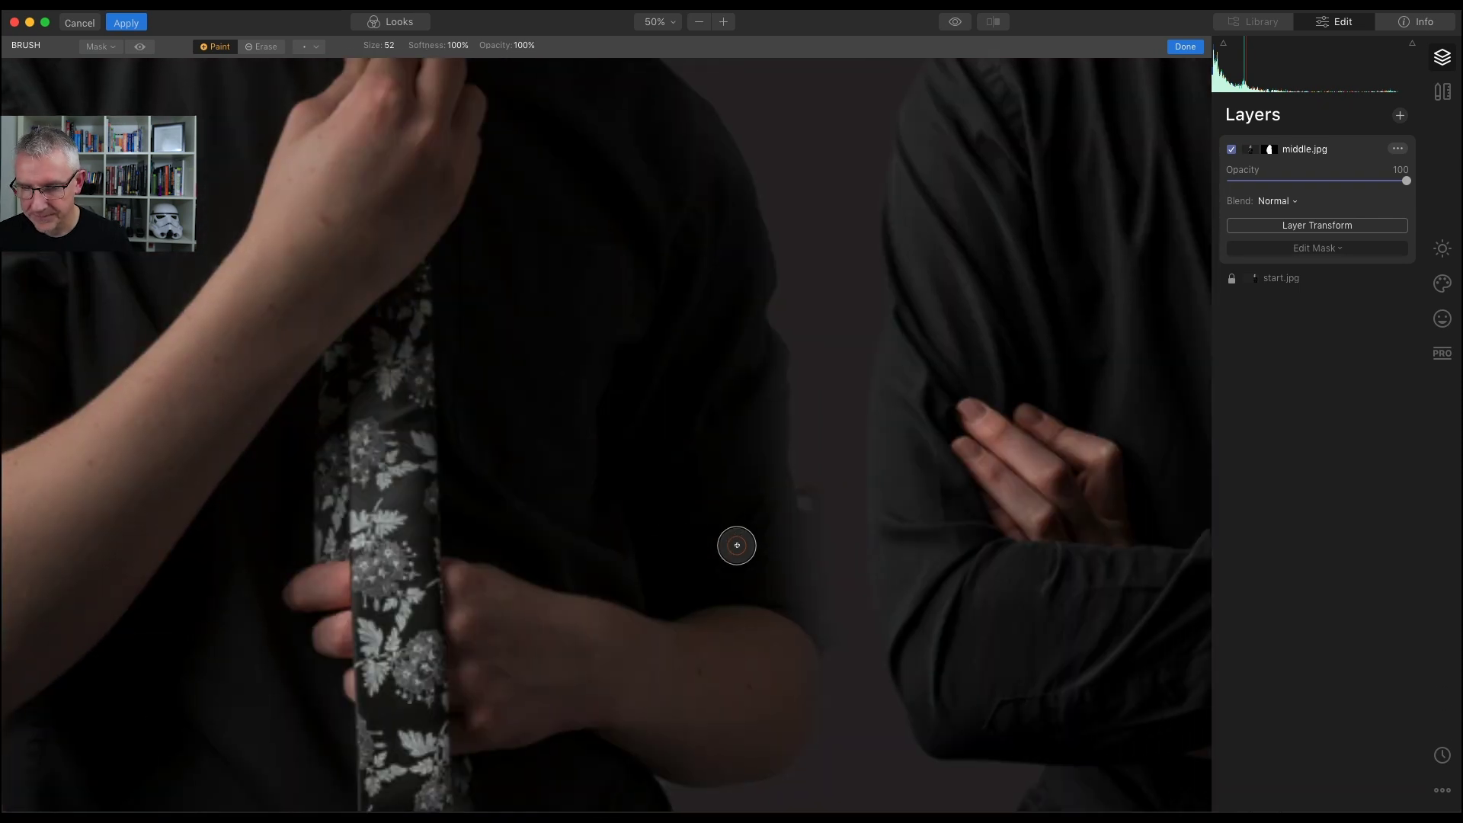
mouse_move(663, 521)
left_mouse_down()
mouse_move(662, 461)
mouse_move(671, 554)
mouse_move(682, 465)
mouse_move(685, 521)
mouse_move(657, 285)
mouse_move(659, 474)
mouse_move(635, 251)
mouse_move(656, 536)
mouse_move(665, 475)
mouse_move(695, 484)
mouse_move(697, 668)
mouse_move(678, 553)
mouse_move(702, 666)
mouse_move(699, 599)
mouse_move(657, 761)
mouse_move(588, 784)
mouse_move(702, 657)
mouse_move(694, 531)
mouse_move(651, 346)
mouse_move(629, 743)
mouse_move(537, 778)
mouse_move(671, 735)
mouse_move(628, 496)
mouse_move(736, 522)
mouse_move(736, 507)
mouse_move(887, 496)
mouse_move(882, 560)
mouse_move(820, 497)
mouse_move(871, 527)
mouse_move(817, 484)
mouse_move(895, 507)
mouse_move(782, 493)
mouse_move(871, 499)
mouse_move(803, 521)
mouse_move(887, 503)
left_mouse_up()
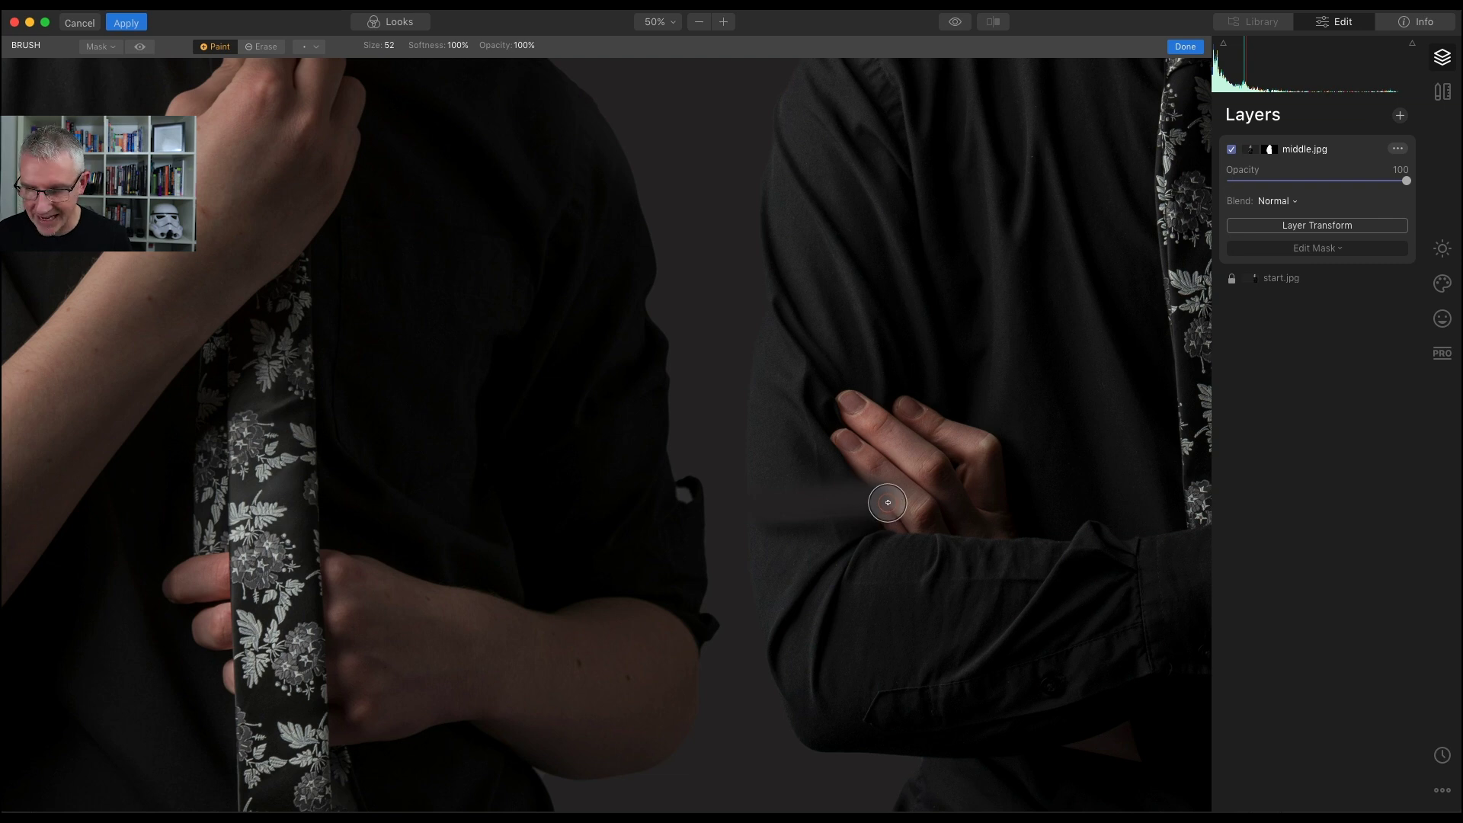
Step: Erase the mask paint that spilled onto the right trooper's arm, then fit the photo to view
key("x")
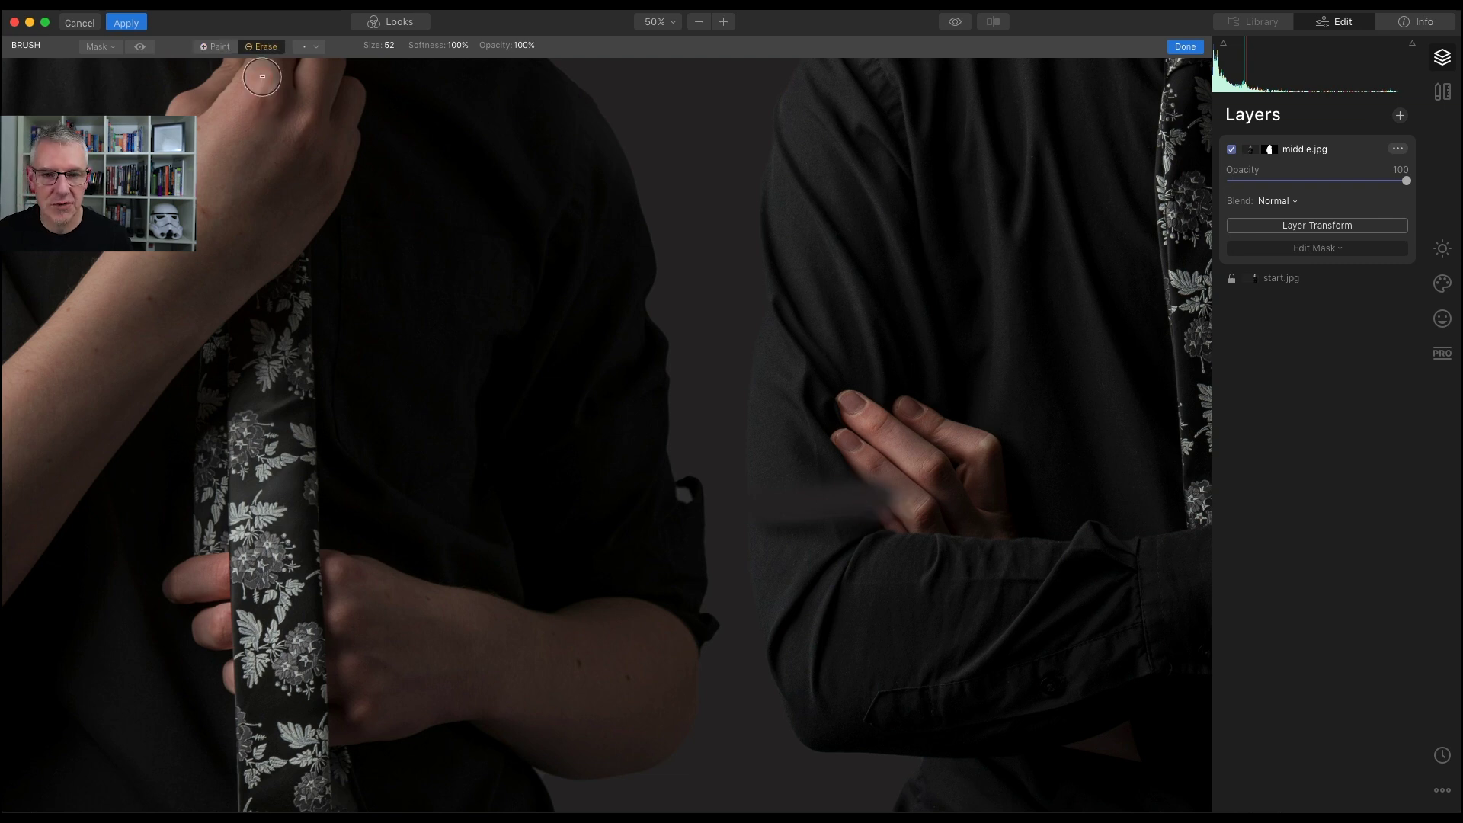
key("x")
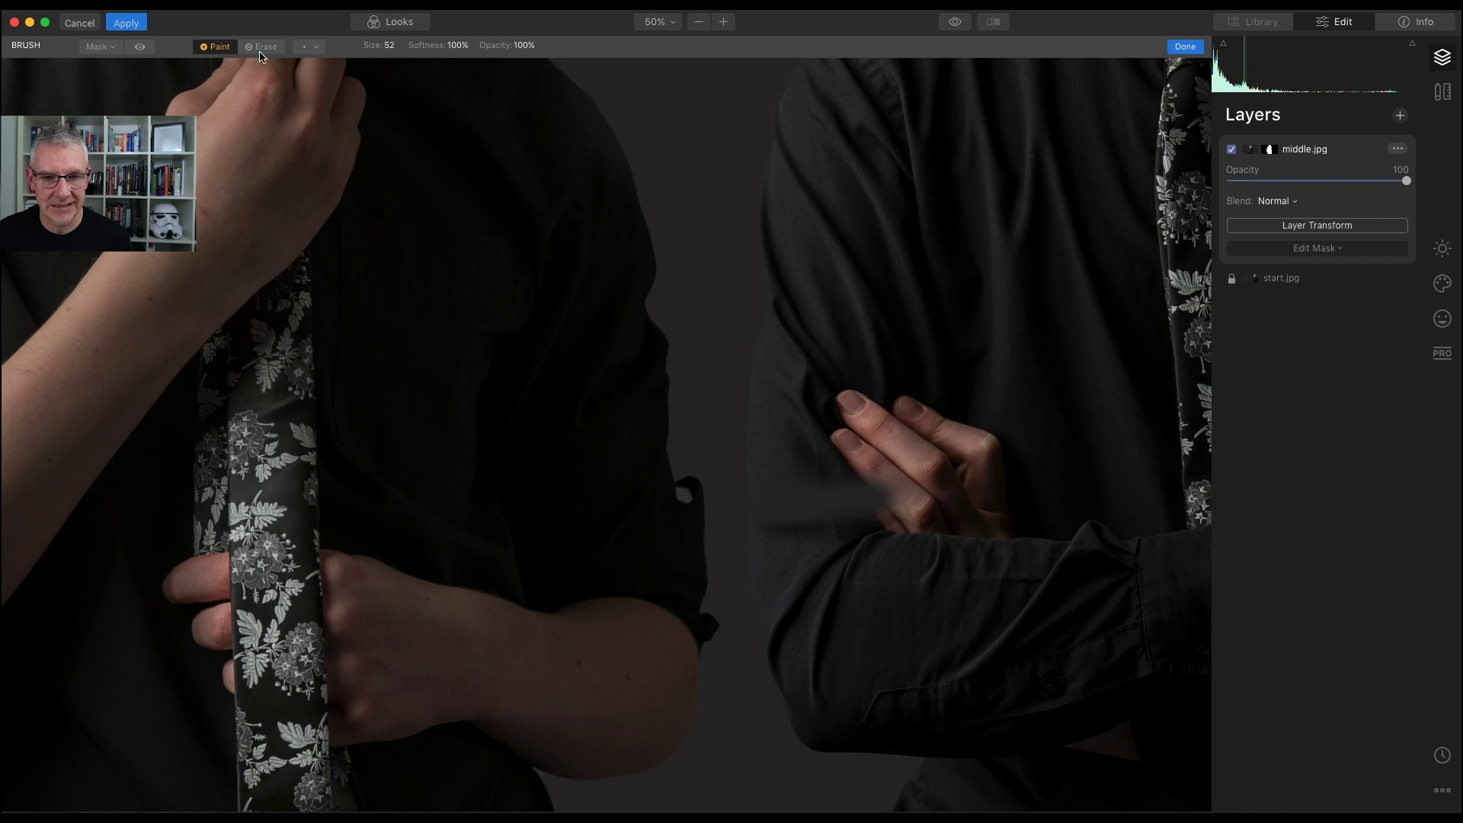
left_click(259, 51)
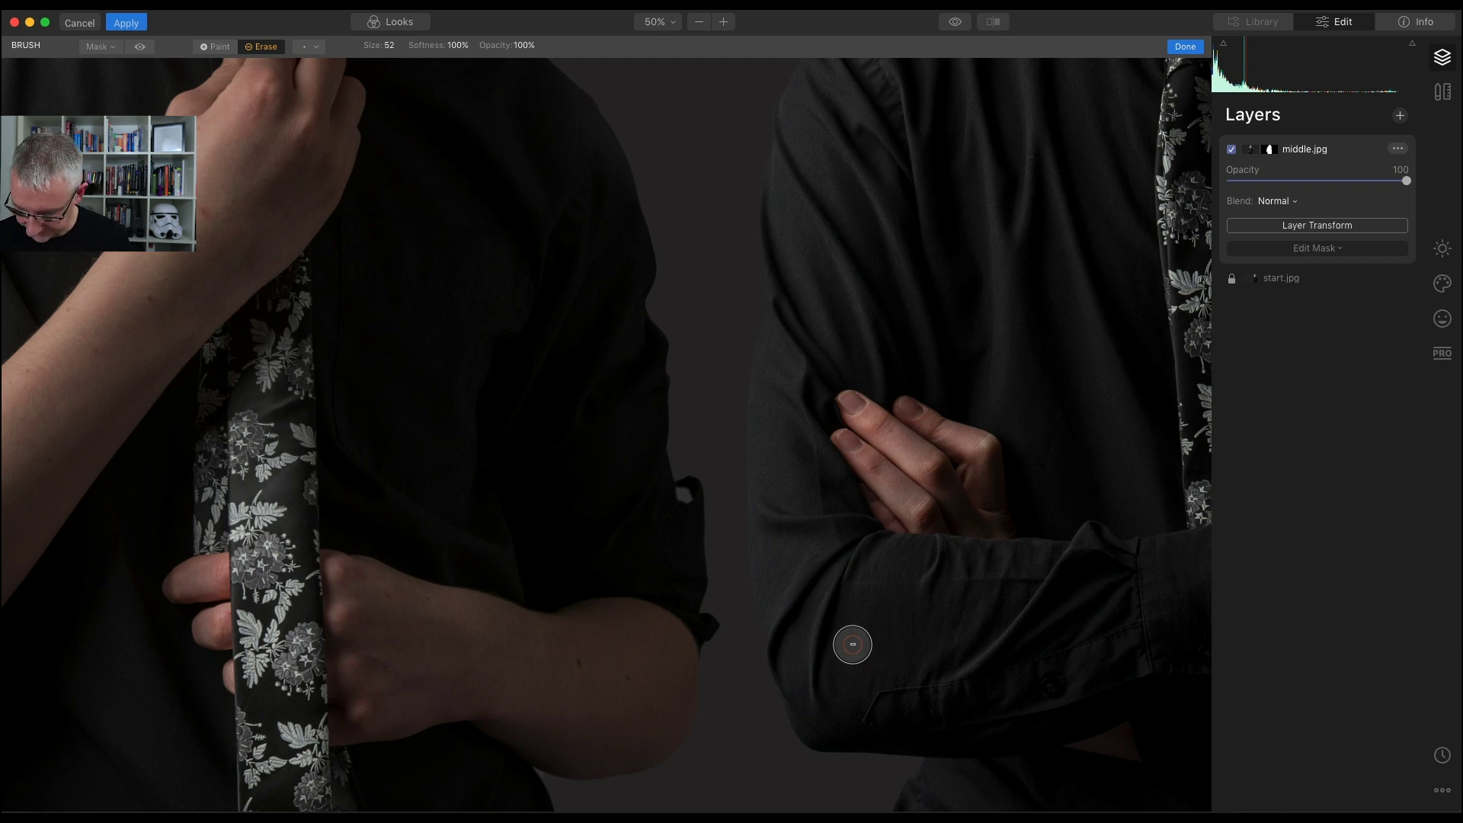
key("super+0")
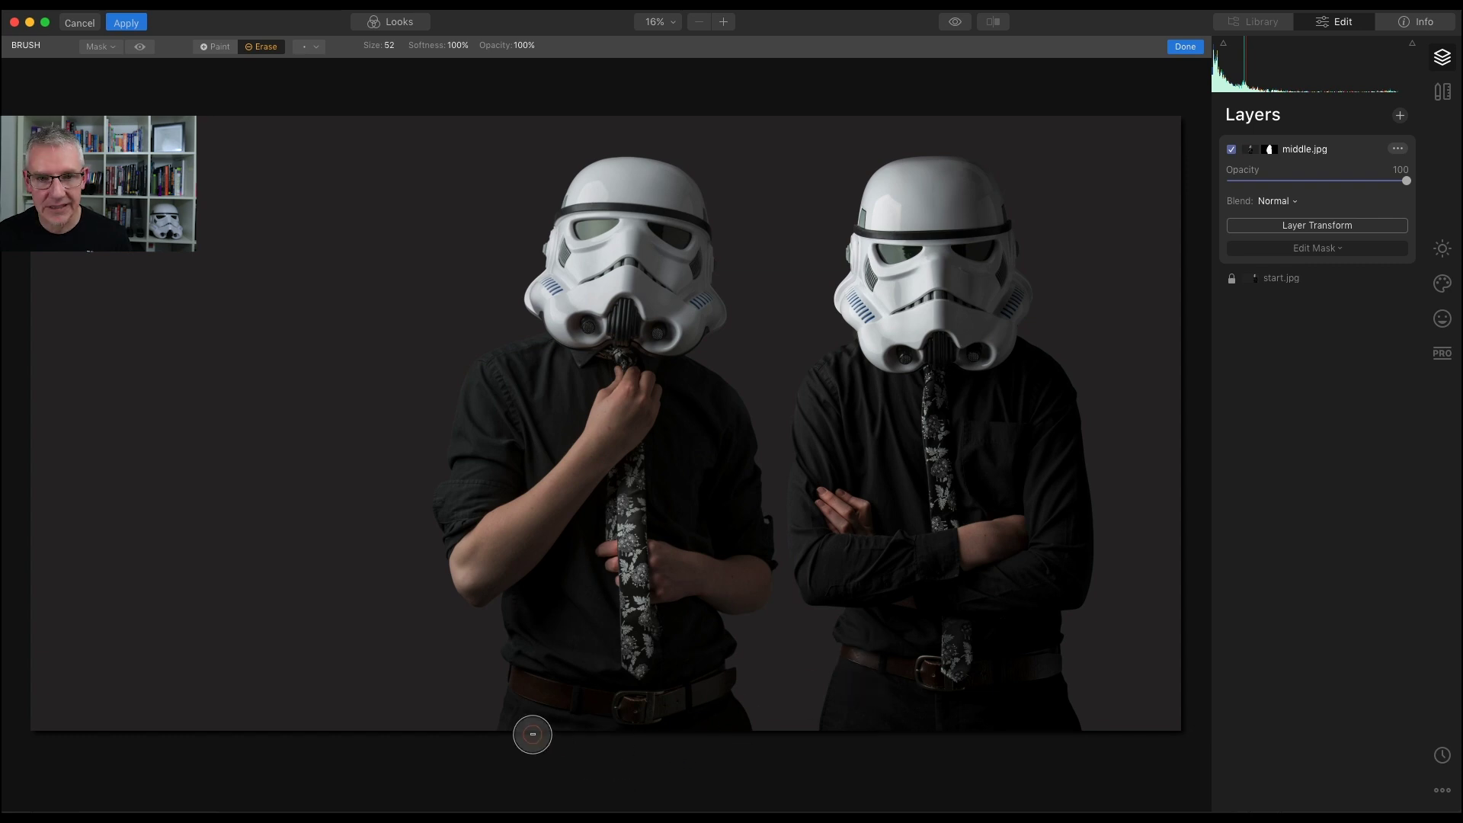
Step: Check the painted mask with the red overlay, then bring up the add-layer menu
left_click(213, 48)
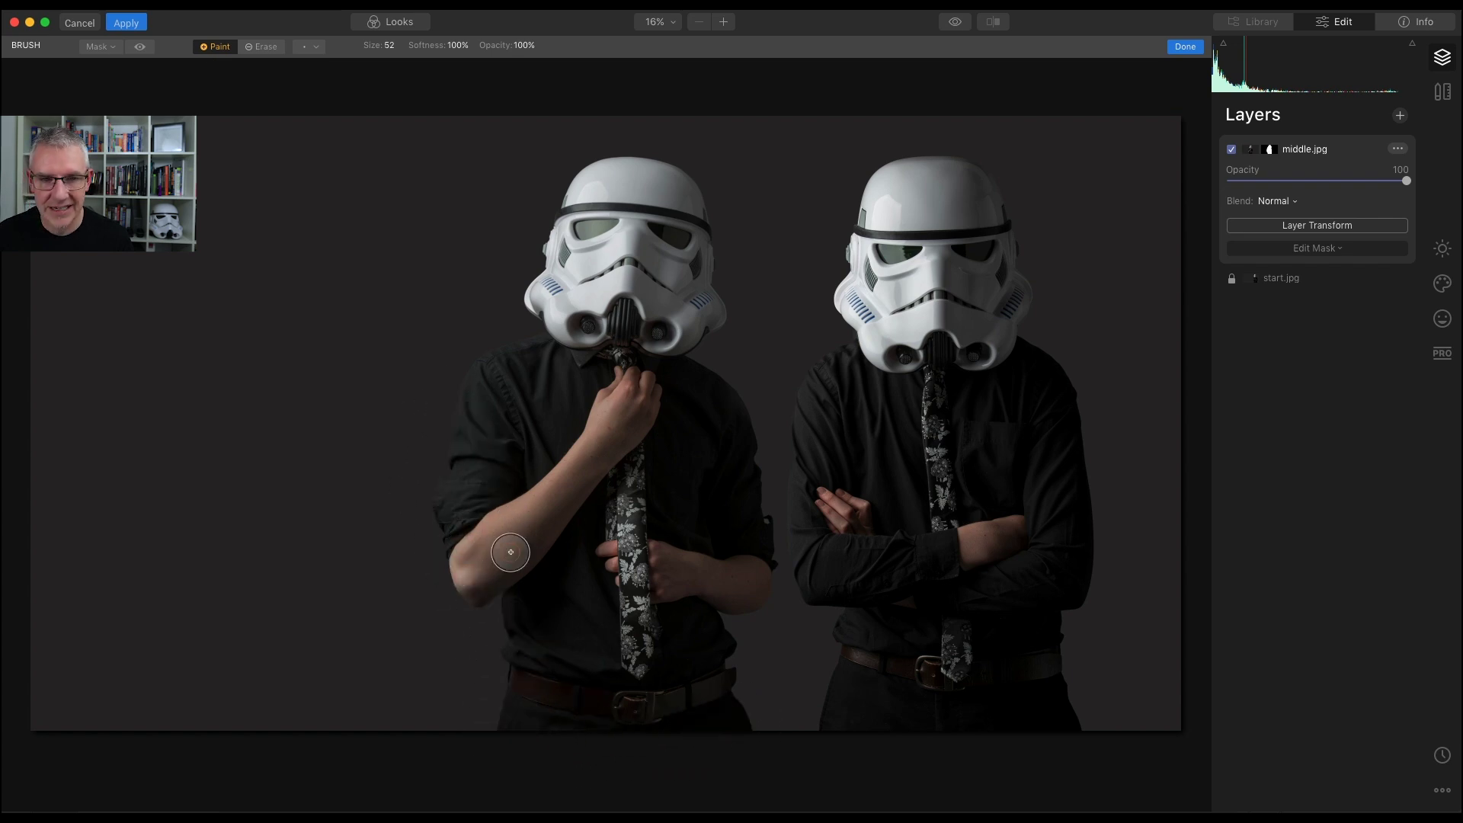
left_click(140, 49)
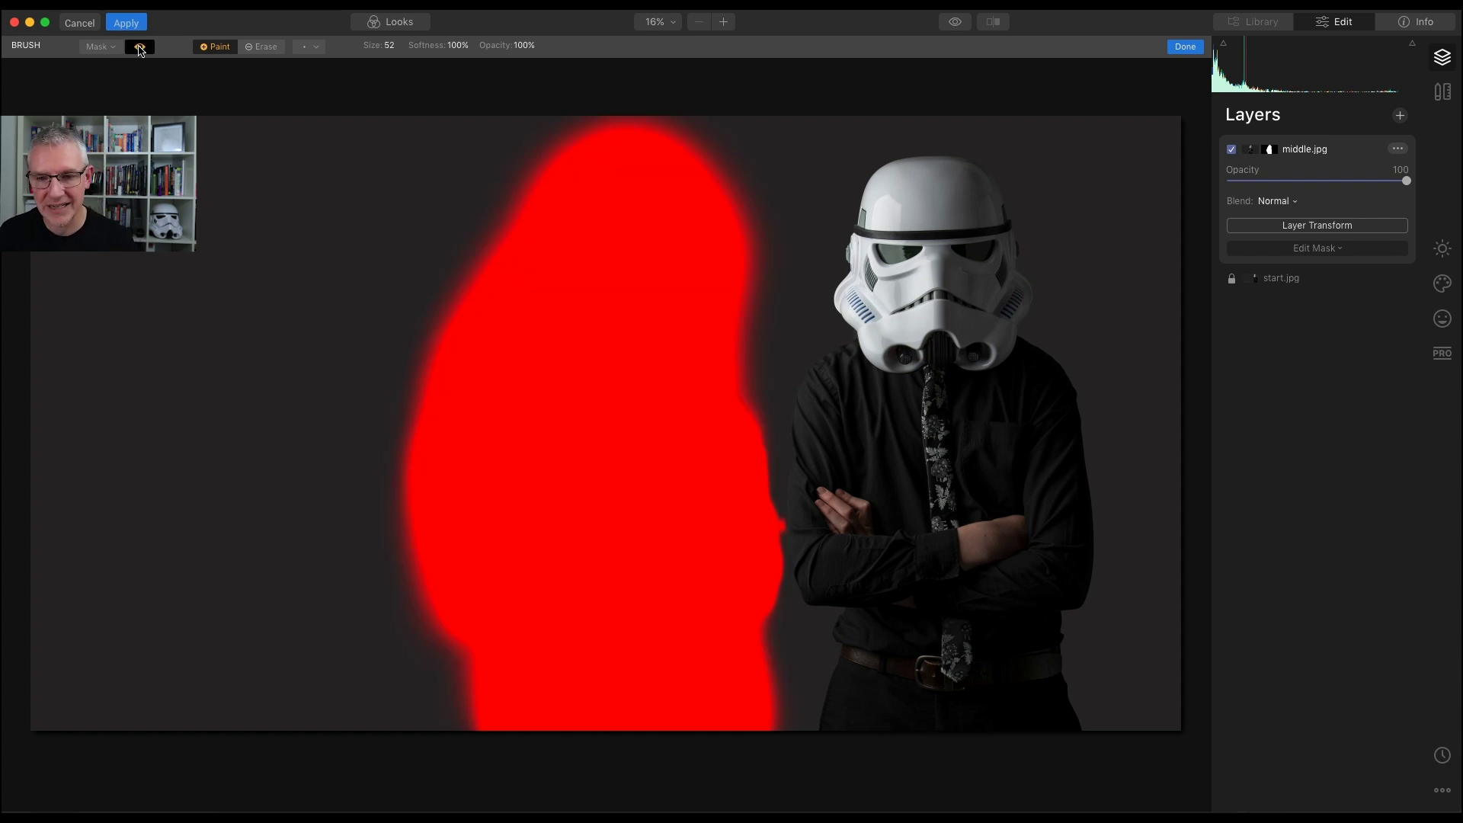
left_click(140, 49)
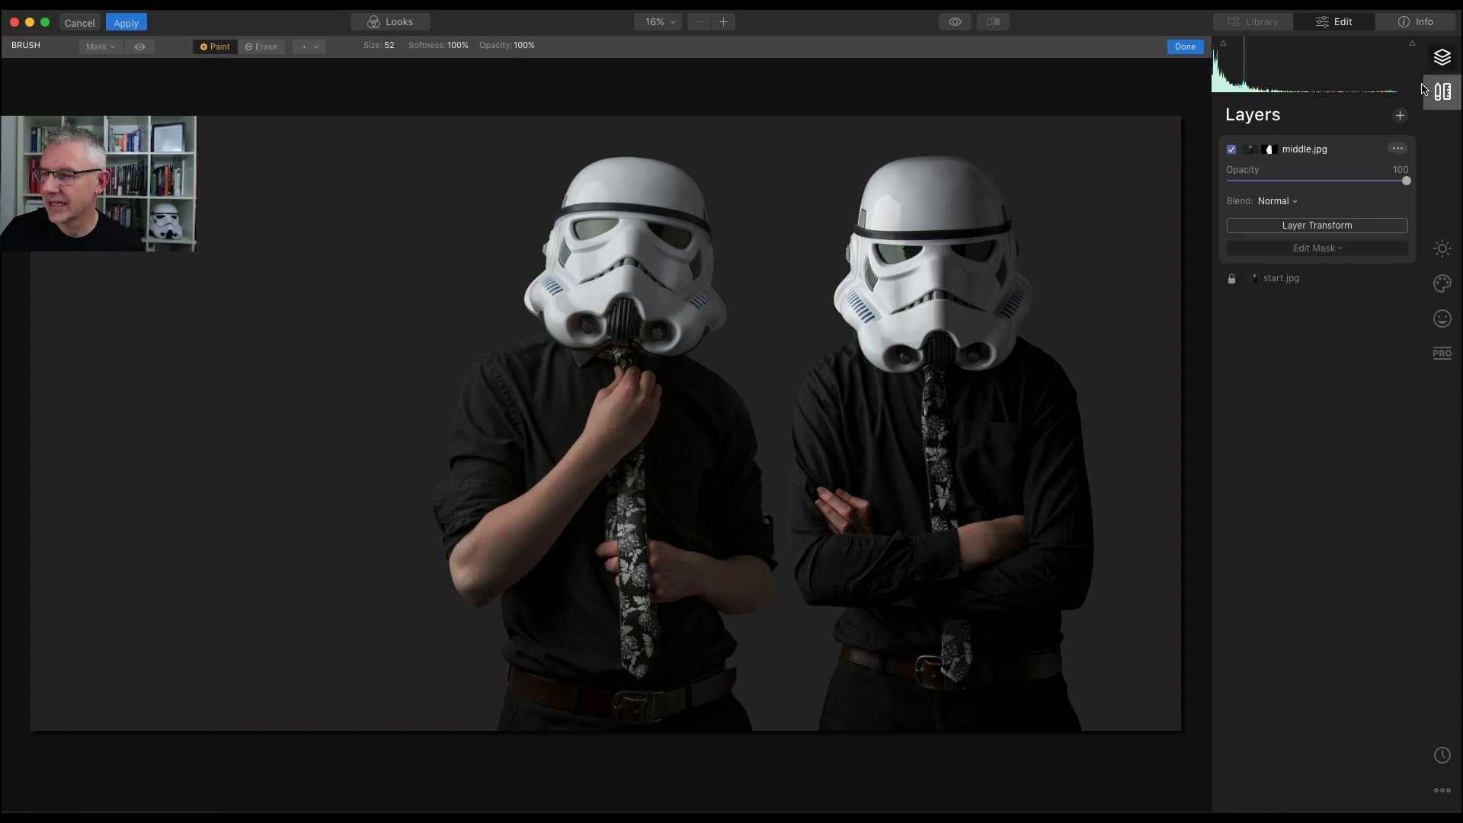
left_click(1402, 116)
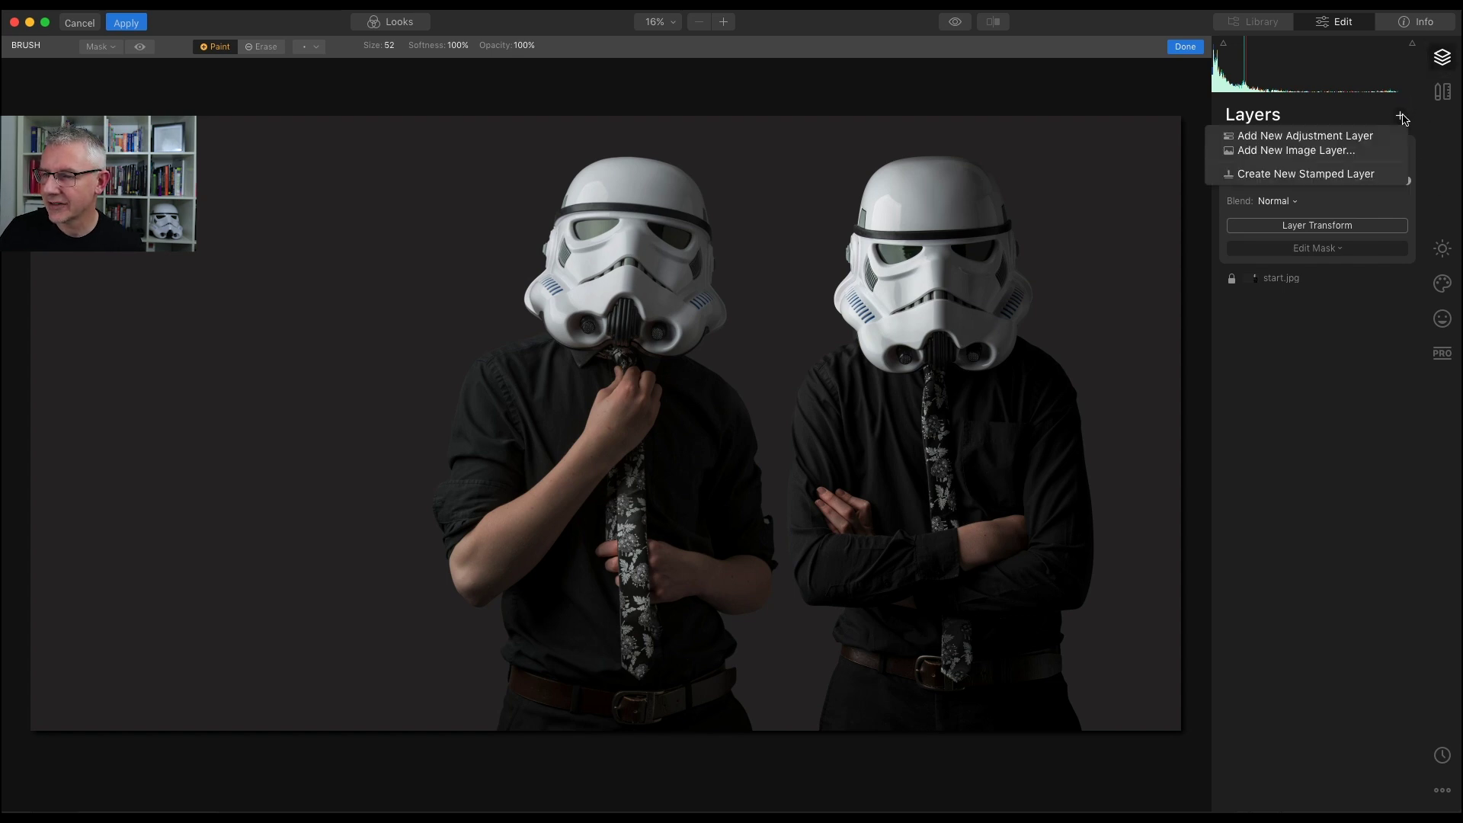
Step: Add right.jpg from the stormtrooper folder as a new image layer
left_click(1353, 159)
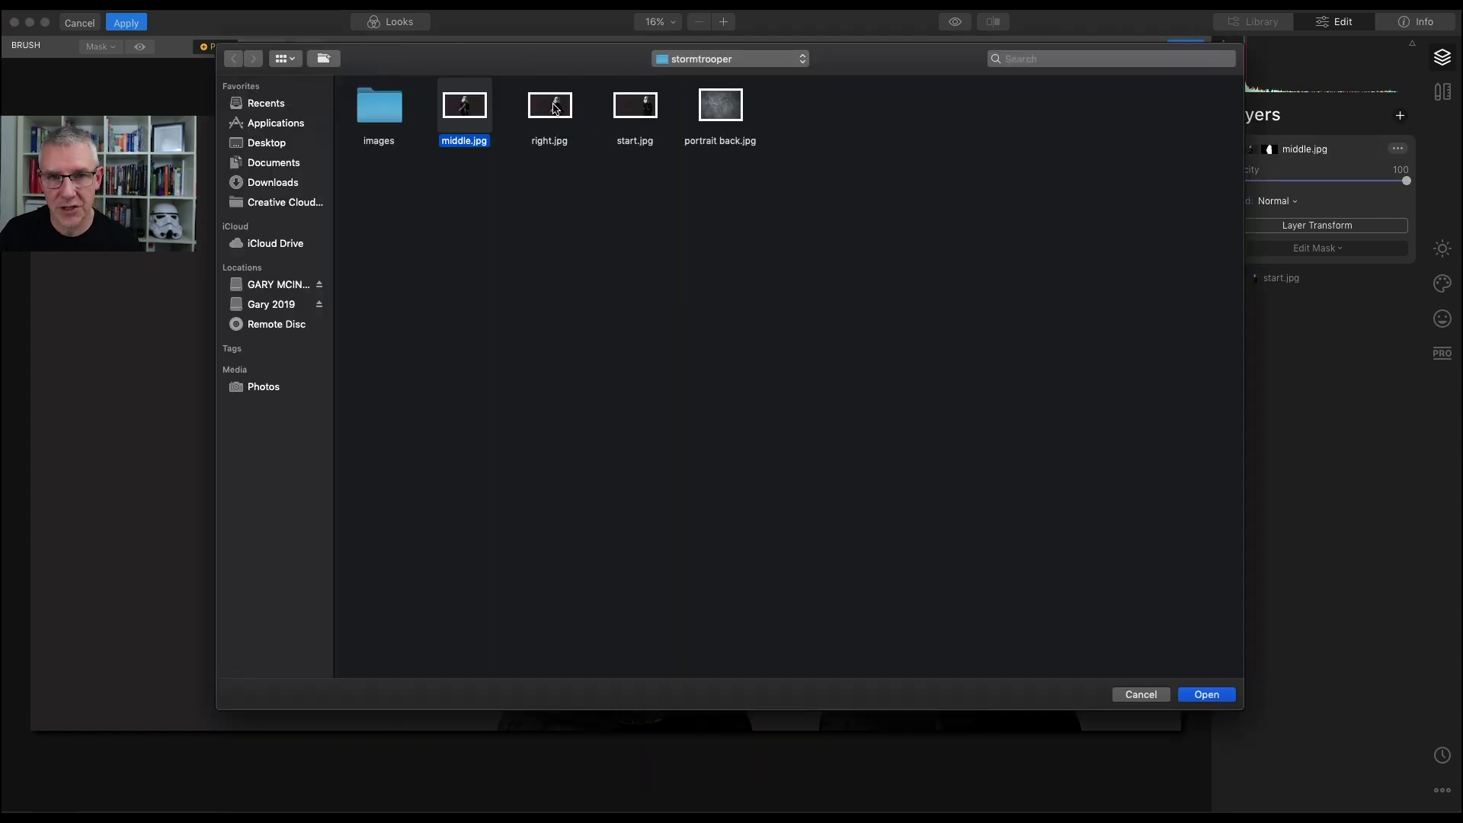
left_click(556, 109)
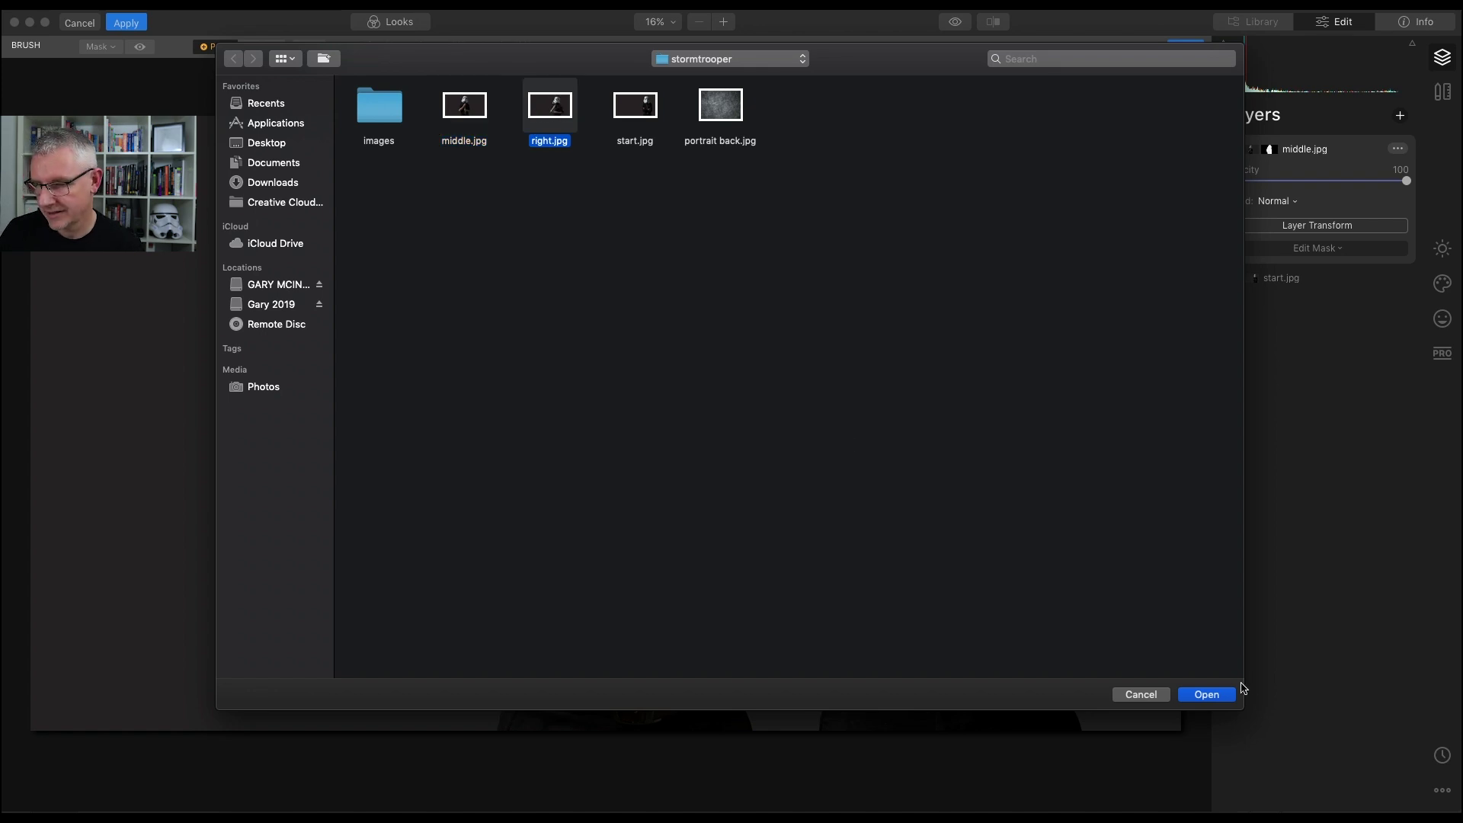
left_click(1206, 695)
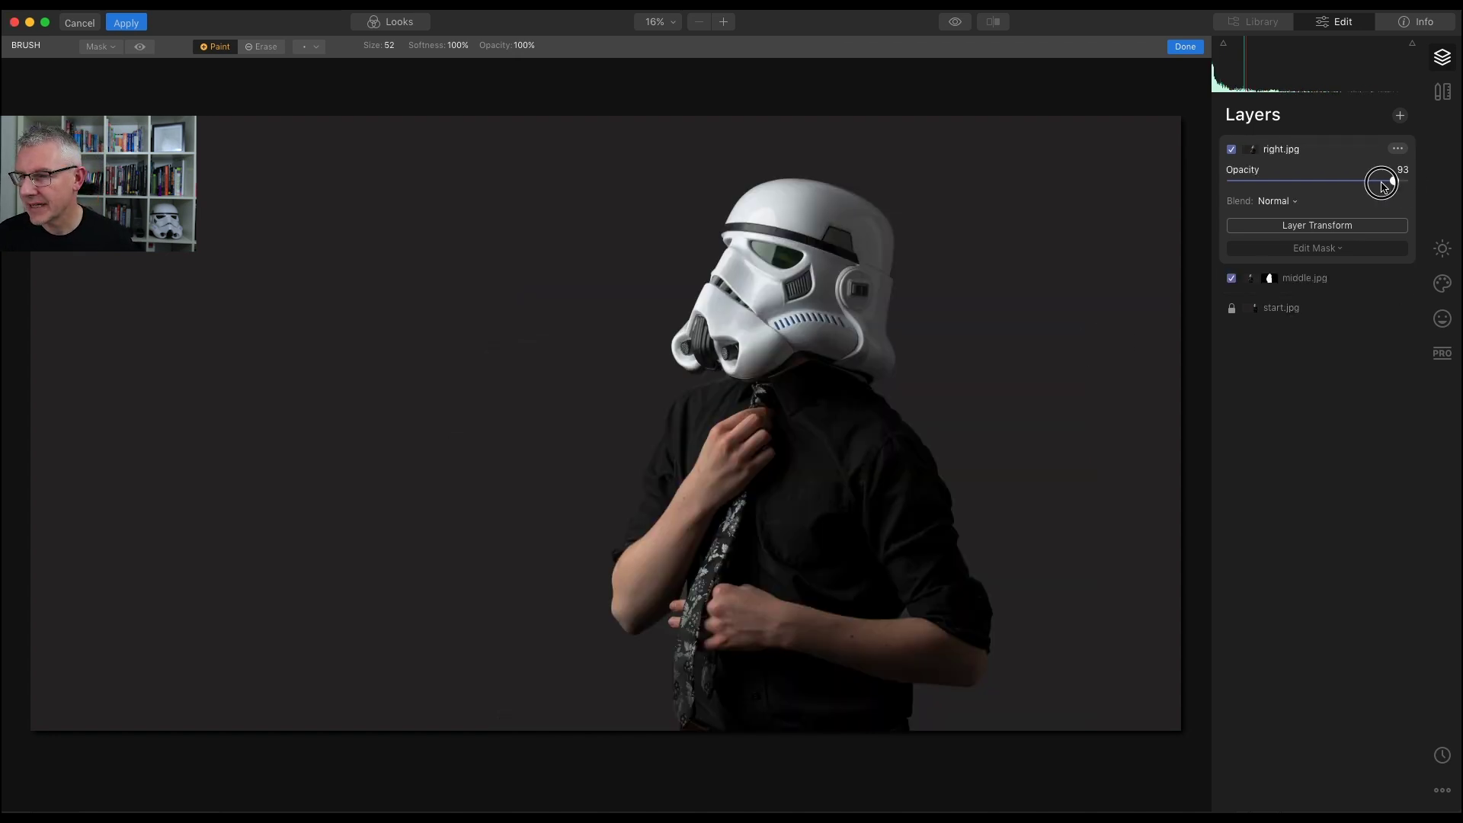
Step: Set right.jpg to 45 opacity, move it to the far left, and enlarge it to 9670 × 5125
left_click_drag(1385, 187, 1311, 187)
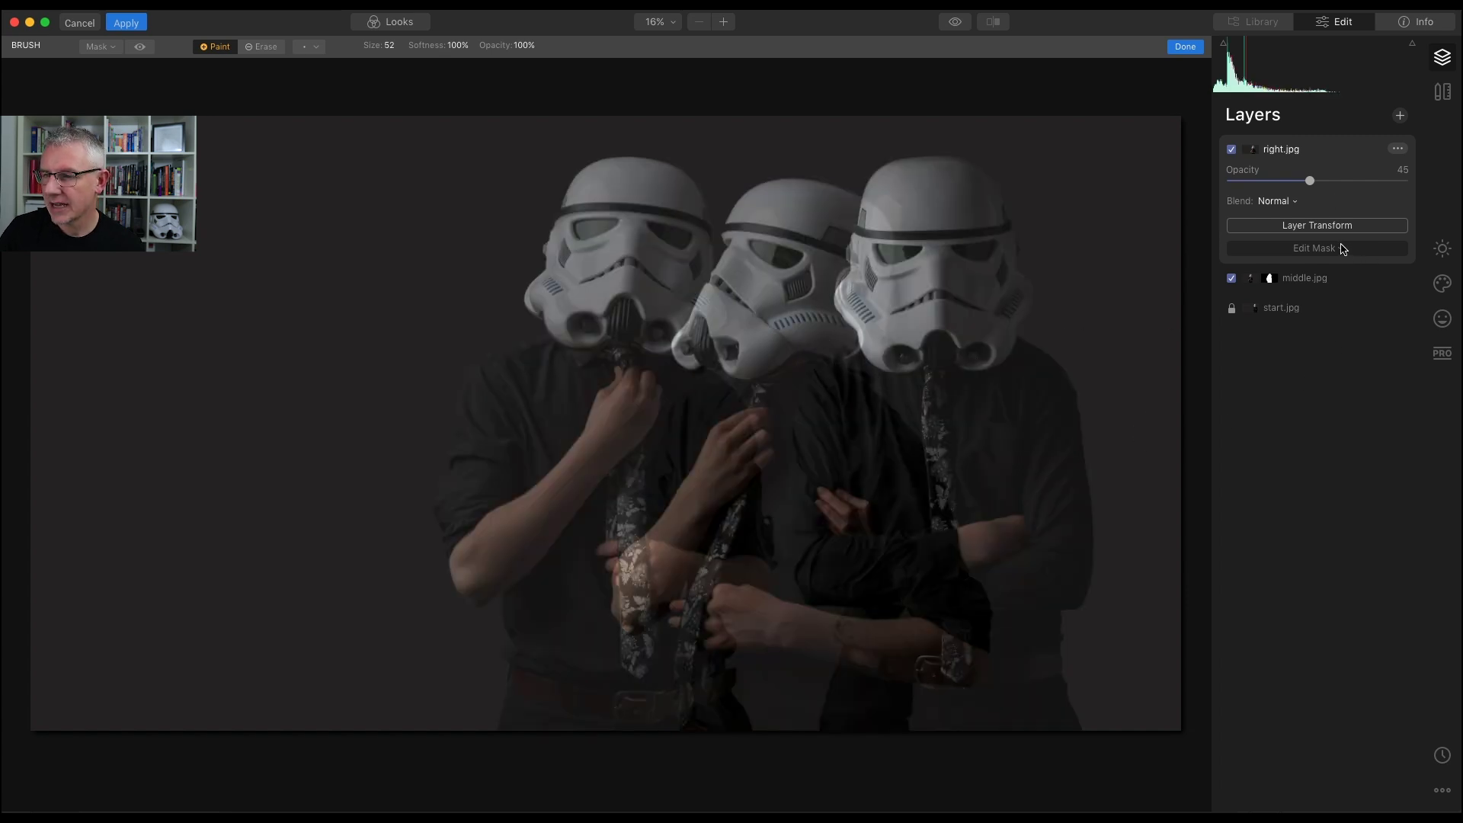
left_click(1326, 225)
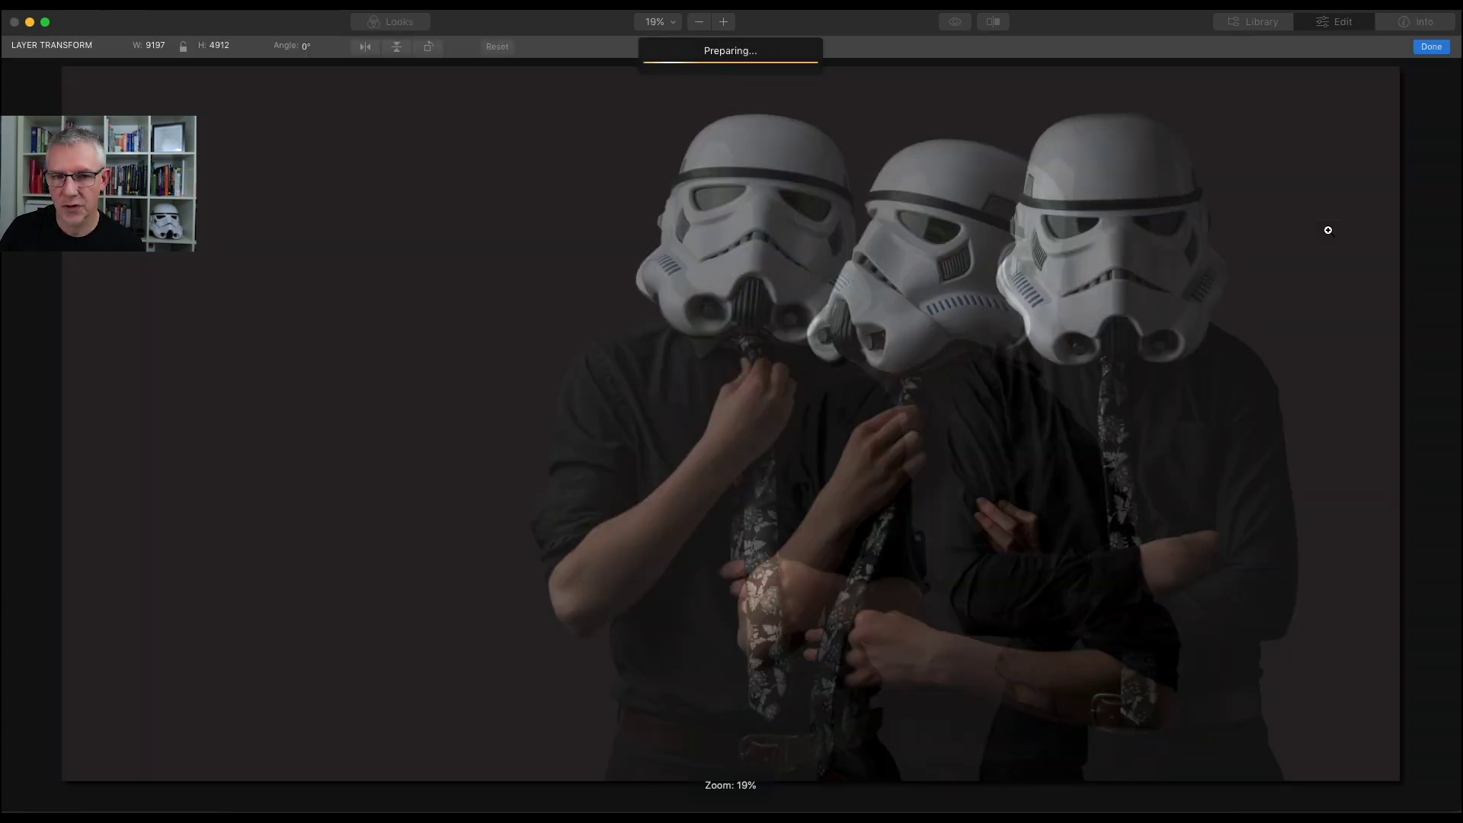
left_click_drag(1006, 418, 564, 415)
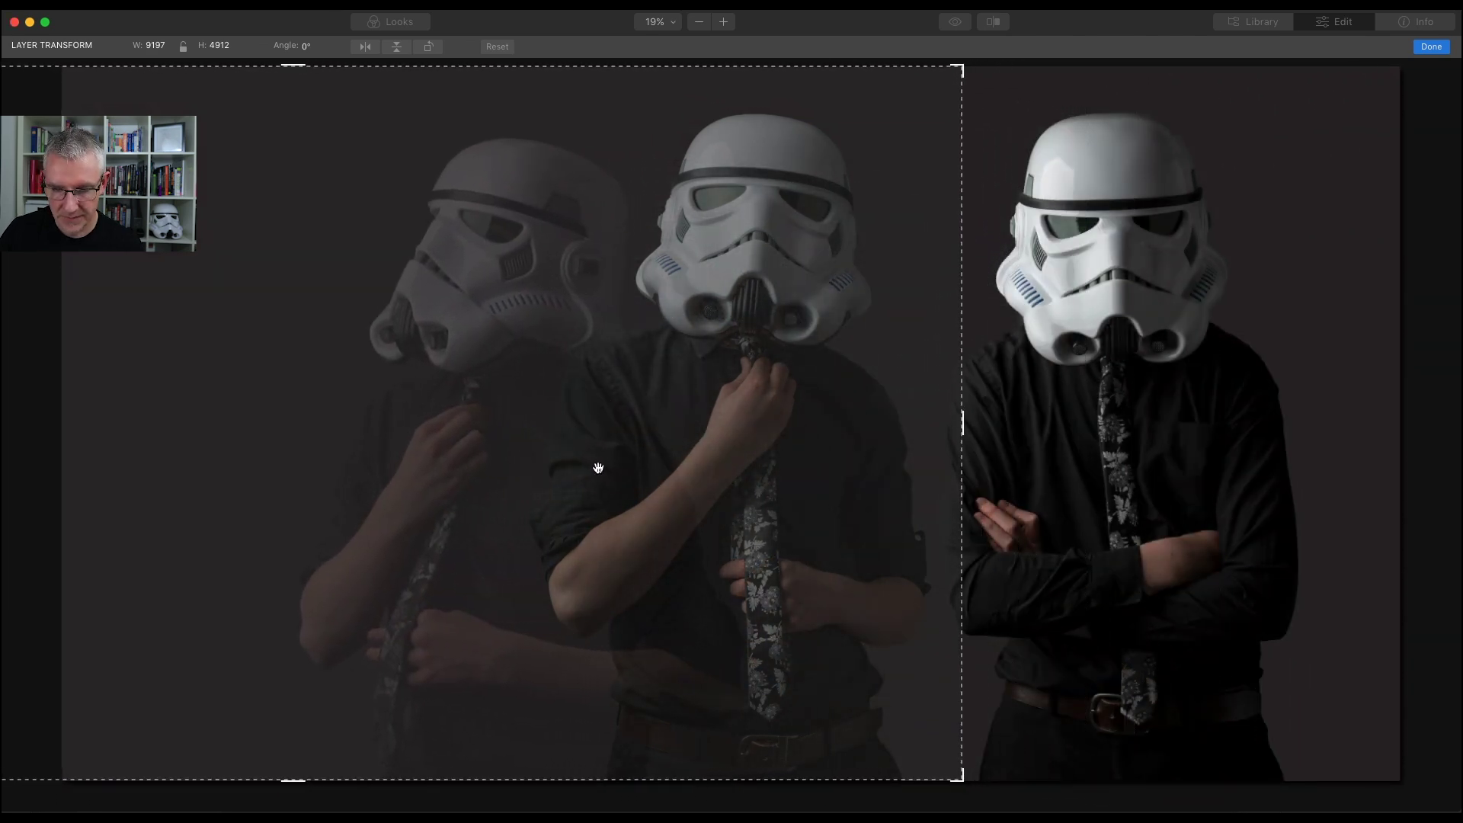
left_click_drag(595, 470, 436, 468)
left_click_drag(513, 594, 497, 598)
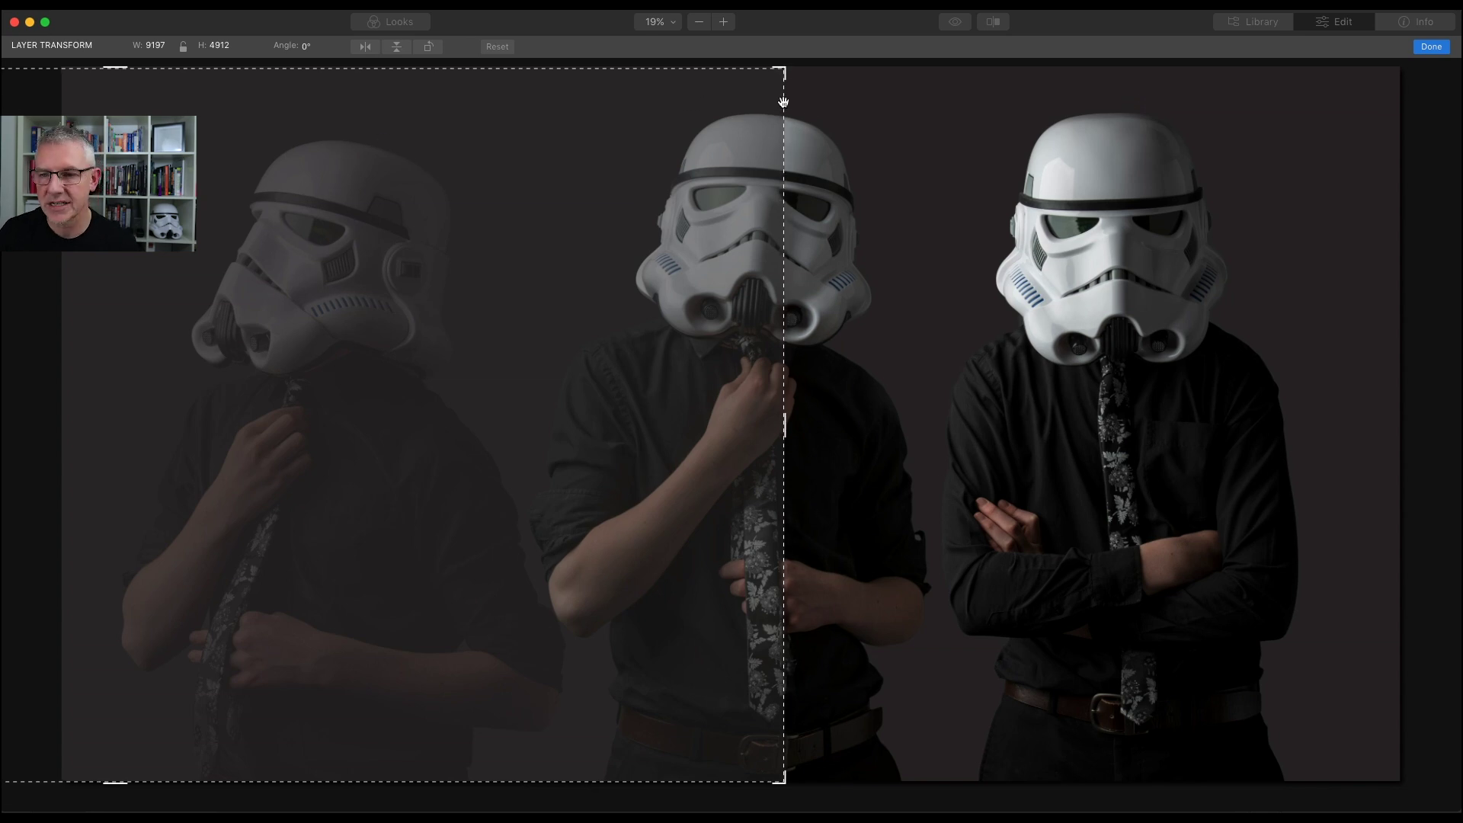
left_click_drag(783, 71, 854, 39)
left_click_drag(679, 610, 639, 579)
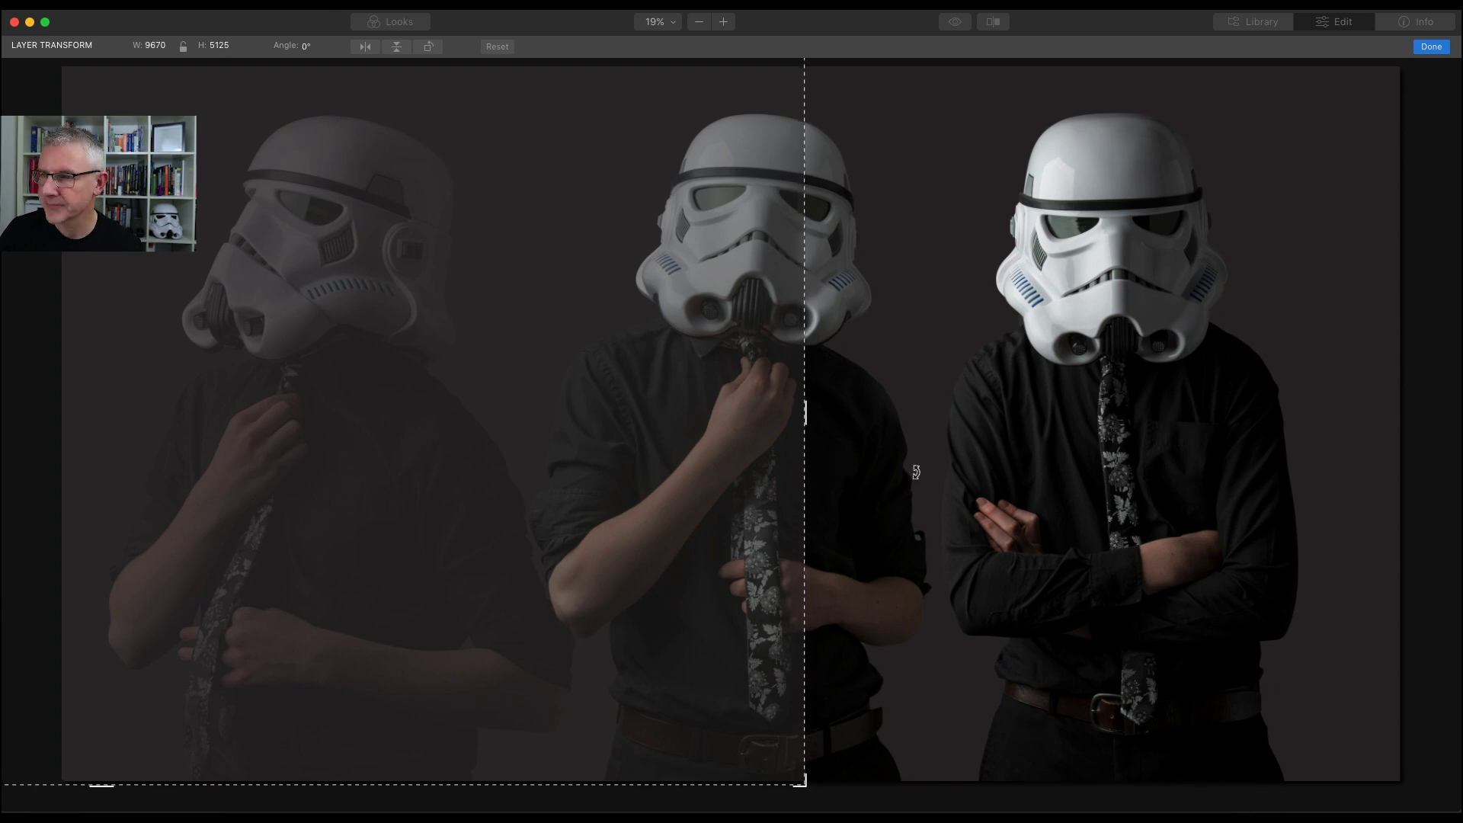
Step: Return right.jpg to 100 opacity and erase its brush mask over the middle trooper
left_click(1431, 47)
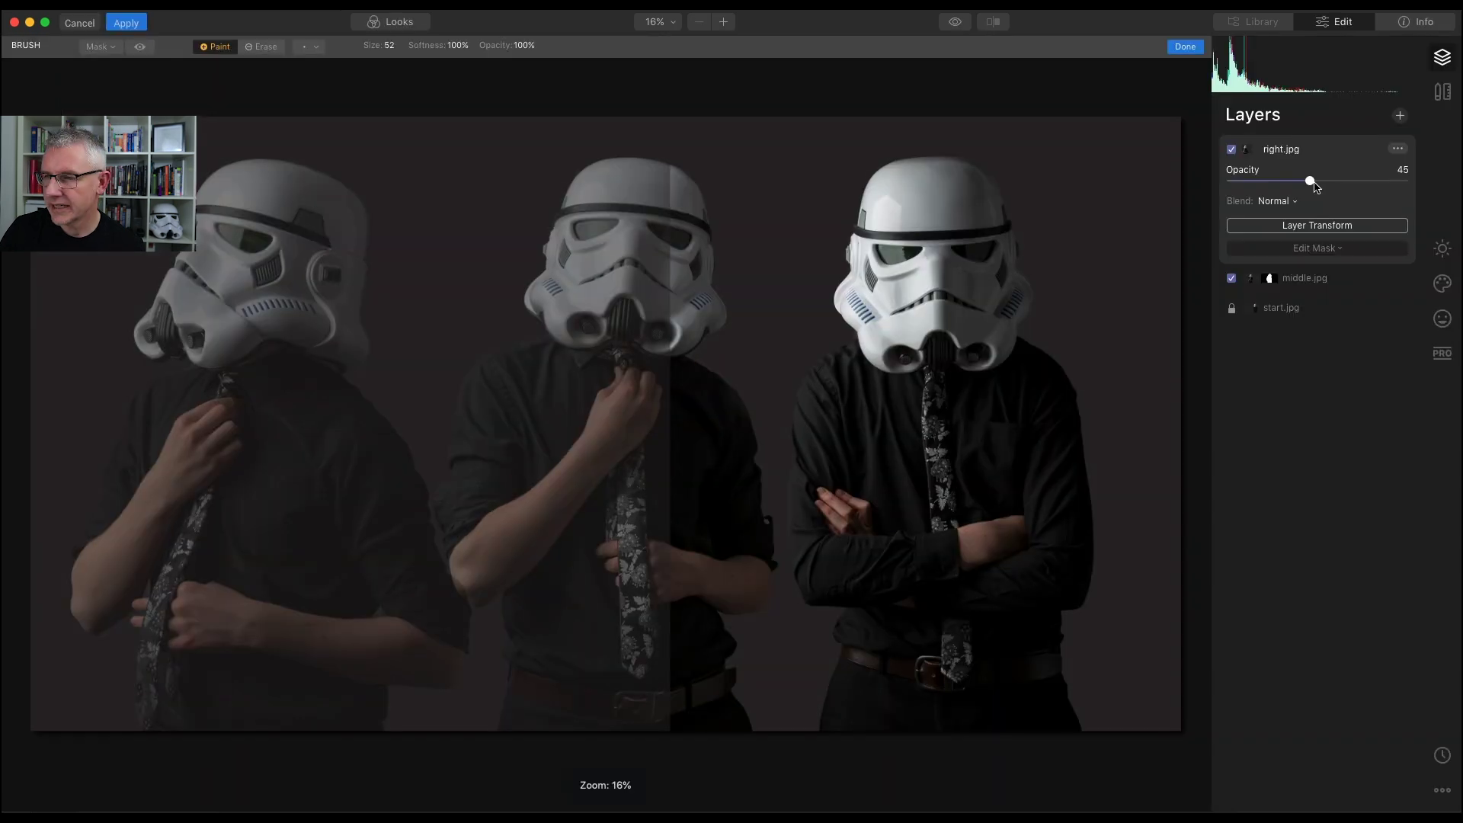
left_click_drag(1310, 181, 1426, 186)
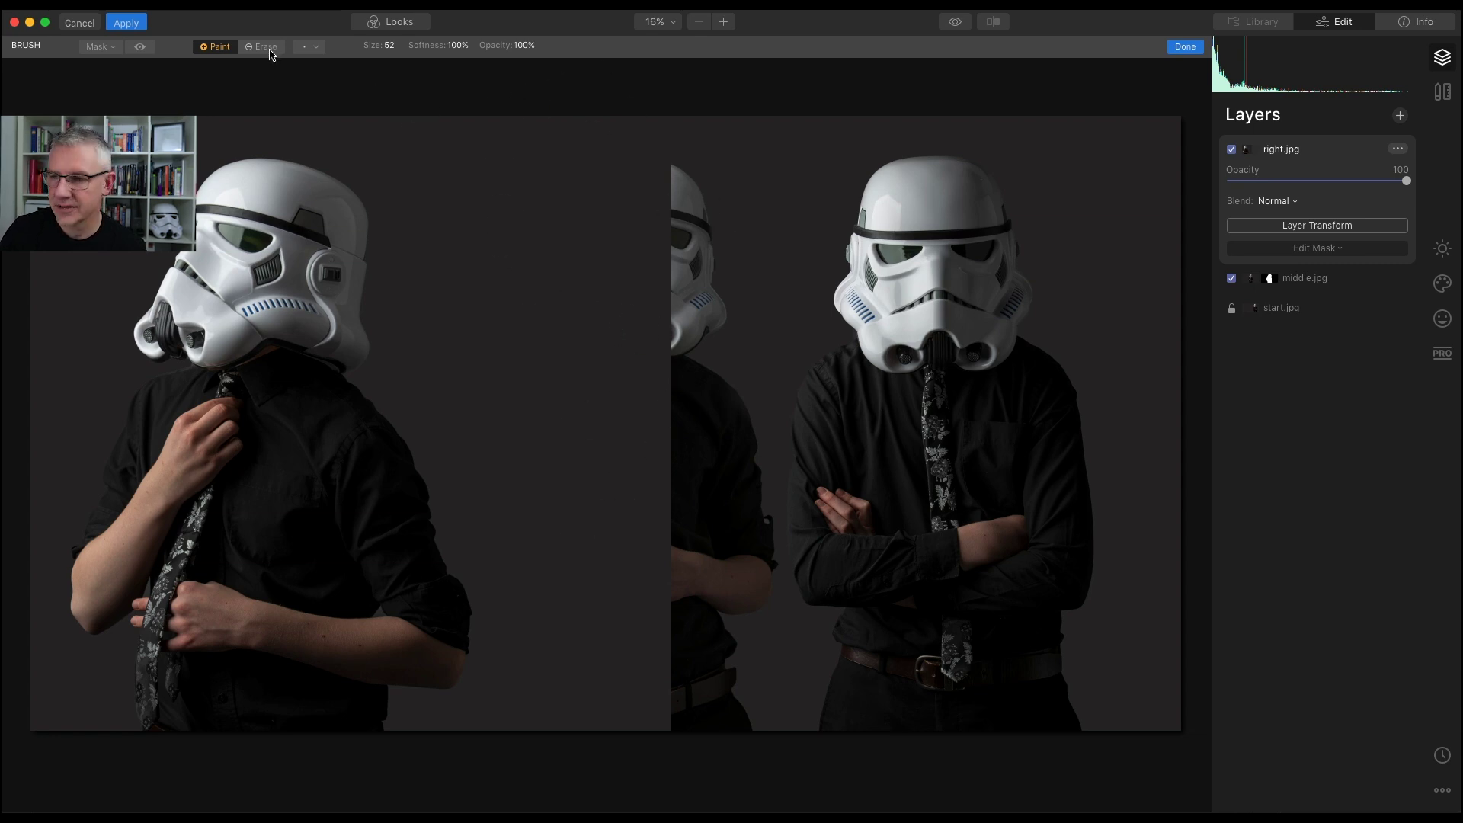
left_click(1306, 250)
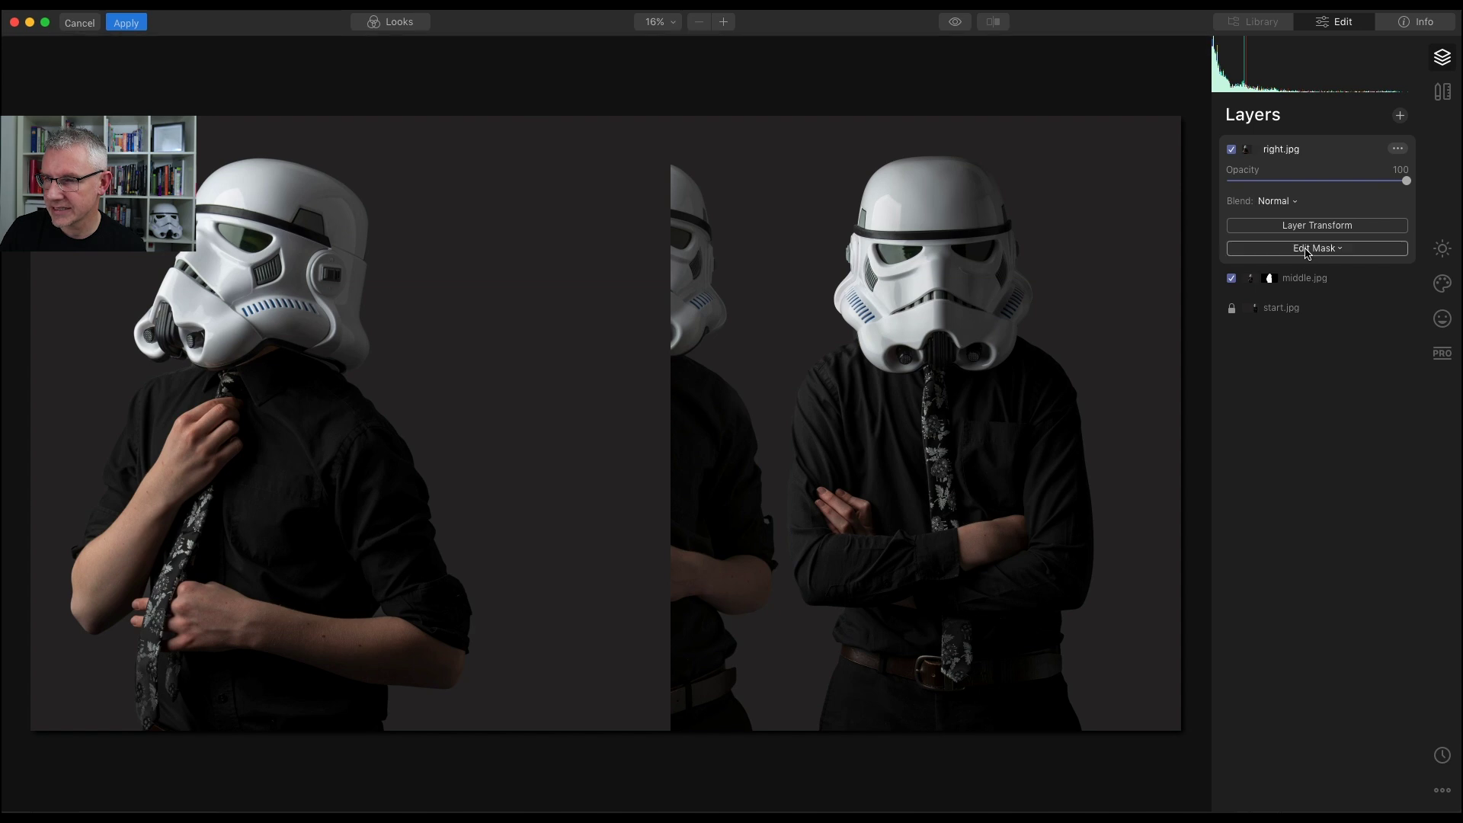
left_click(1306, 251)
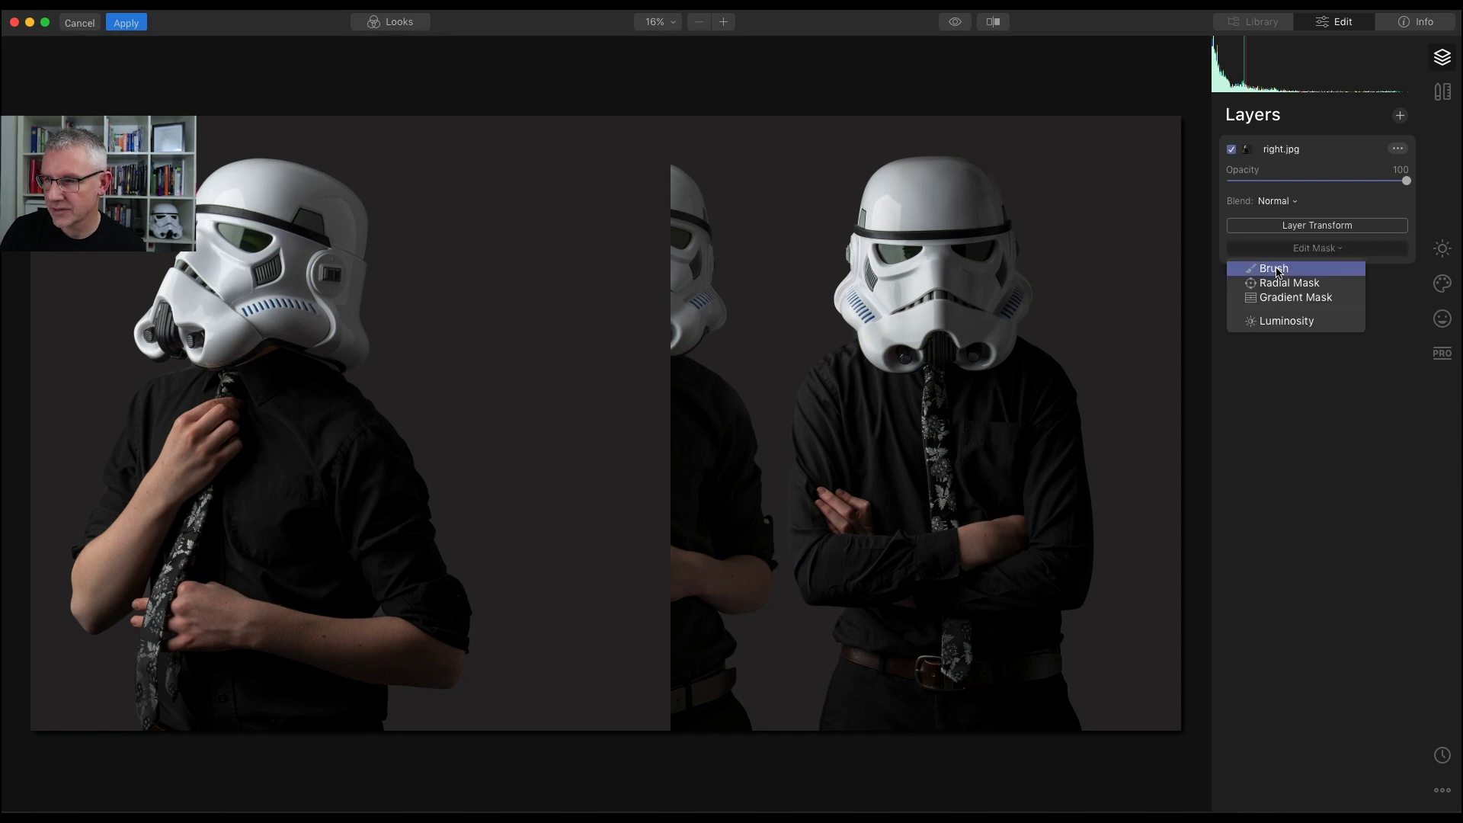
left_click(1277, 269)
left_click(273, 51)
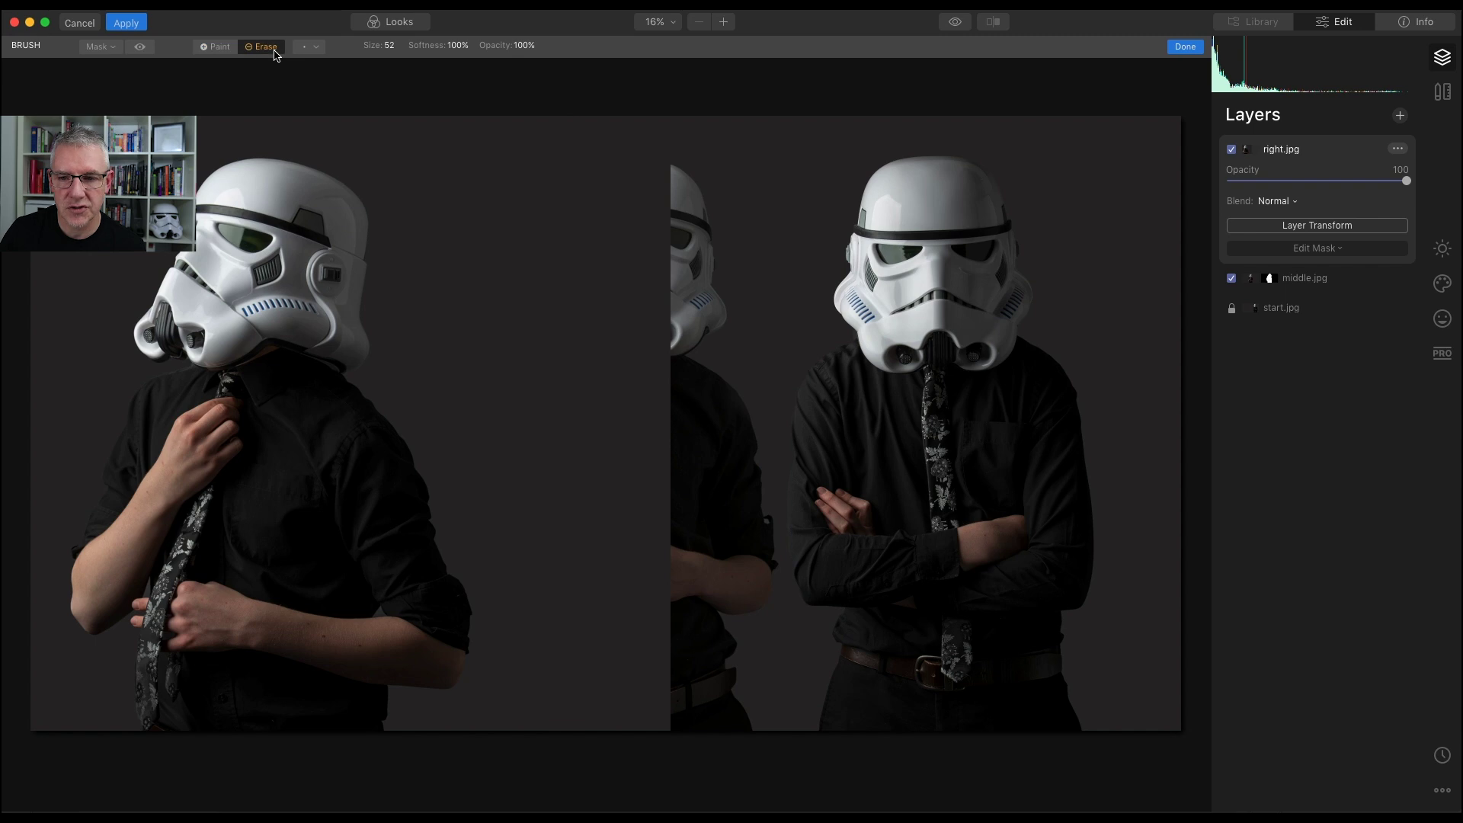
mouse_move(637, 195)
left_mouse_down()
mouse_move(660, 251)
mouse_move(650, 158)
mouse_move(672, 186)
mouse_move(626, 284)
mouse_move(568, 113)
mouse_move(627, 304)
mouse_move(572, 233)
mouse_move(583, 161)
mouse_move(638, 150)
mouse_move(662, 170)
mouse_move(546, 348)
mouse_move(523, 295)
mouse_move(570, 298)
mouse_move(690, 366)
mouse_move(698, 442)
mouse_move(617, 489)
mouse_move(471, 350)
mouse_move(487, 426)
mouse_move(512, 380)
mouse_move(582, 439)
mouse_move(467, 361)
mouse_move(514, 485)
mouse_move(515, 276)
mouse_move(585, 476)
mouse_move(619, 344)
mouse_move(655, 408)
mouse_move(649, 531)
mouse_move(643, 483)
mouse_move(660, 781)
mouse_move(683, 461)
mouse_move(647, 724)
mouse_move(603, 465)
mouse_move(608, 759)
mouse_move(576, 519)
mouse_move(555, 689)
mouse_move(527, 453)
mouse_move(538, 563)
mouse_move(567, 531)
mouse_move(564, 713)
mouse_move(592, 658)
mouse_move(597, 467)
left_mouse_up()
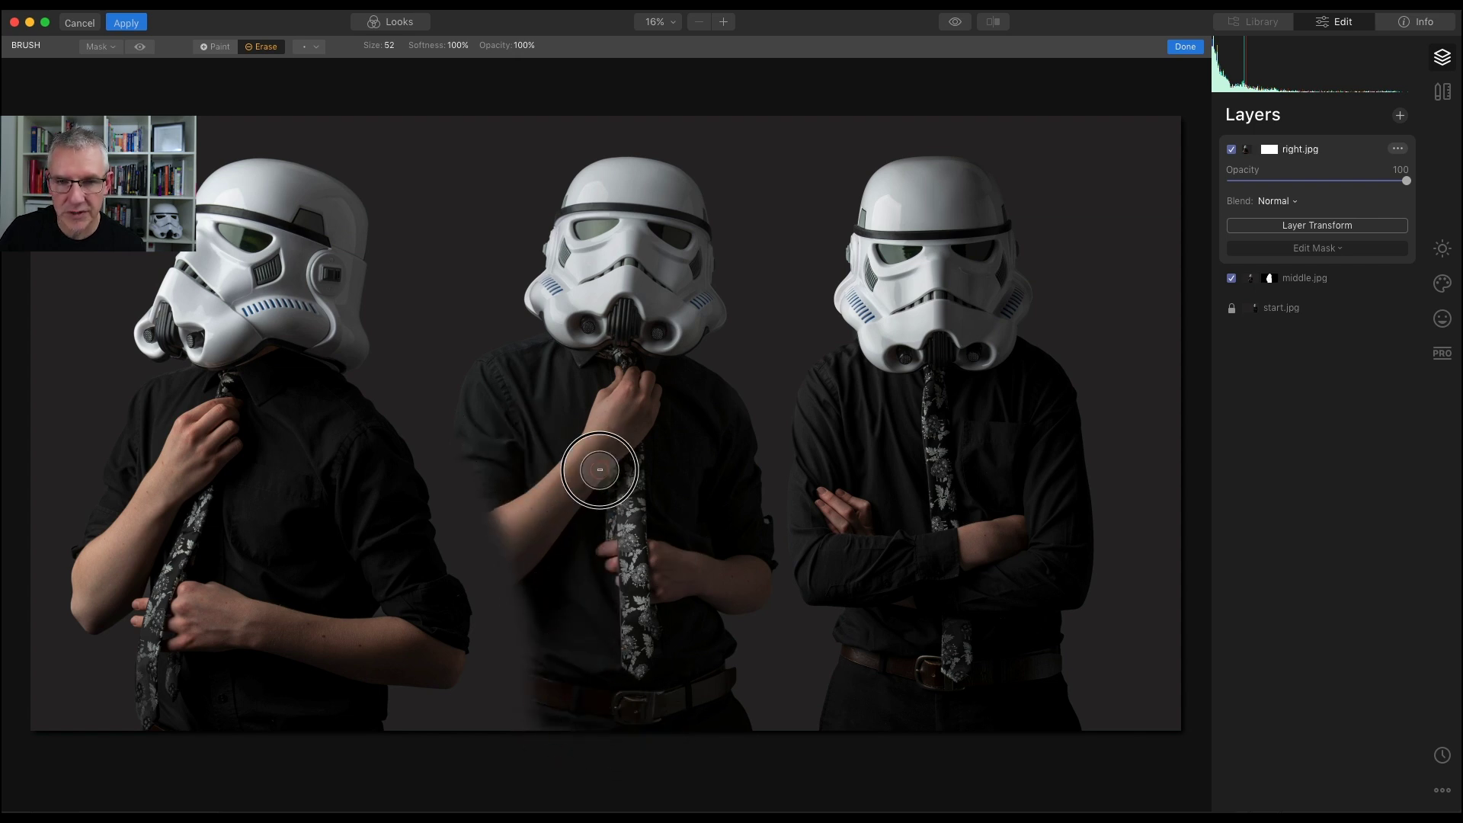
Step: Set the erase brush softness to 36% and erase along the middle trooper's left arm edge
left_click(456, 48)
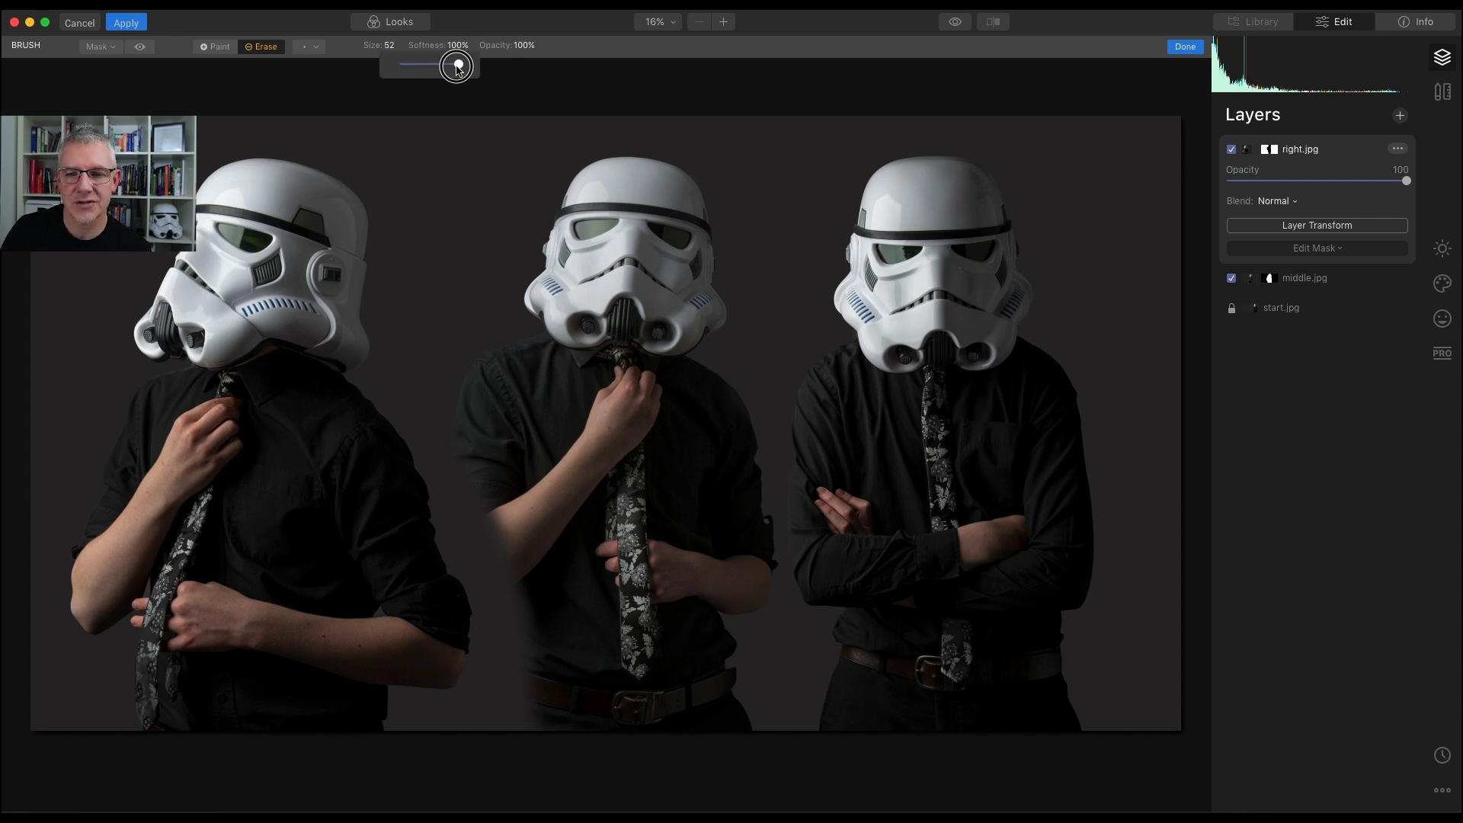
left_click_drag(452, 66, 439, 64)
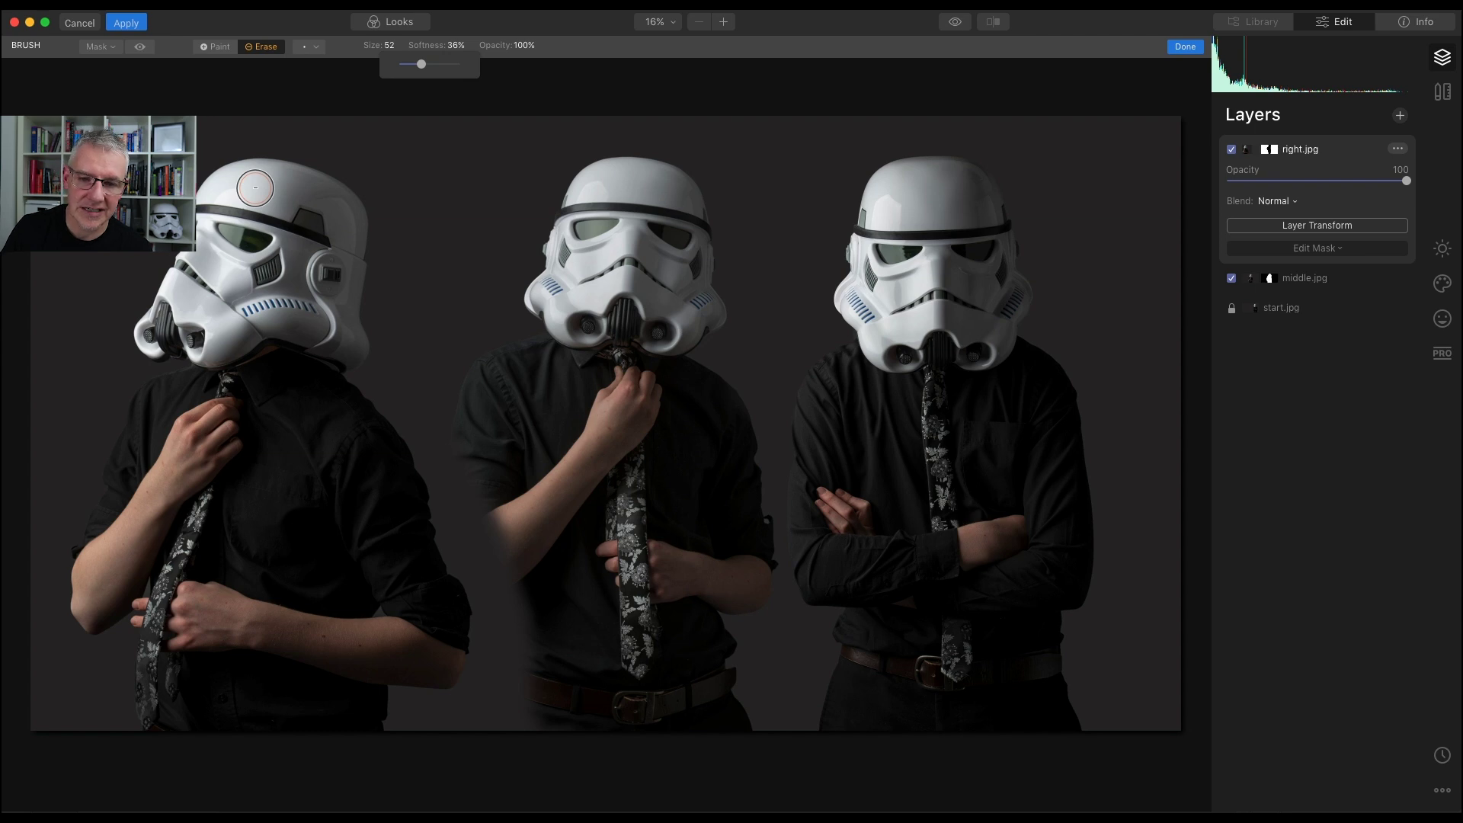
left_click_drag(421, 64, 484, 65)
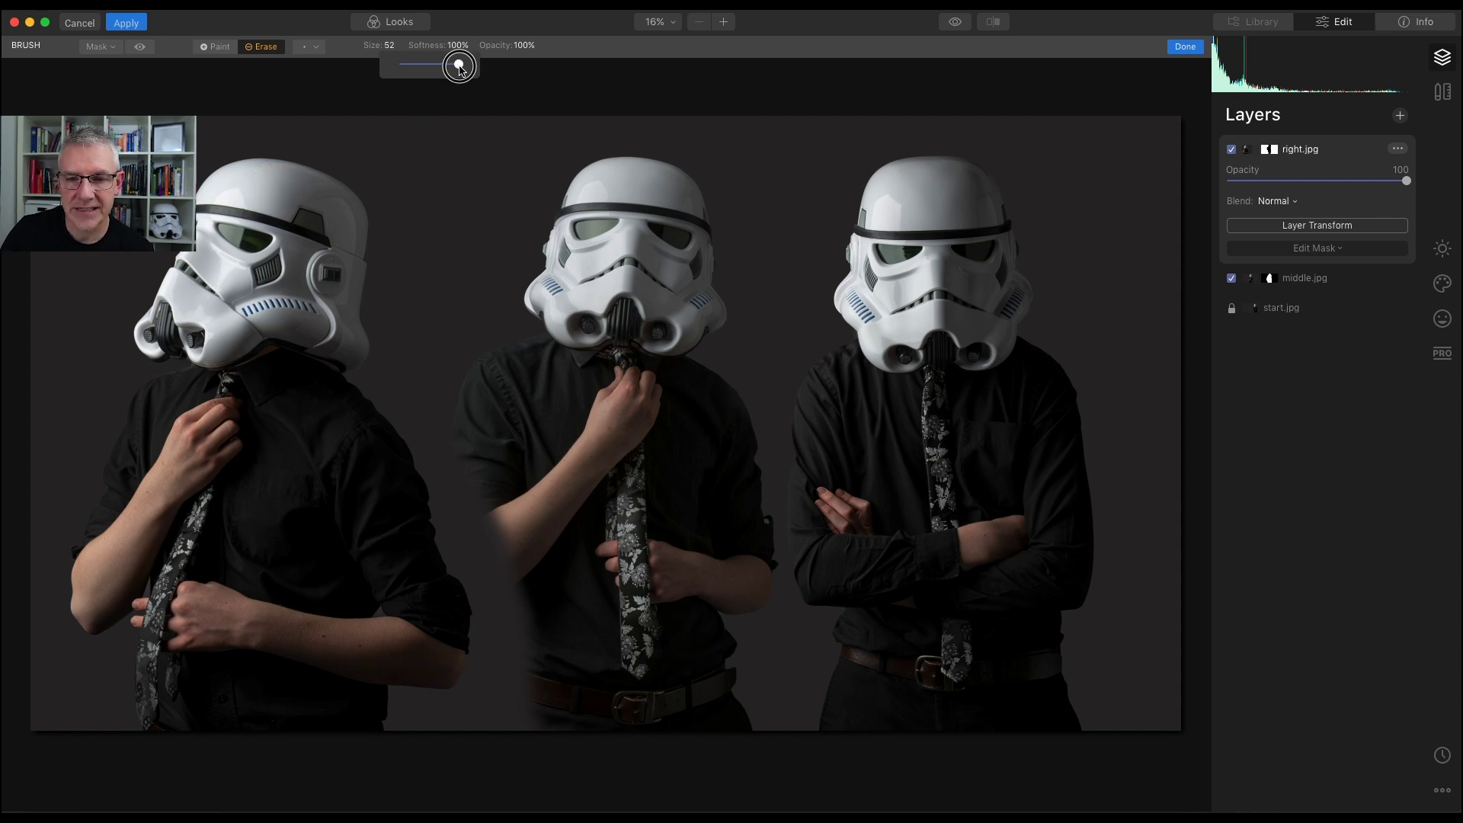
left_click_drag(459, 67, 426, 67)
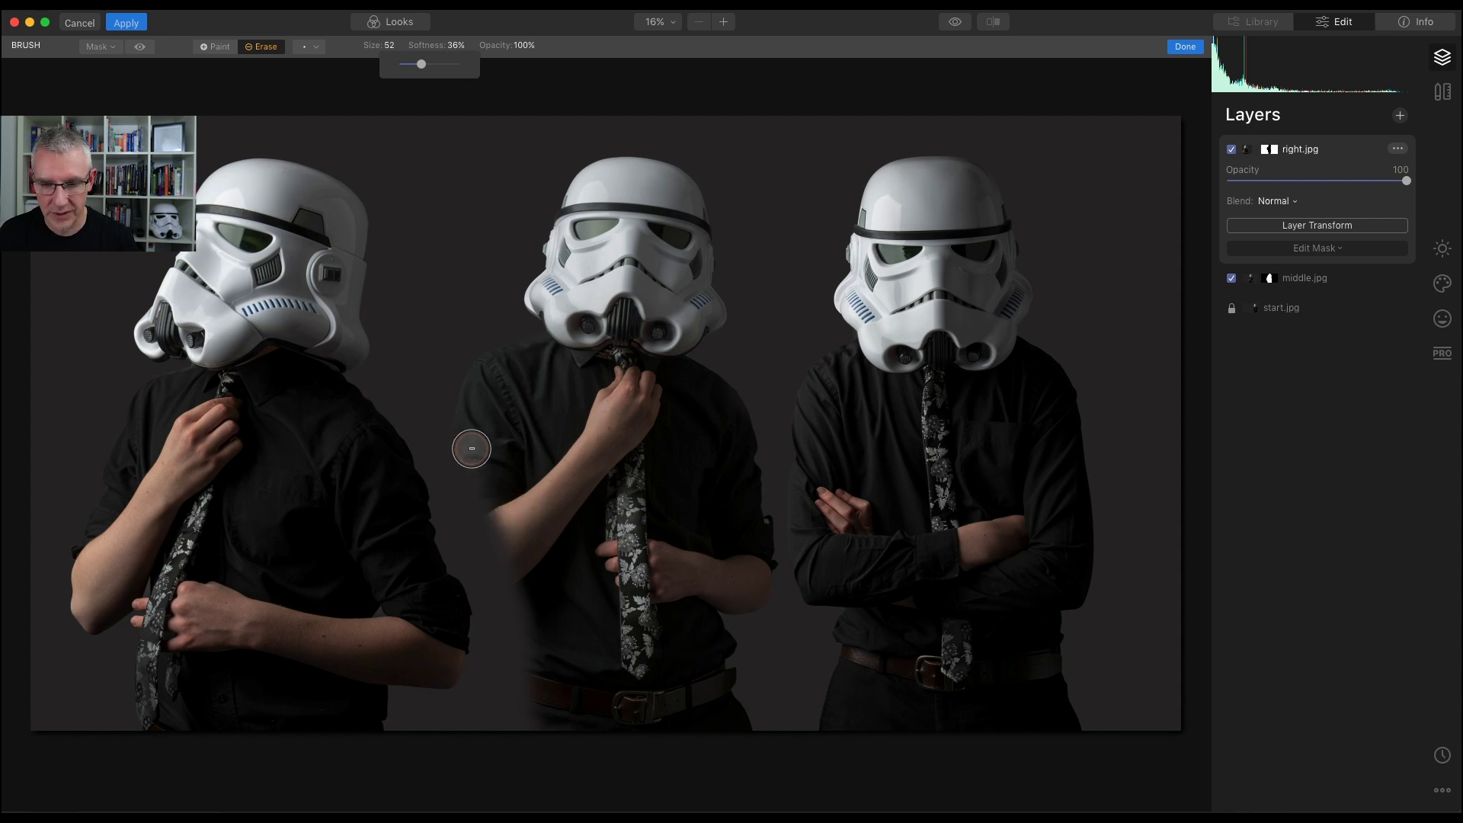
mouse_move(480, 512)
left_mouse_down()
mouse_move(464, 426)
mouse_move(474, 506)
mouse_move(502, 548)
mouse_move(471, 464)
mouse_move(510, 573)
mouse_move(471, 477)
mouse_move(495, 476)
mouse_move(459, 456)
mouse_move(506, 569)
mouse_move(500, 467)
mouse_move(501, 545)
mouse_move(460, 493)
mouse_move(512, 596)
mouse_move(519, 681)
mouse_move(513, 587)
mouse_move(509, 723)
mouse_move(570, 671)
mouse_move(599, 724)
mouse_move(476, 742)
mouse_move(519, 655)
mouse_move(459, 491)
mouse_move(517, 596)
left_mouse_up()
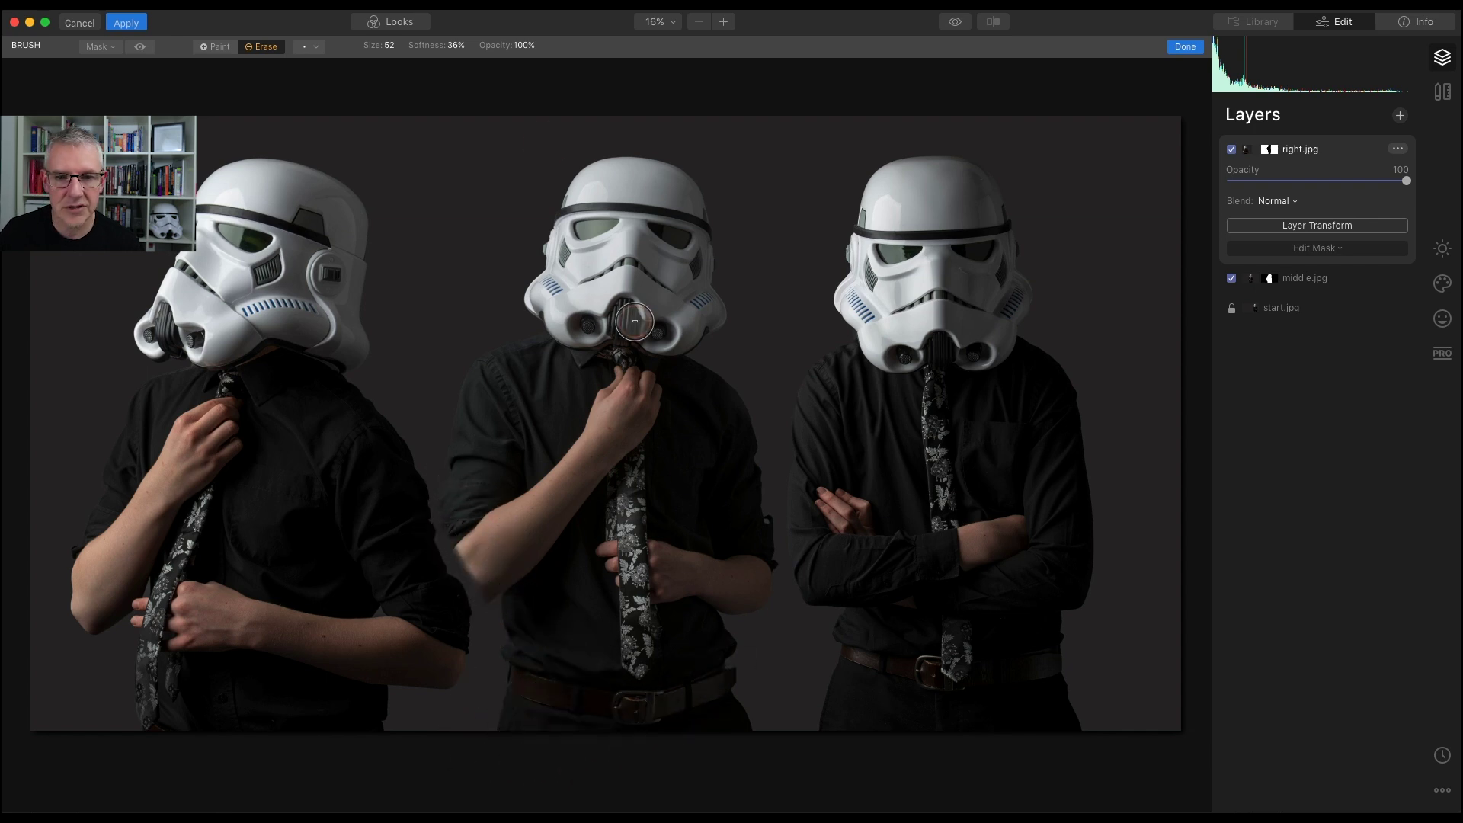
Step: With the red overlay on, erase the right.jpg mask around the middle helmet and left side at brush size 184
left_click(140, 48)
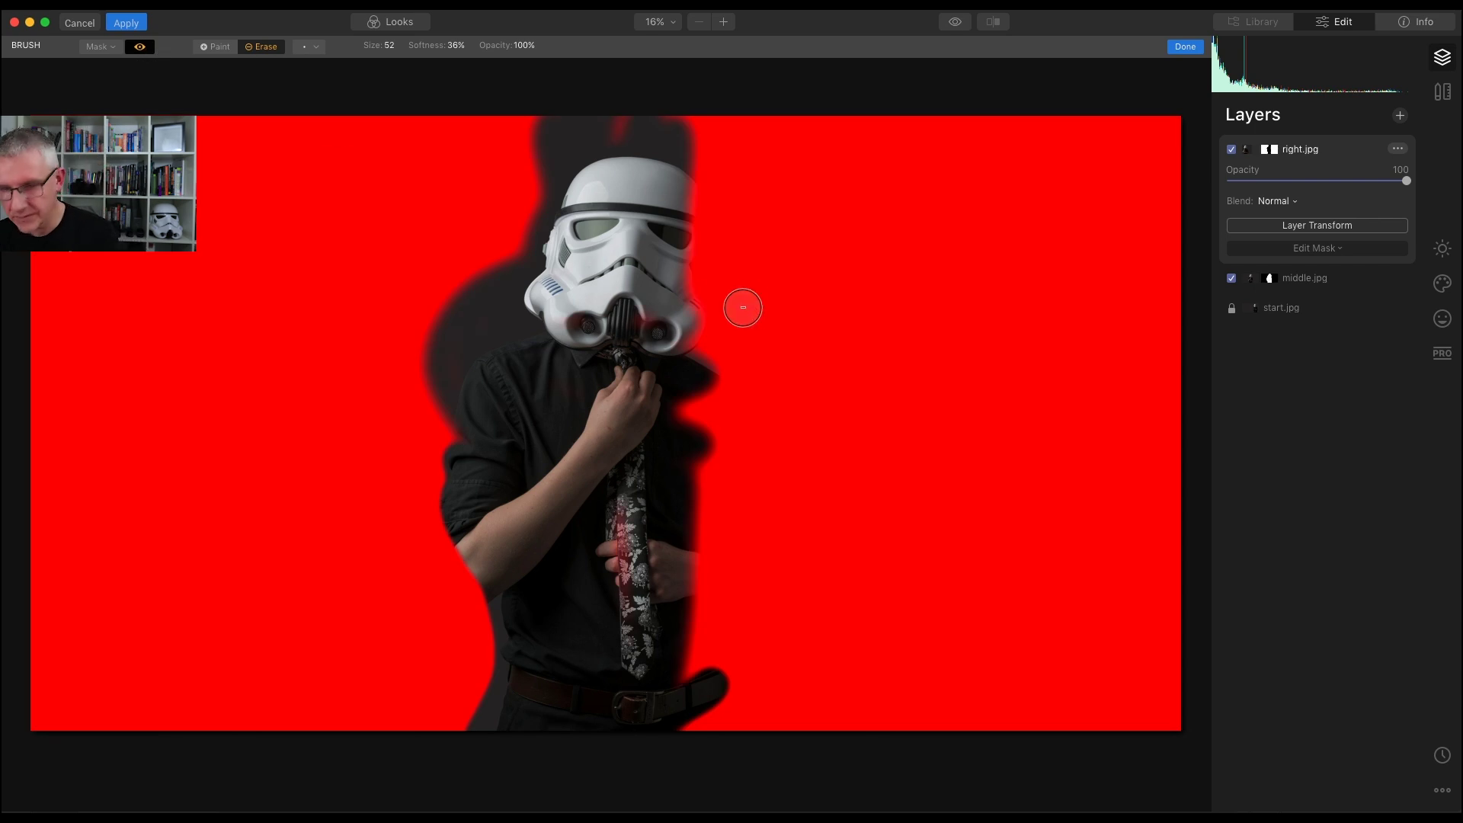
key("bracketright")
key("bracketright")
key("bracketright")
key("bracketright")
key("bracketright")
key("bracketright")
key("bracketright")
key("bracketright")
key("bracketright")
key("bracketright")
key("bracketright")
key("bracketright")
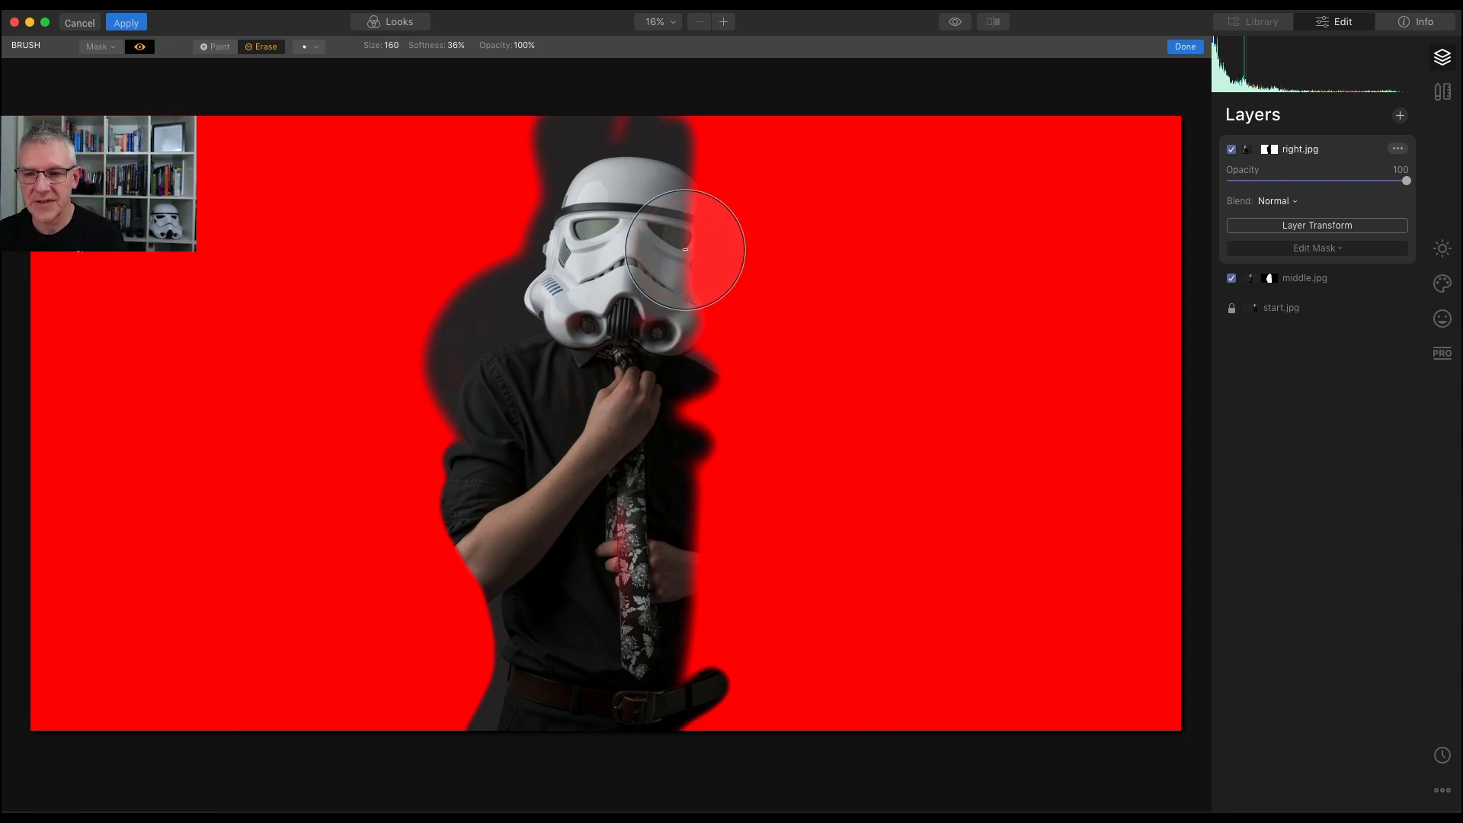
mouse_move(642, 135)
left_mouse_down()
mouse_move(640, 312)
mouse_move(656, 121)
mouse_move(629, 265)
mouse_move(586, 349)
mouse_move(719, 248)
mouse_move(732, 718)
mouse_move(780, 629)
mouse_move(827, 171)
mouse_move(842, 629)
mouse_move(887, 639)
mouse_move(878, 116)
mouse_move(873, 439)
mouse_move(814, 130)
mouse_move(828, 148)
mouse_move(1091, 122)
mouse_move(1148, 156)
mouse_move(1169, 752)
mouse_move(1024, 724)
mouse_move(1044, 678)
mouse_move(901, 496)
mouse_move(1002, 413)
mouse_move(1114, 247)
mouse_move(1028, 220)
mouse_move(931, 449)
mouse_move(1016, 436)
mouse_move(1053, 397)
mouse_move(928, 446)
mouse_move(831, 559)
mouse_move(761, 313)
mouse_move(678, 431)
mouse_move(682, 708)
mouse_move(649, 426)
mouse_move(592, 447)
left_mouse_up()
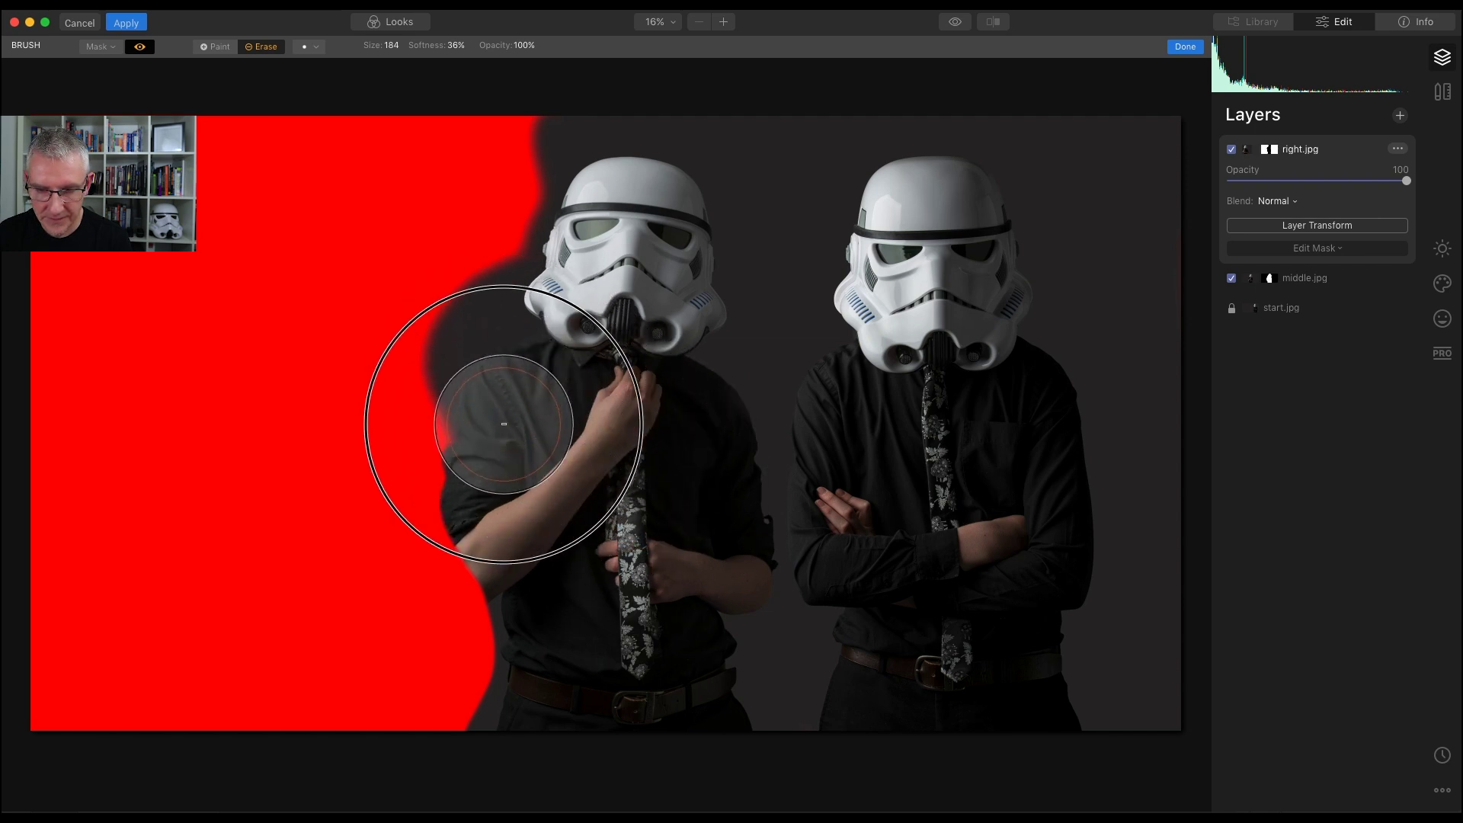
mouse_move(512, 428)
left_mouse_down()
mouse_move(597, 382)
mouse_move(637, 271)
mouse_move(581, 94)
left_mouse_up()
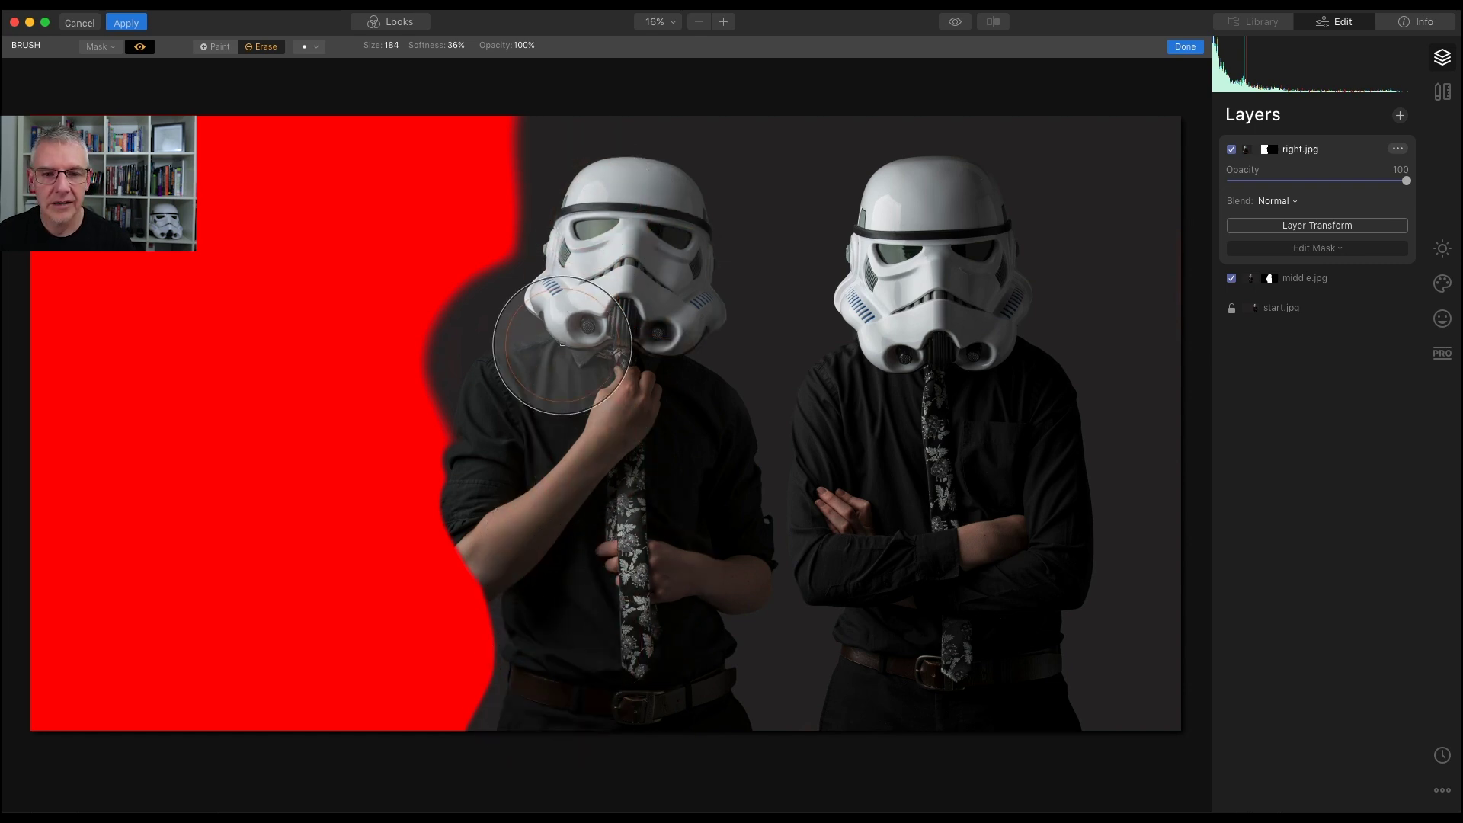
Step: Hide the overlay, zoom to the sleeve, and erase the mask over the jacket cuff with a larger brush
left_click(140, 47)
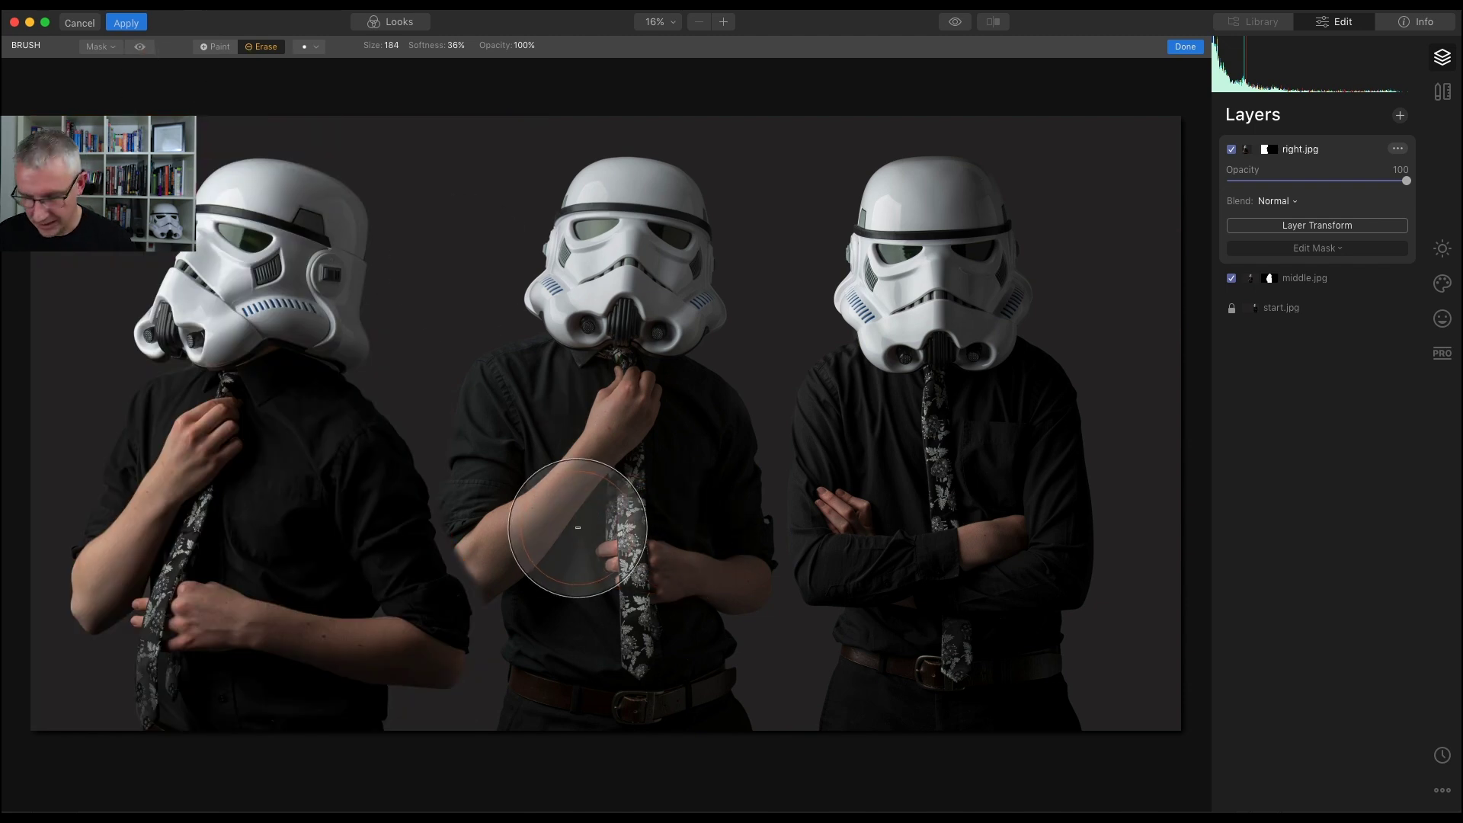
scroll(578, 527, "down", 10)
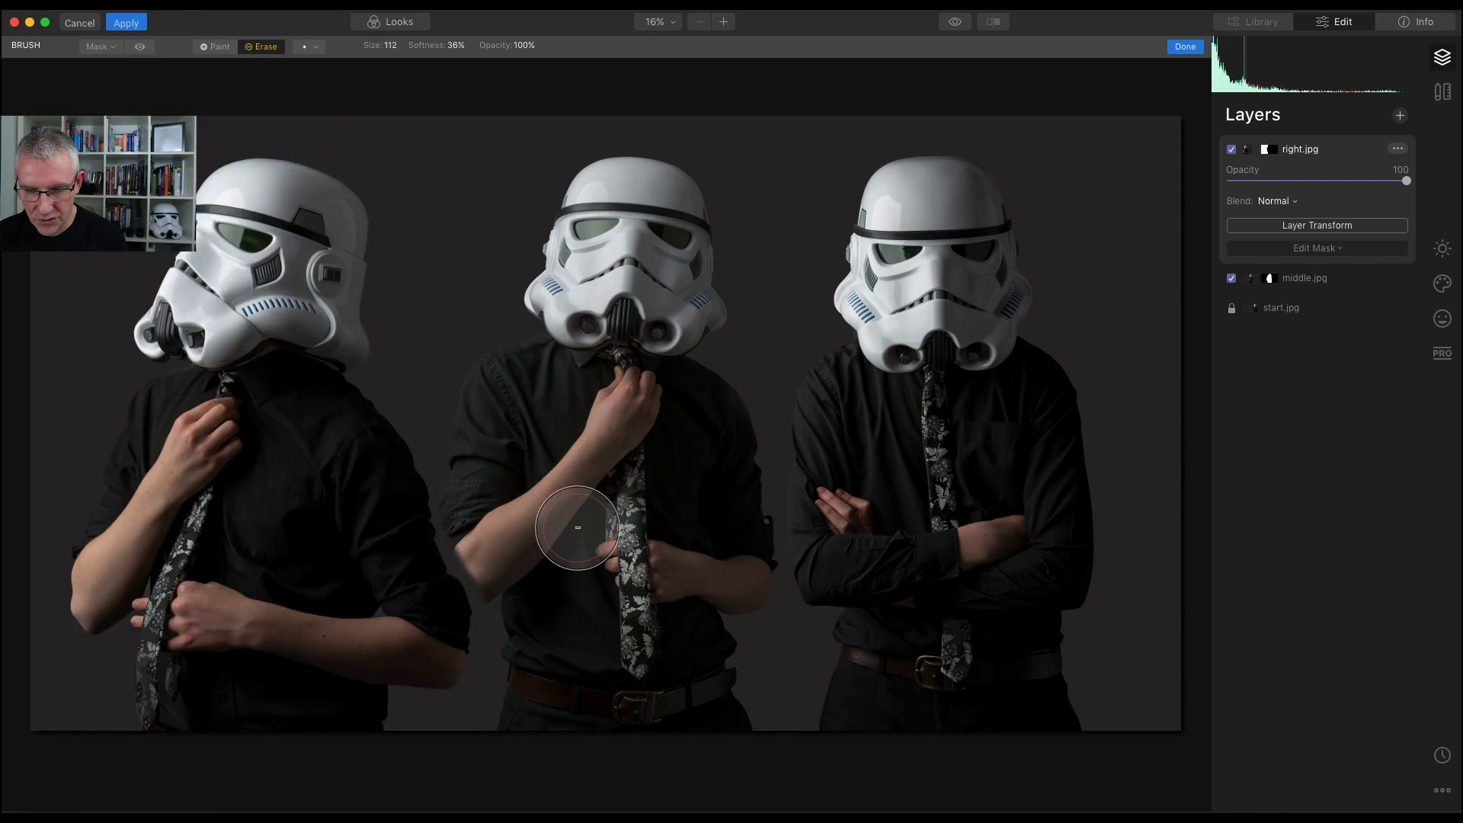
scroll(578, 528, "down", 5)
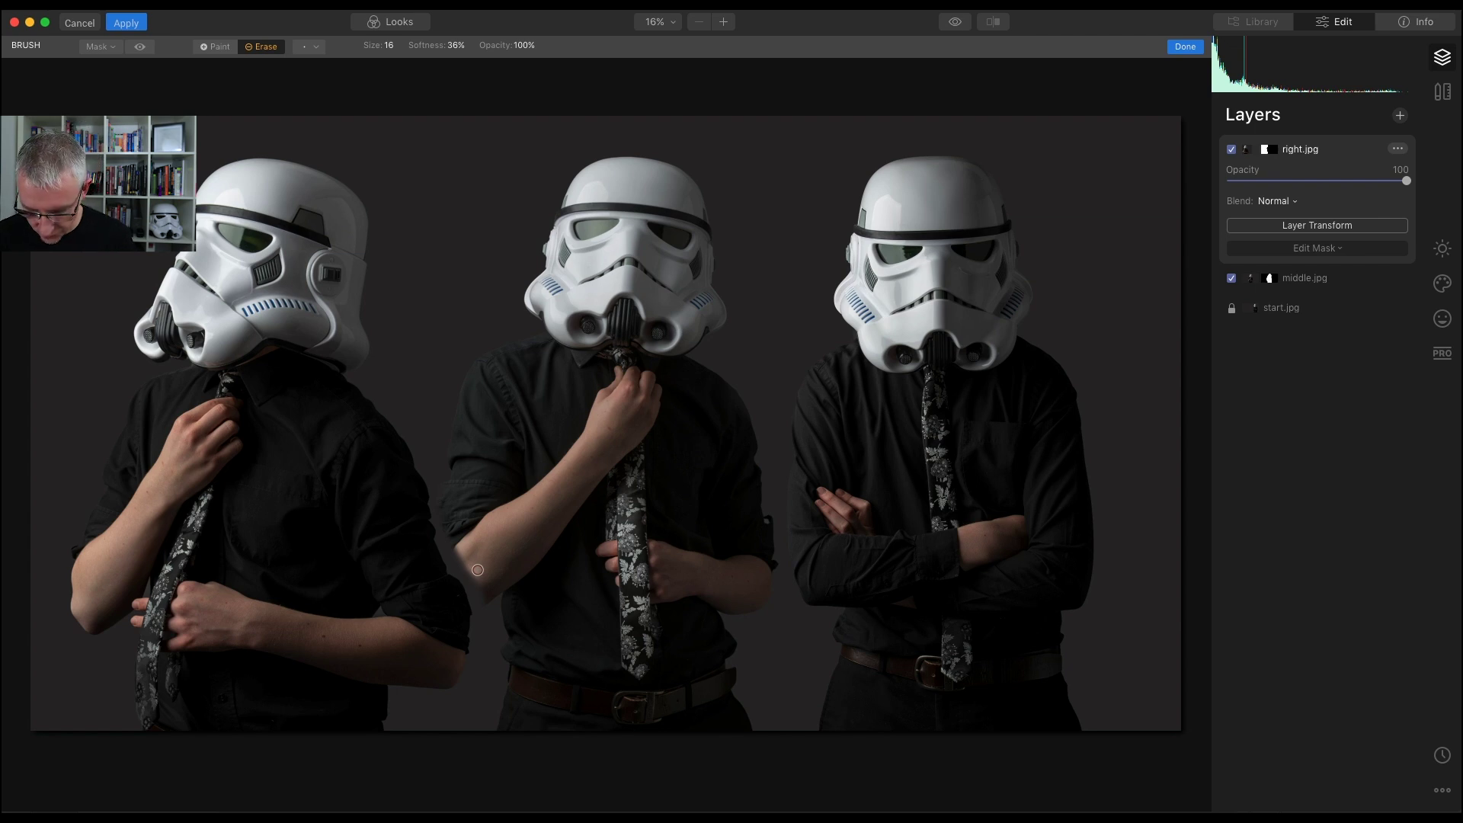
scroll(478, 570, "up", 10)
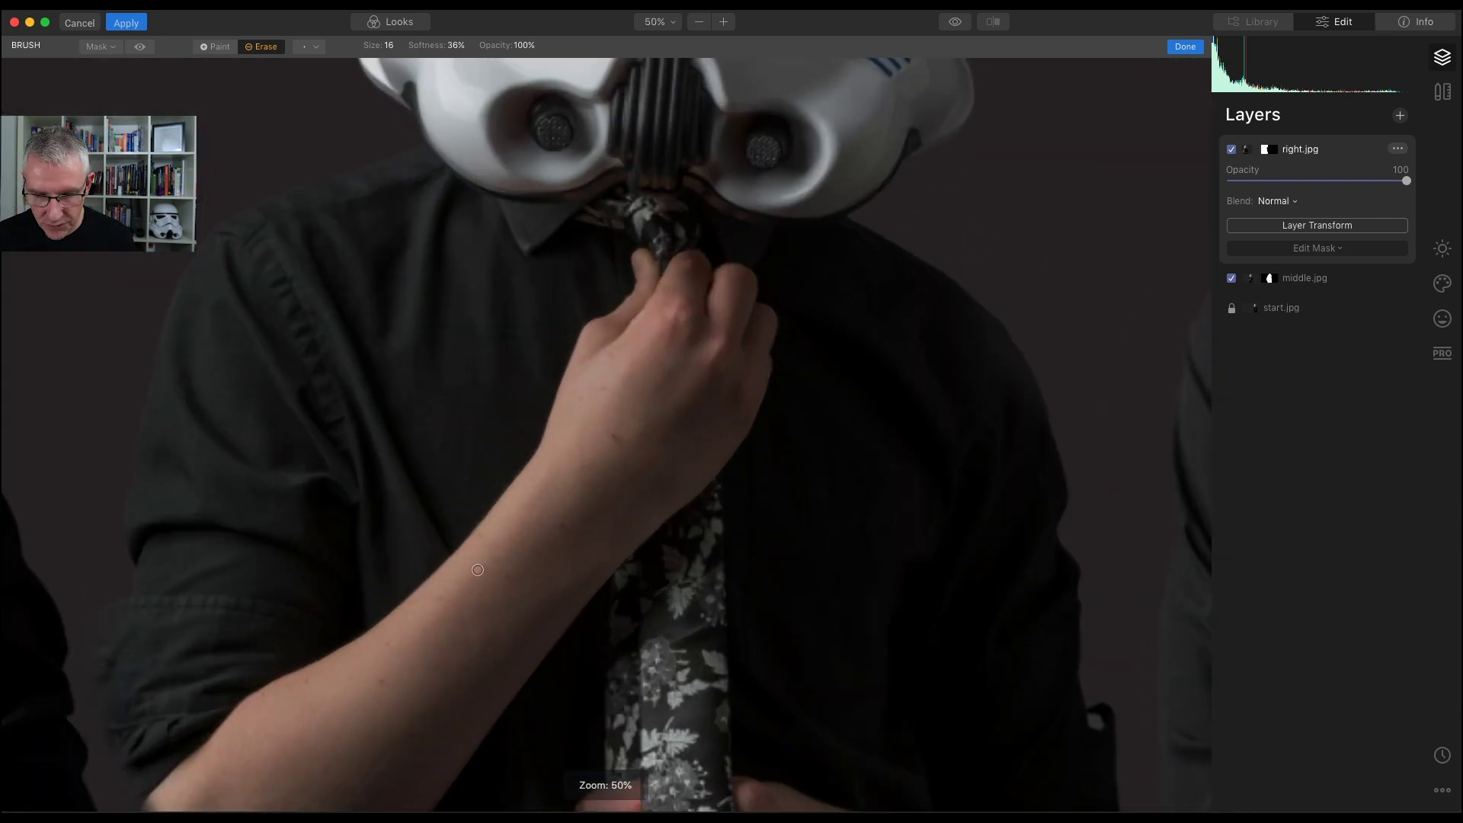
scroll(477, 572, "down", 10)
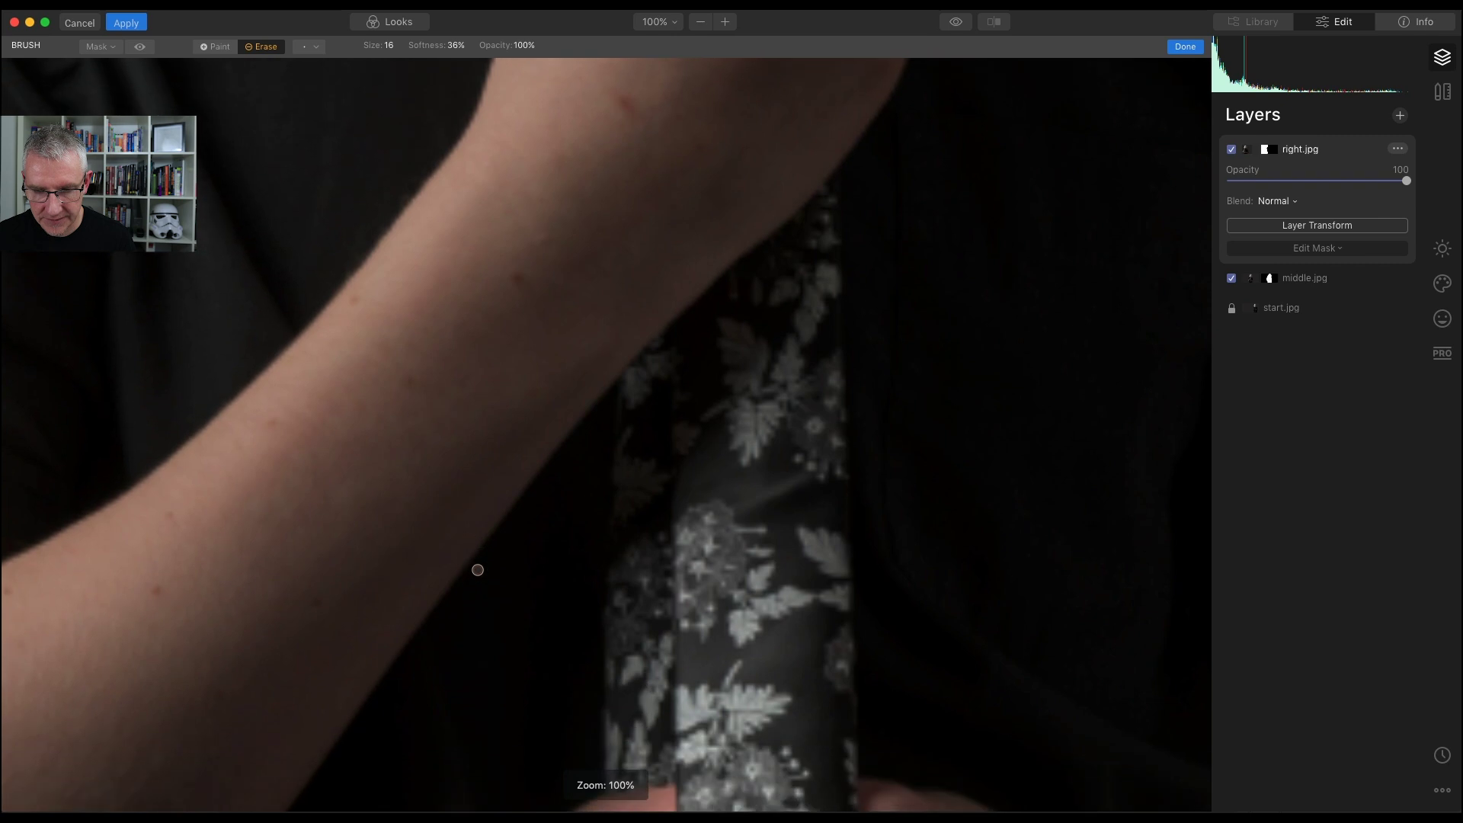
scroll(253, 371, "left", 10)
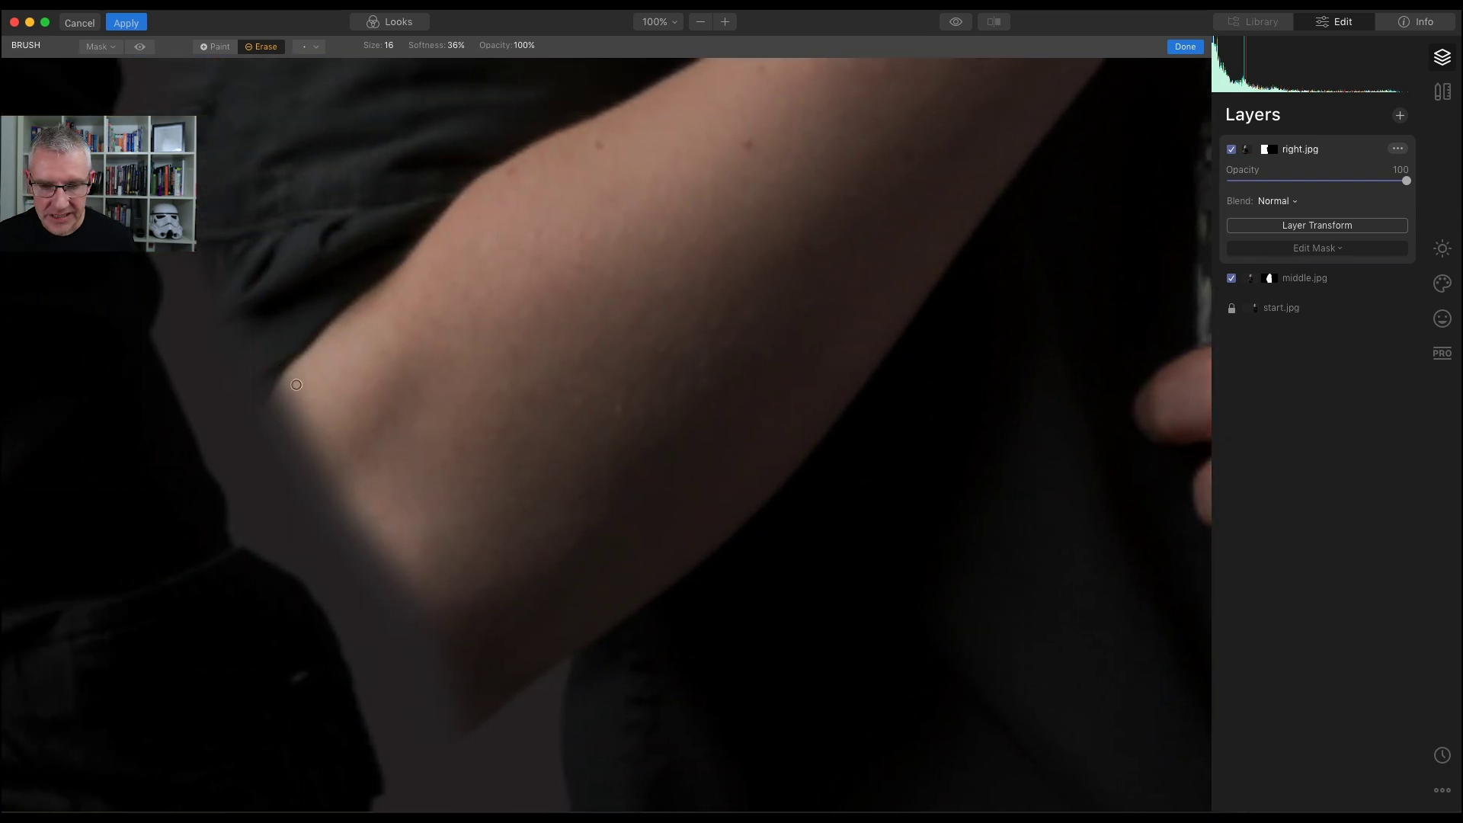
scroll(406, 474, "down", 5)
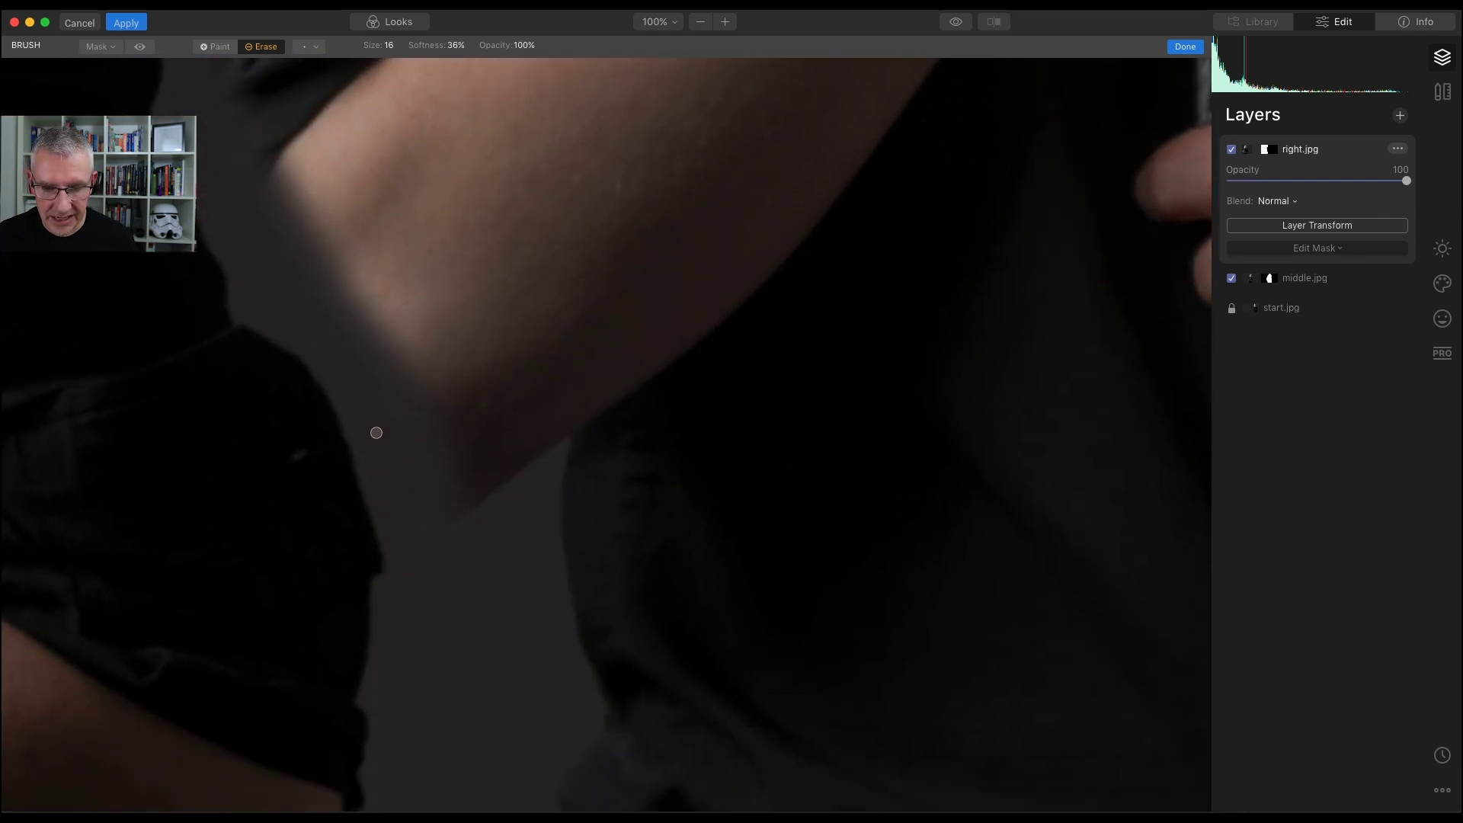
scroll(290, 311, "up", 4)
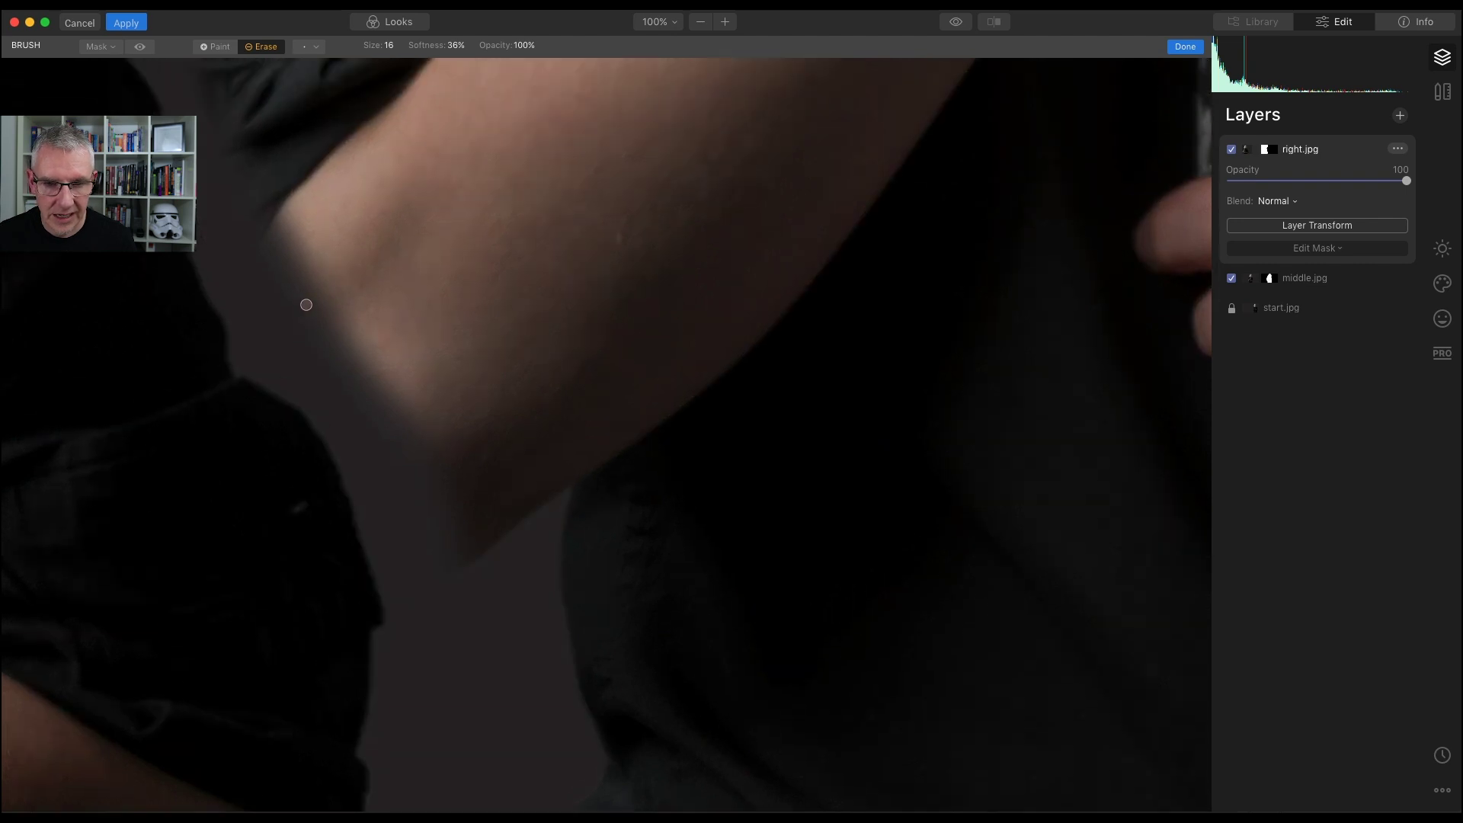
scroll(163, 106, "up", 6)
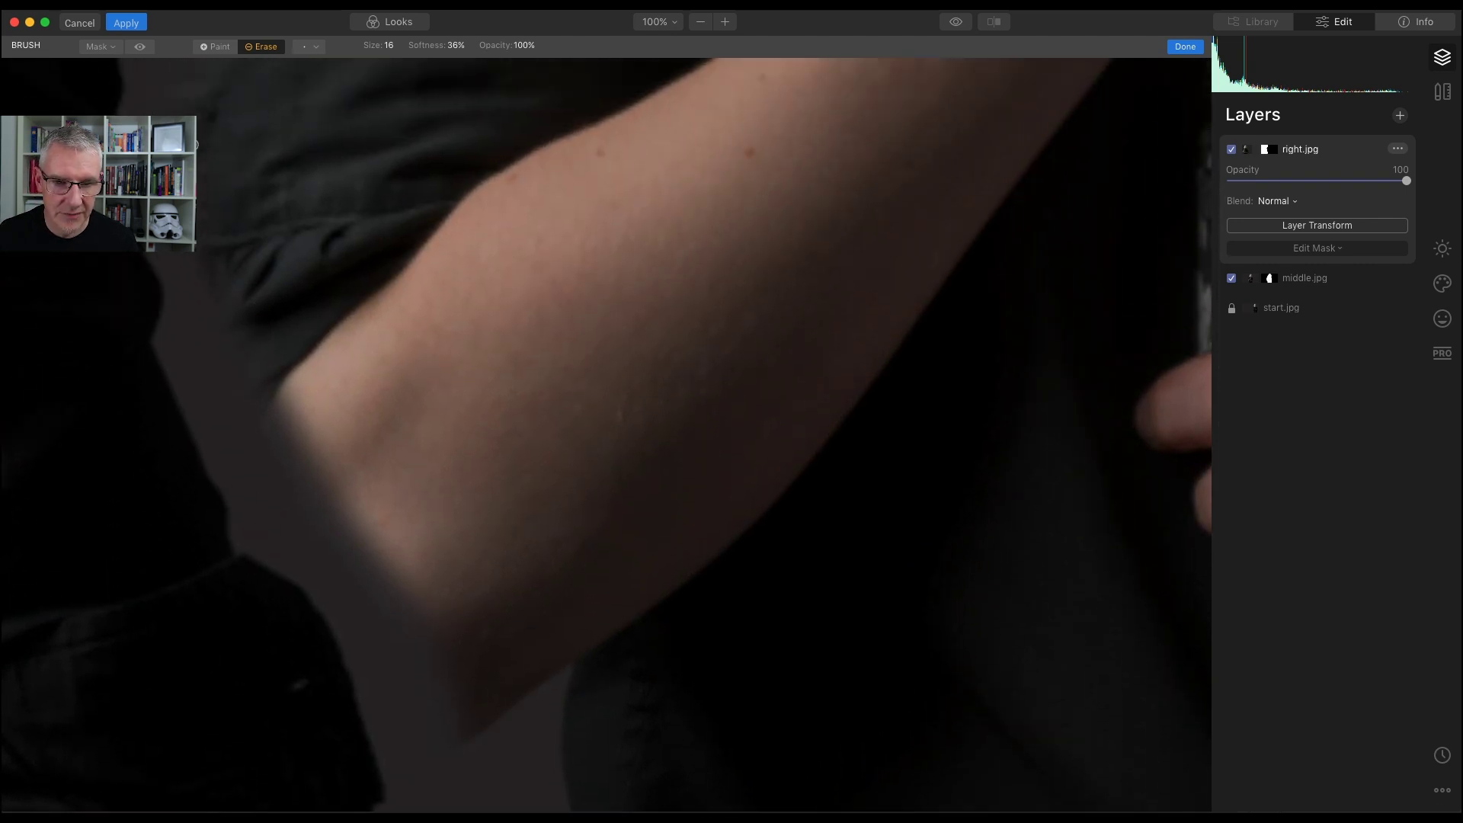
scroll(256, 191, "up", 2)
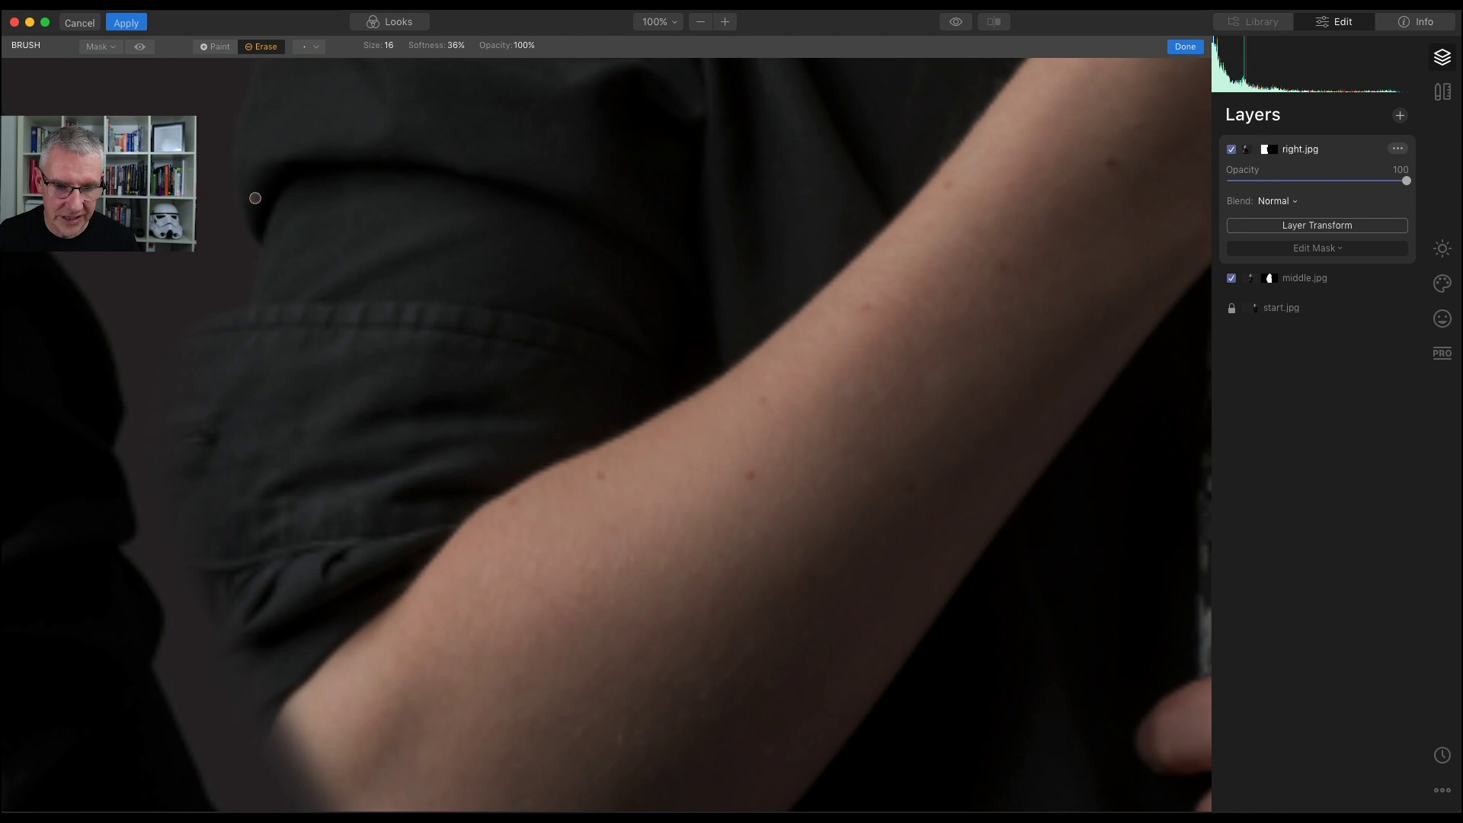
scroll(228, 312, "up", 2)
scroll(228, 313, "left", 3)
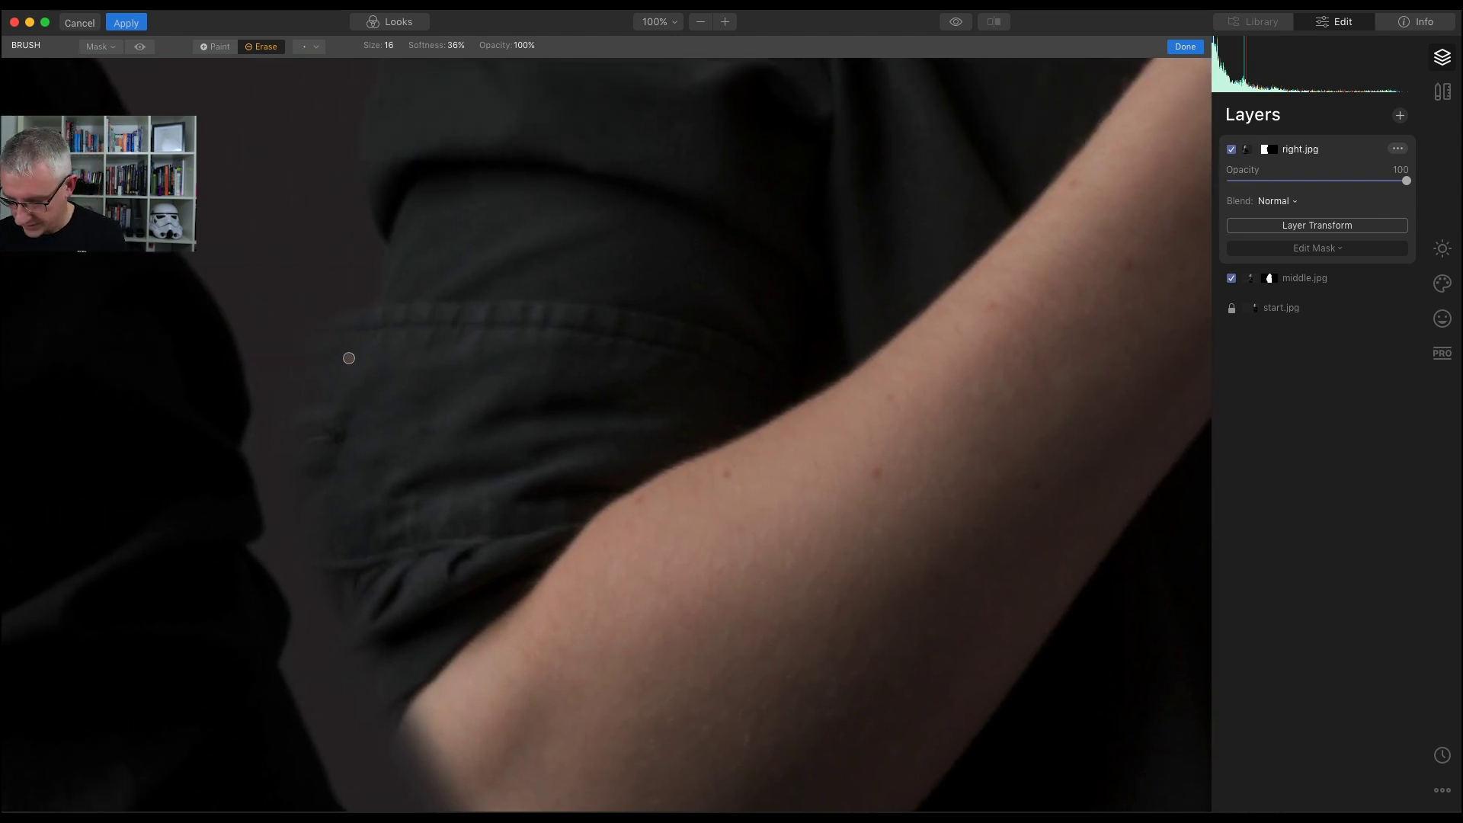
key("bracketright")
key("bracketright")
key("bracketright")
key("bracketright")
key("bracketright")
key("bracketright")
key("bracketright")
key("bracketright")
key("bracketright")
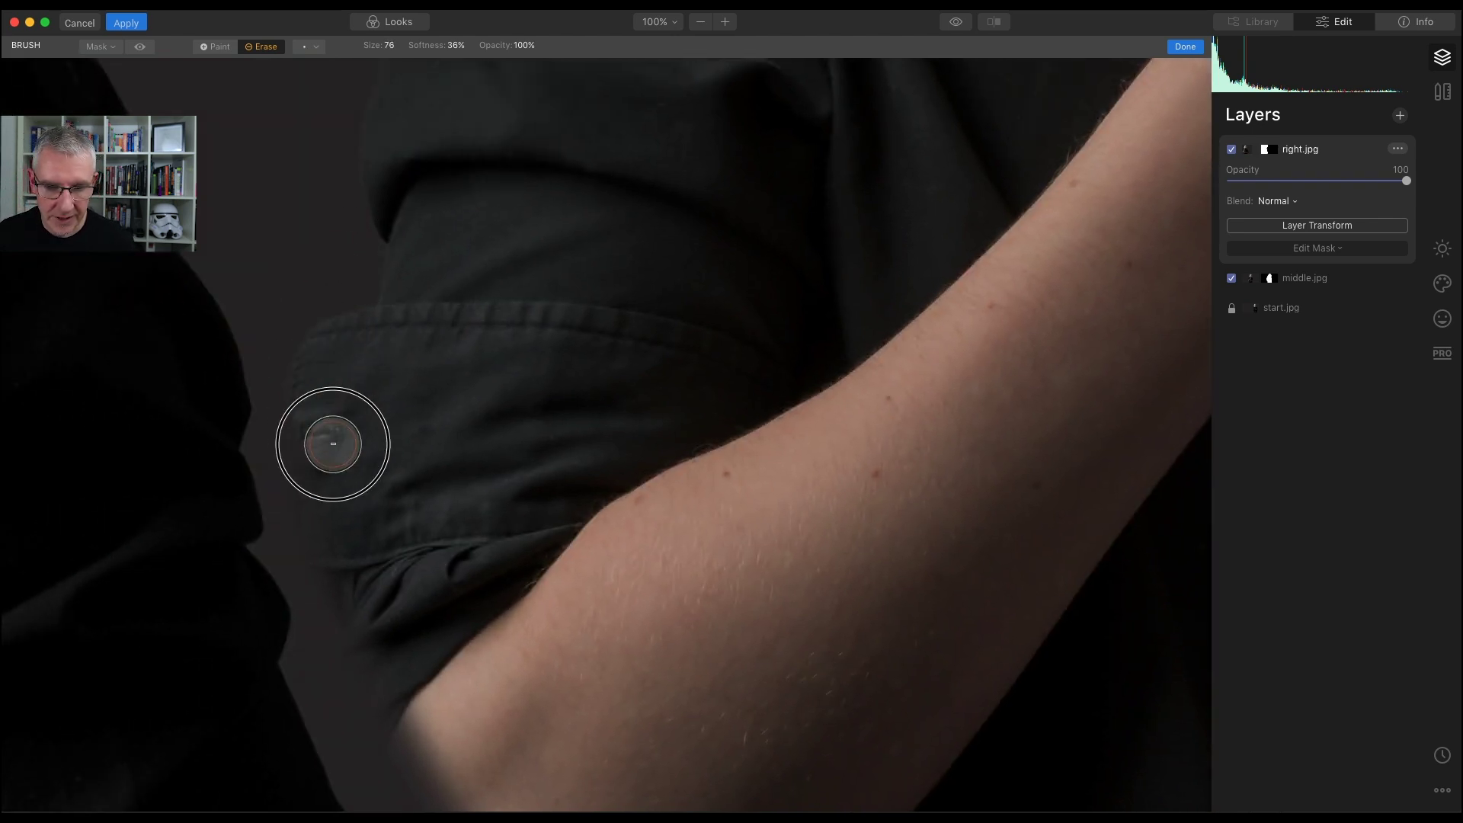
mouse_move(311, 396)
left_mouse_down()
mouse_move(294, 435)
mouse_move(307, 503)
mouse_move(317, 412)
mouse_move(320, 576)
mouse_move(387, 699)
mouse_move(308, 505)
mouse_move(357, 692)
mouse_move(388, 698)
left_mouse_up()
mouse_move(428, 744)
left_mouse_down()
mouse_move(399, 653)
mouse_move(448, 555)
left_mouse_up()
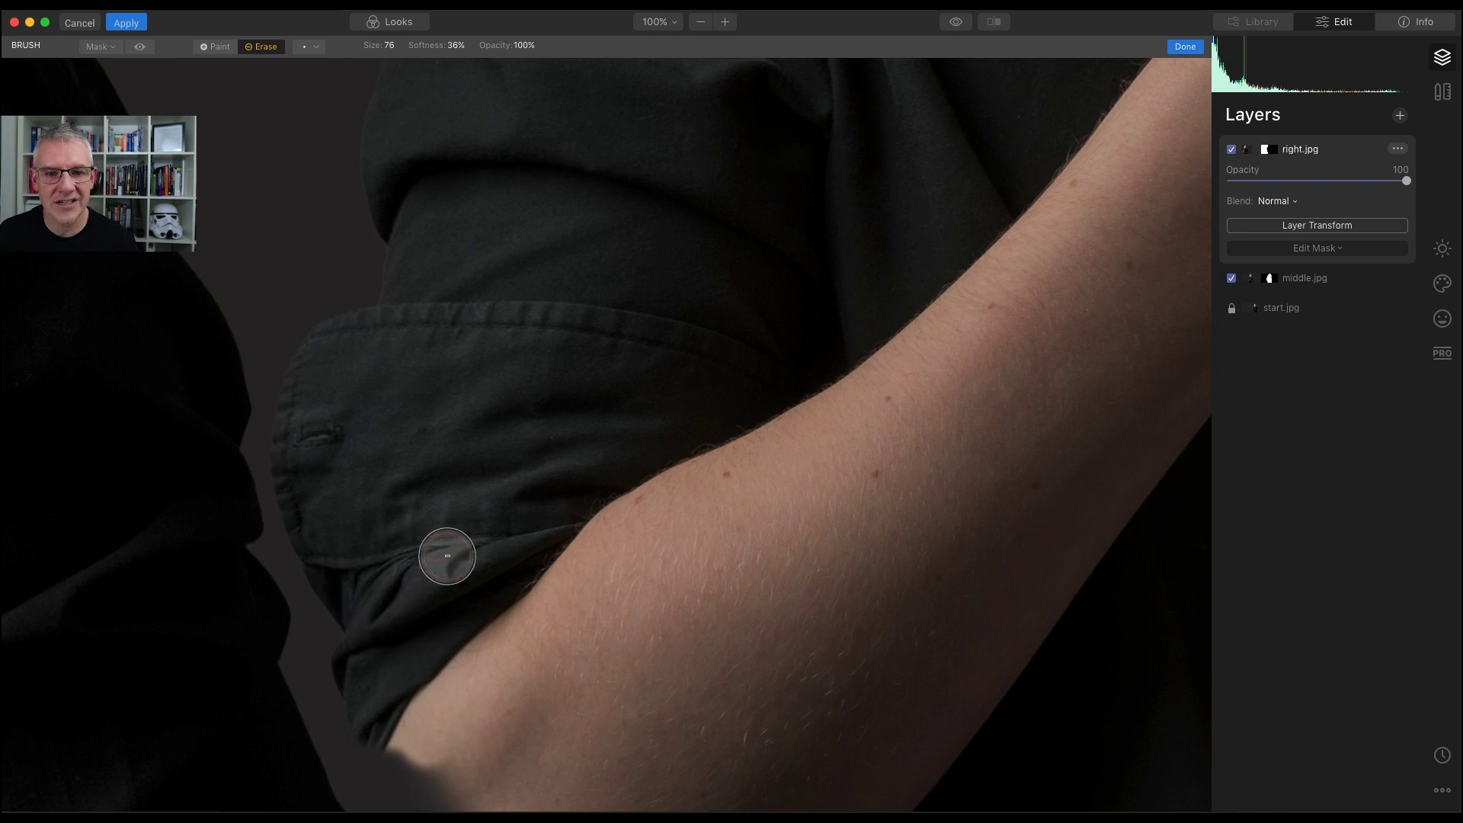
Step: Erase further down to reveal the lit forearm and the elbow's lower edge
scroll(413, 504, "down", 3)
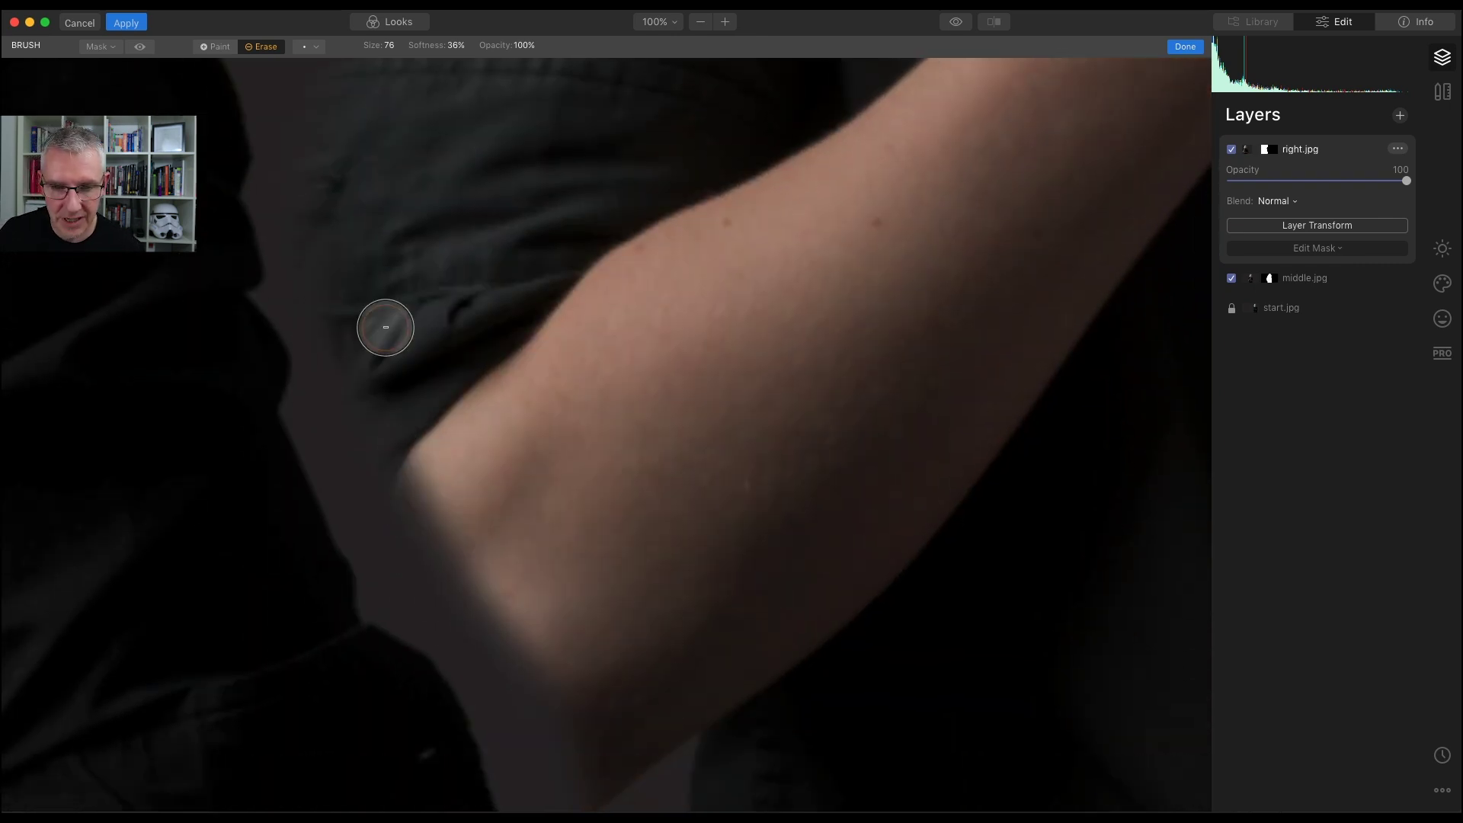
mouse_move(376, 457)
left_mouse_down()
mouse_move(490, 614)
mouse_move(451, 562)
mouse_move(483, 572)
mouse_move(452, 578)
mouse_move(369, 450)
mouse_move(365, 506)
mouse_move(419, 595)
mouse_move(404, 594)
mouse_move(578, 761)
mouse_move(537, 650)
mouse_move(545, 556)
left_mouse_up()
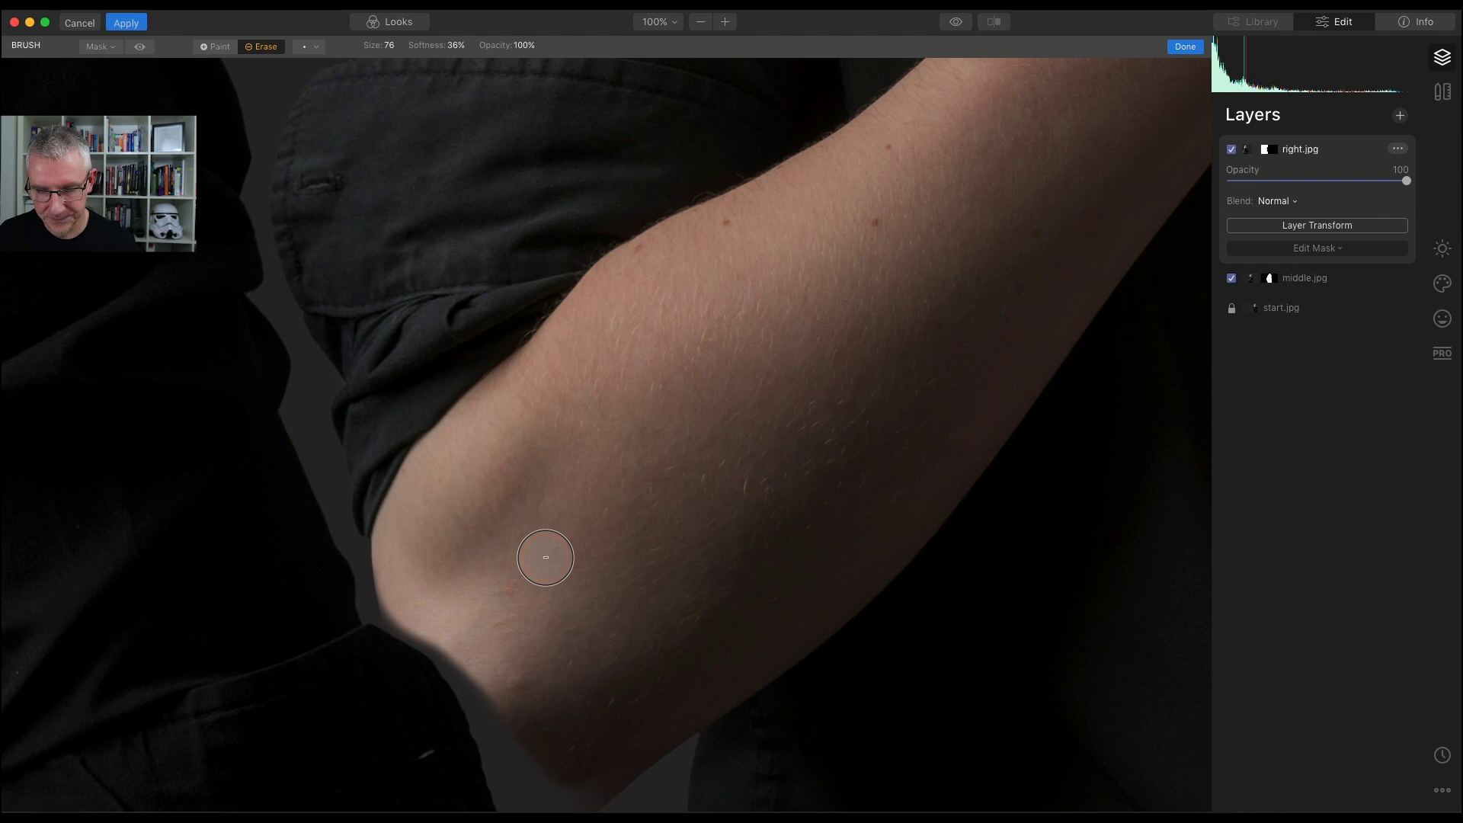
scroll(546, 557, "down", 5)
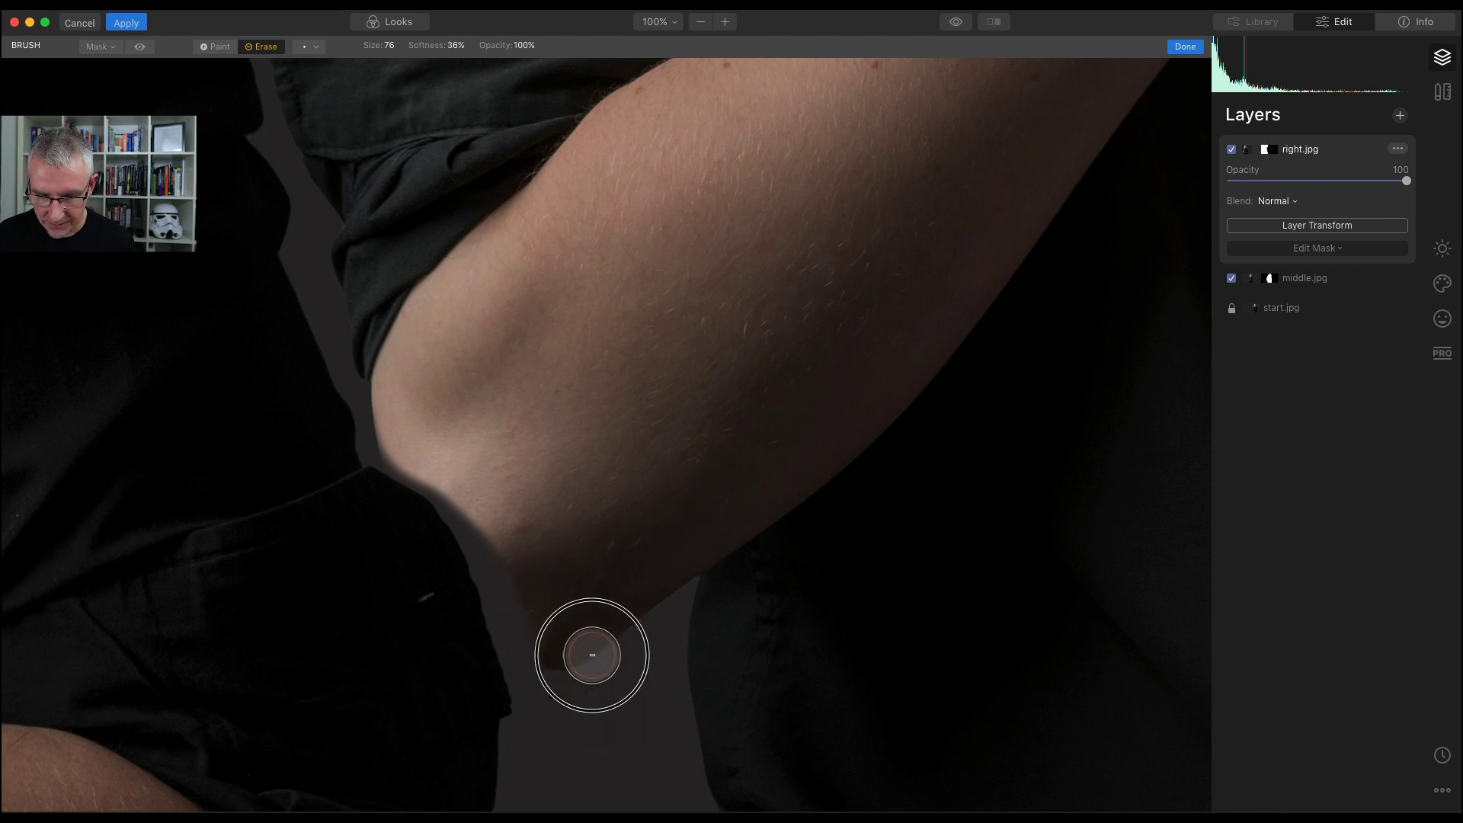
mouse_move(592, 654)
left_mouse_down()
mouse_move(550, 624)
mouse_move(561, 697)
mouse_move(551, 607)
mouse_move(502, 485)
mouse_move(542, 590)
mouse_move(515, 489)
left_mouse_up()
Step: At 200% zoom with a smaller brush, erase straight lines along the elbow edge
key("super+equal")
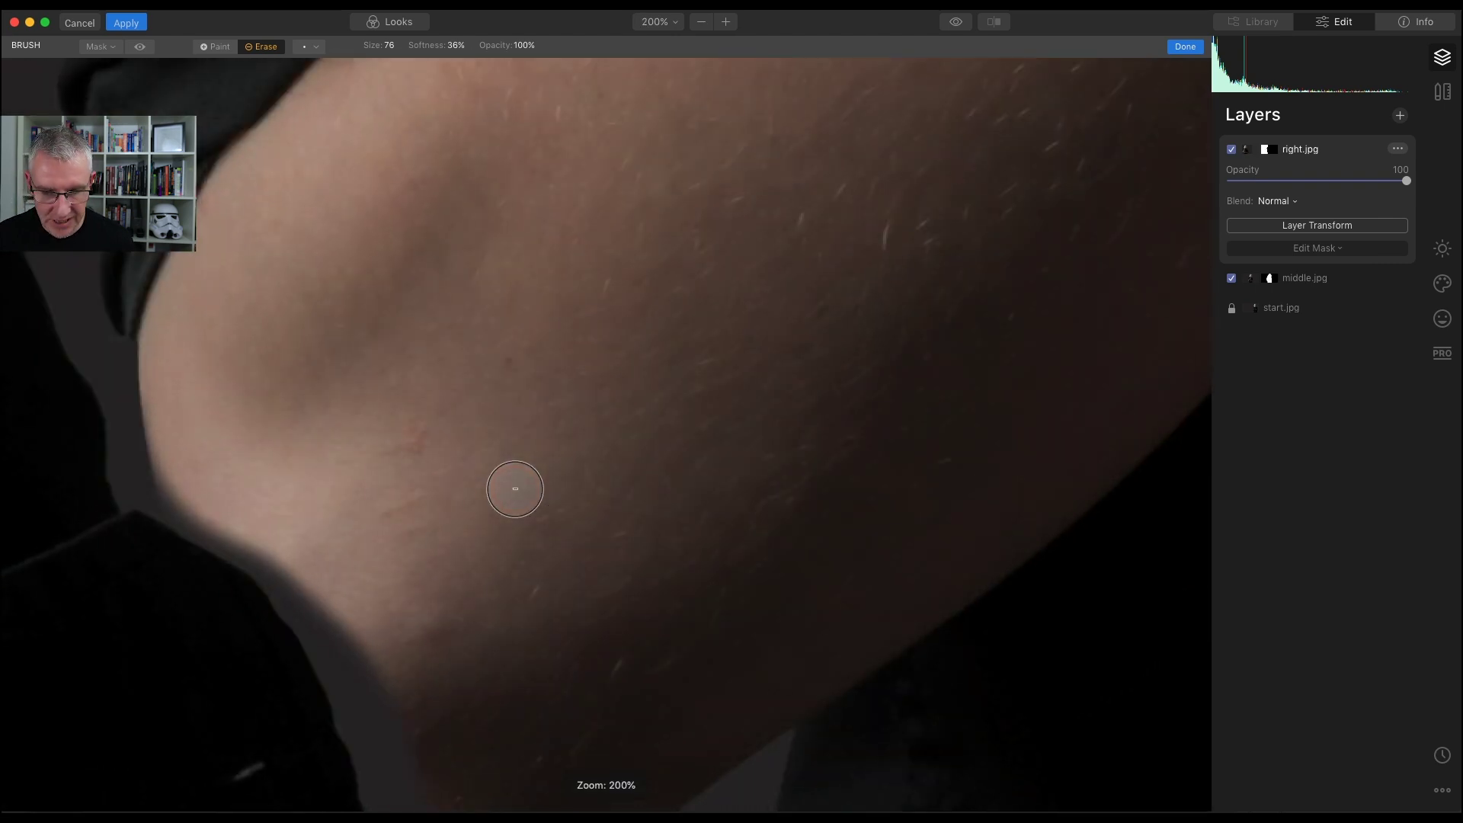
scroll(444, 509, "left", 5)
scroll(445, 509, "down", 4)
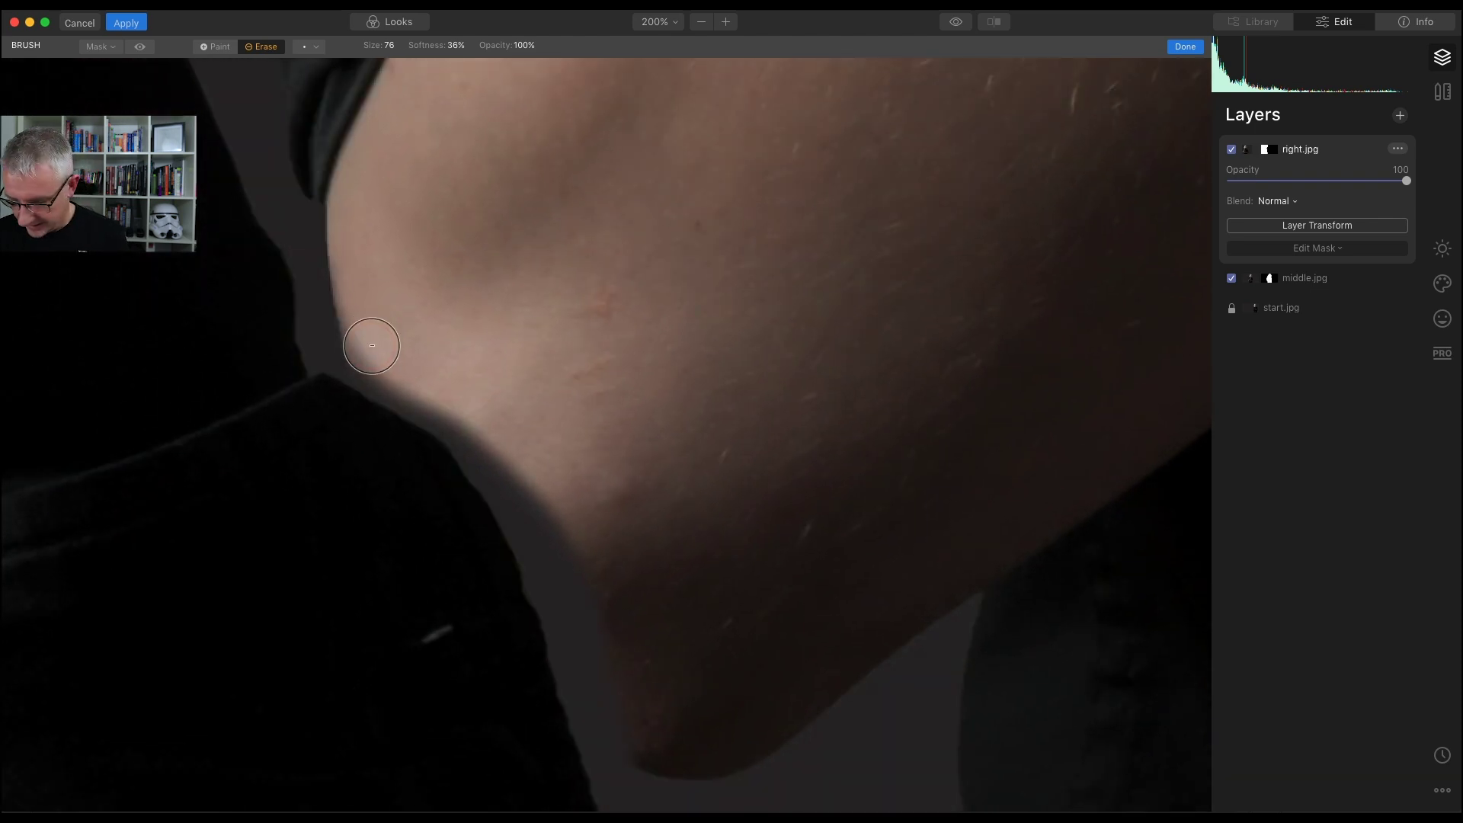
key("bracketleft")
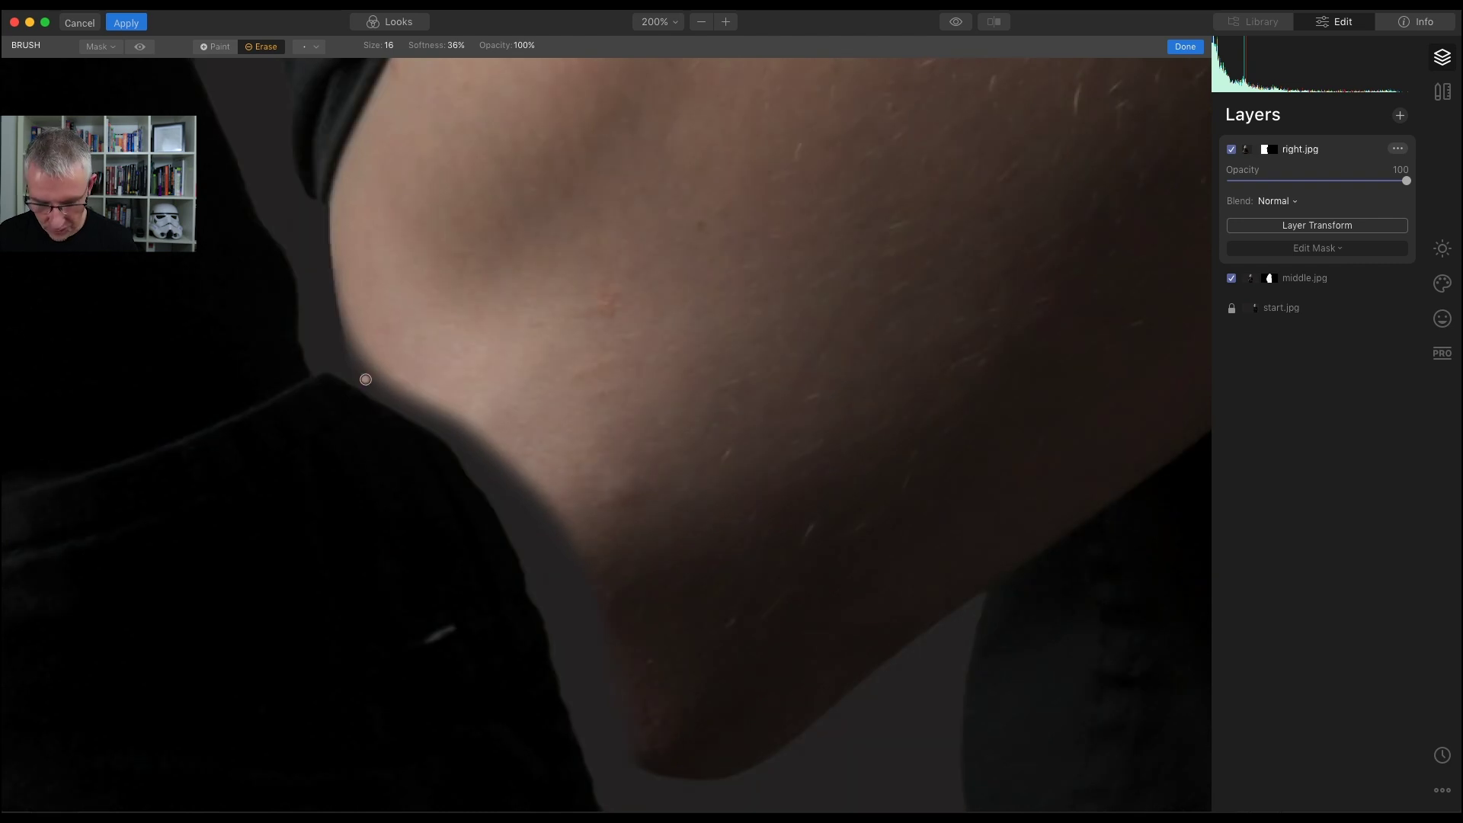
left_click(463, 435, "shift")
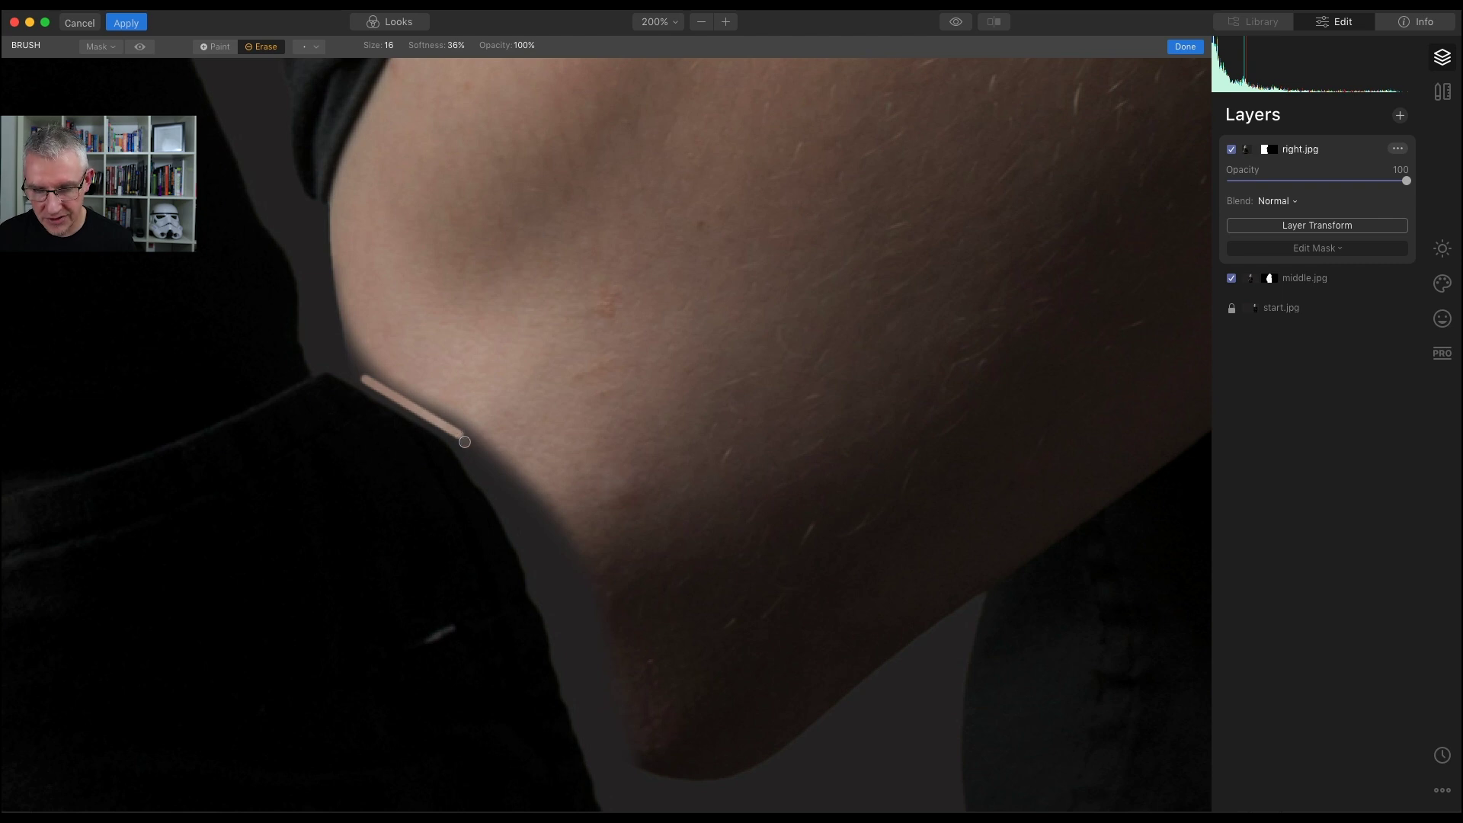
left_click(546, 556, "shift")
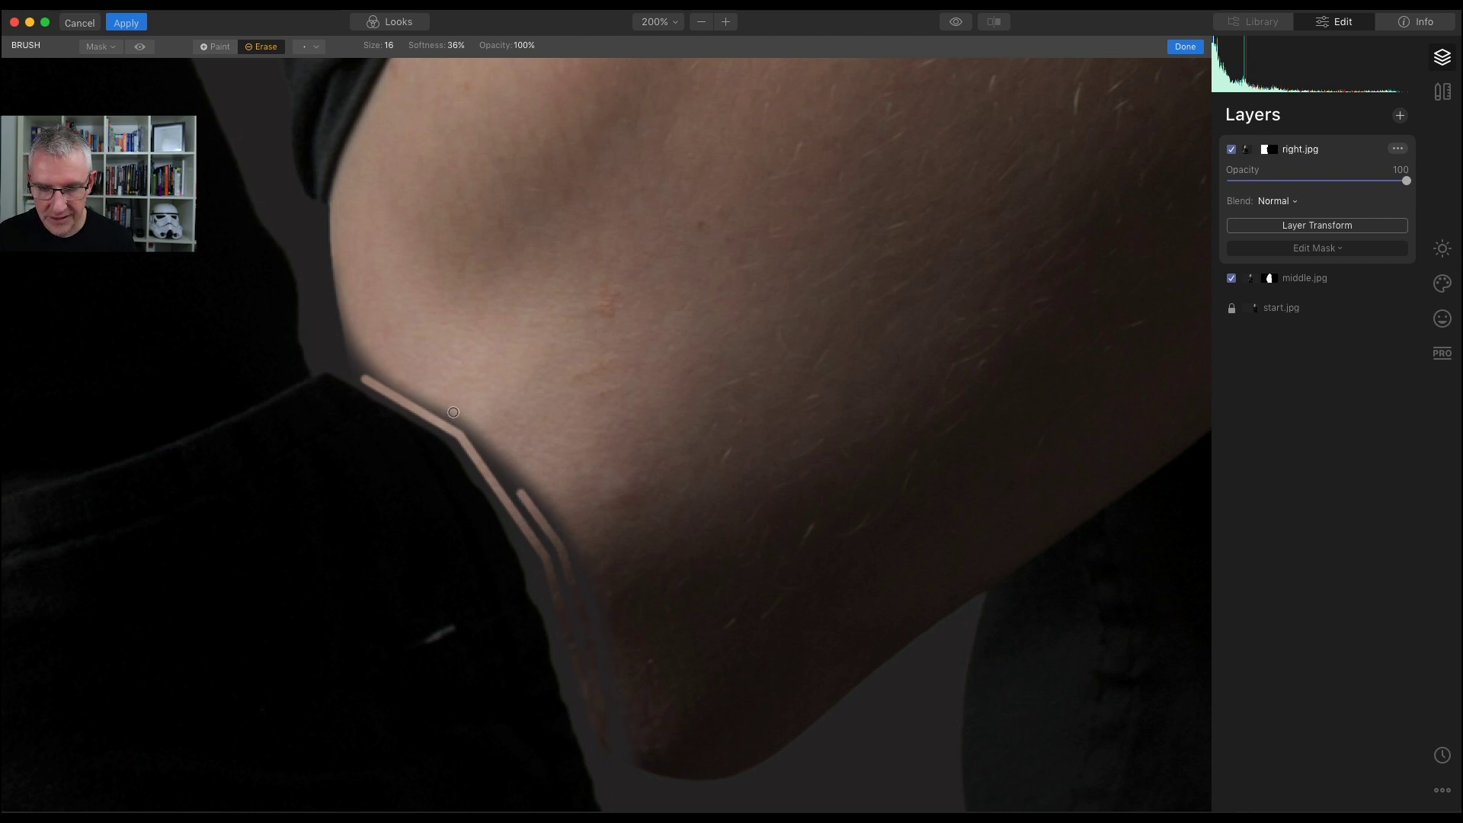
left_click(357, 367, "shift")
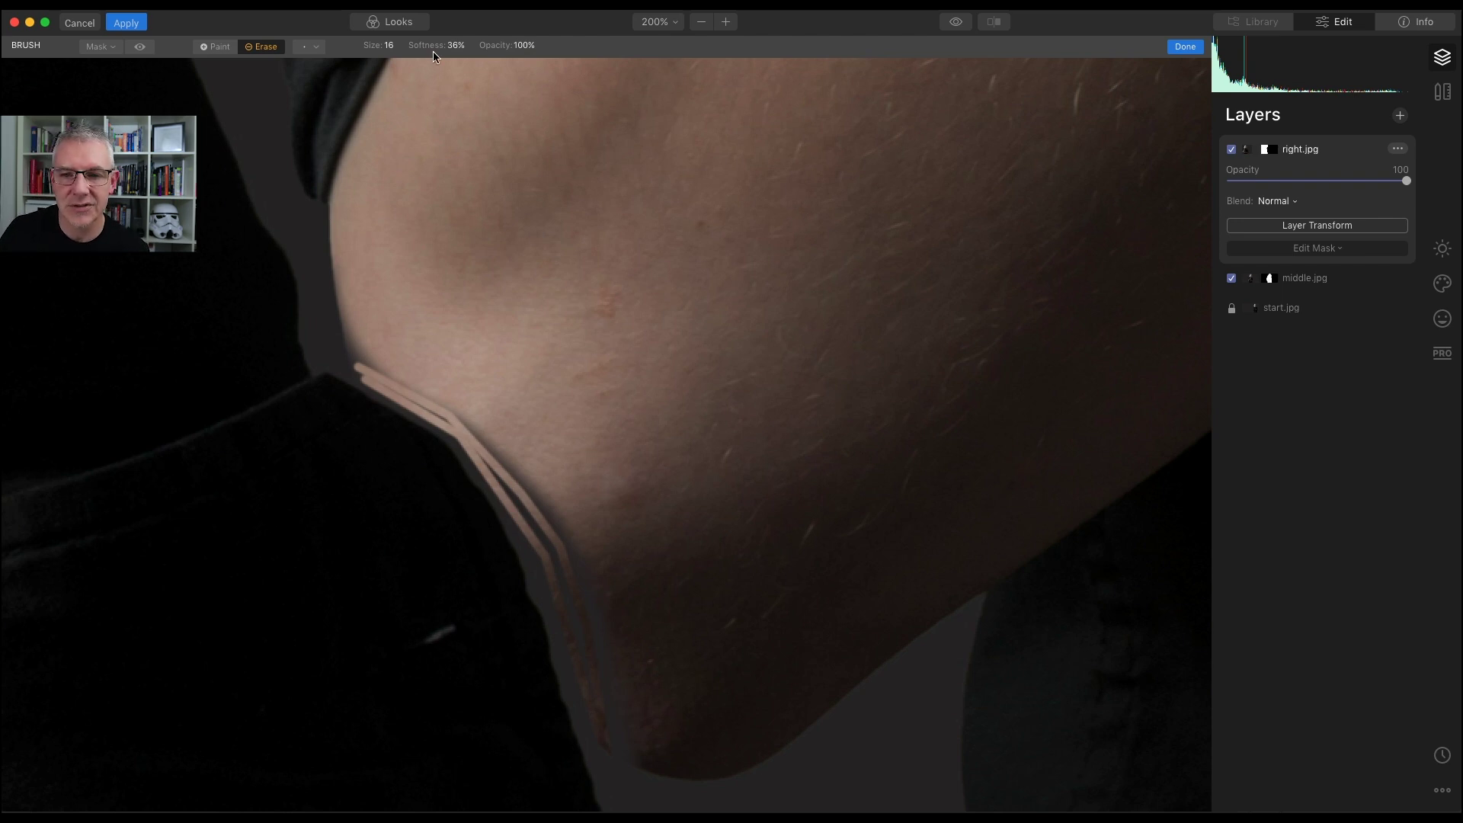
Step: Brush carefully along the elbow edge and erase the leftover stripe marks beside the dark shirt
key("backslash")
key("backslash")
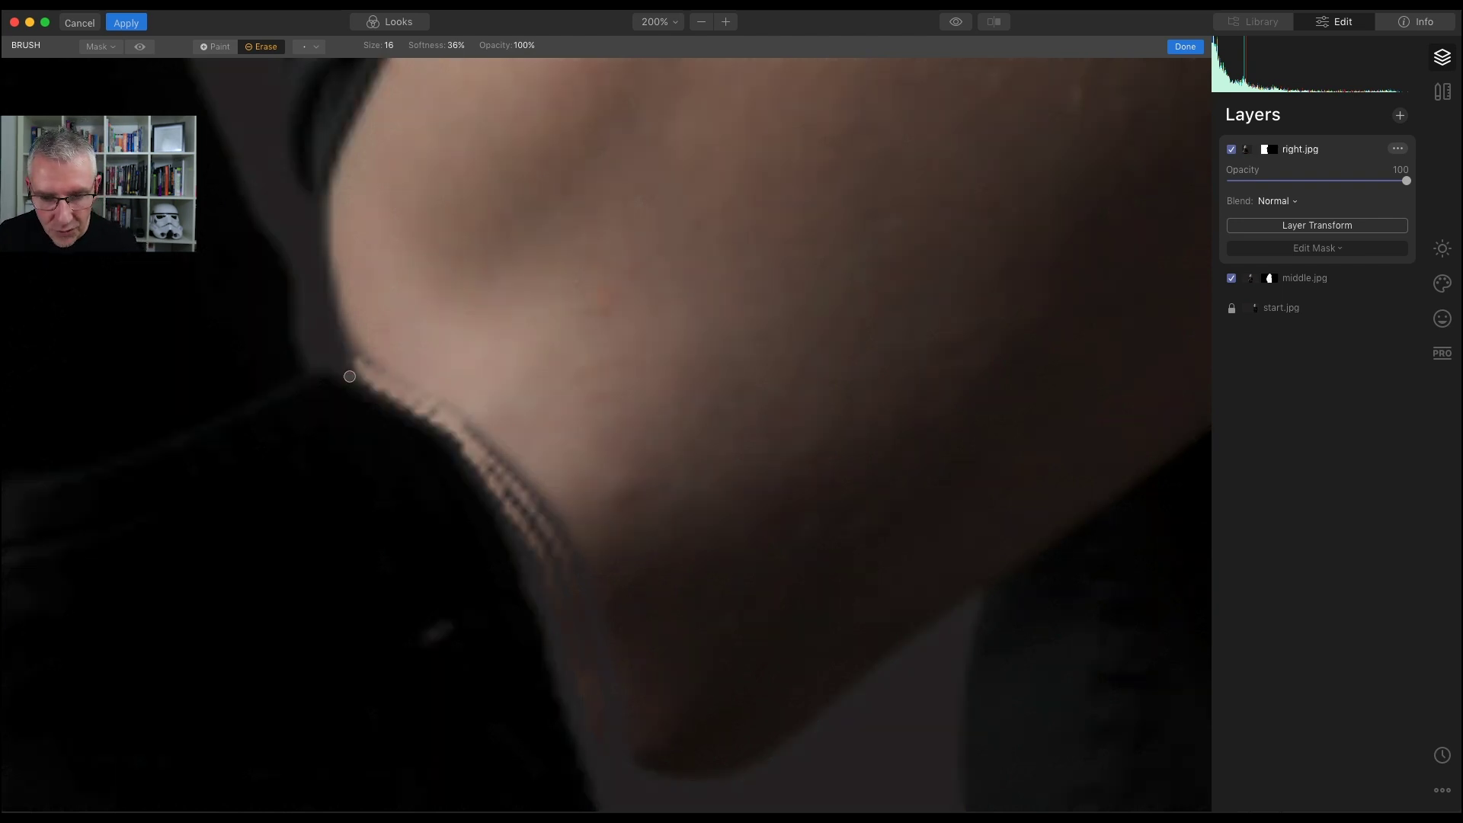
mouse_move(337, 369)
left_mouse_down()
mouse_move(456, 441)
mouse_move(348, 380)
mouse_move(340, 317)
mouse_move(364, 371)
mouse_move(335, 260)
mouse_move(344, 335)
mouse_move(338, 236)
mouse_move(371, 358)
mouse_move(359, 381)
mouse_move(442, 434)
mouse_move(480, 483)
mouse_move(437, 416)
mouse_move(364, 375)
mouse_move(432, 402)
mouse_move(361, 364)
mouse_move(475, 416)
mouse_move(430, 397)
mouse_move(430, 214)
mouse_move(419, 261)
mouse_move(532, 549)
mouse_move(499, 458)
mouse_move(551, 523)
mouse_move(546, 411)
mouse_move(533, 467)
mouse_move(529, 408)
mouse_move(476, 277)
mouse_move(388, 198)
left_mouse_up()
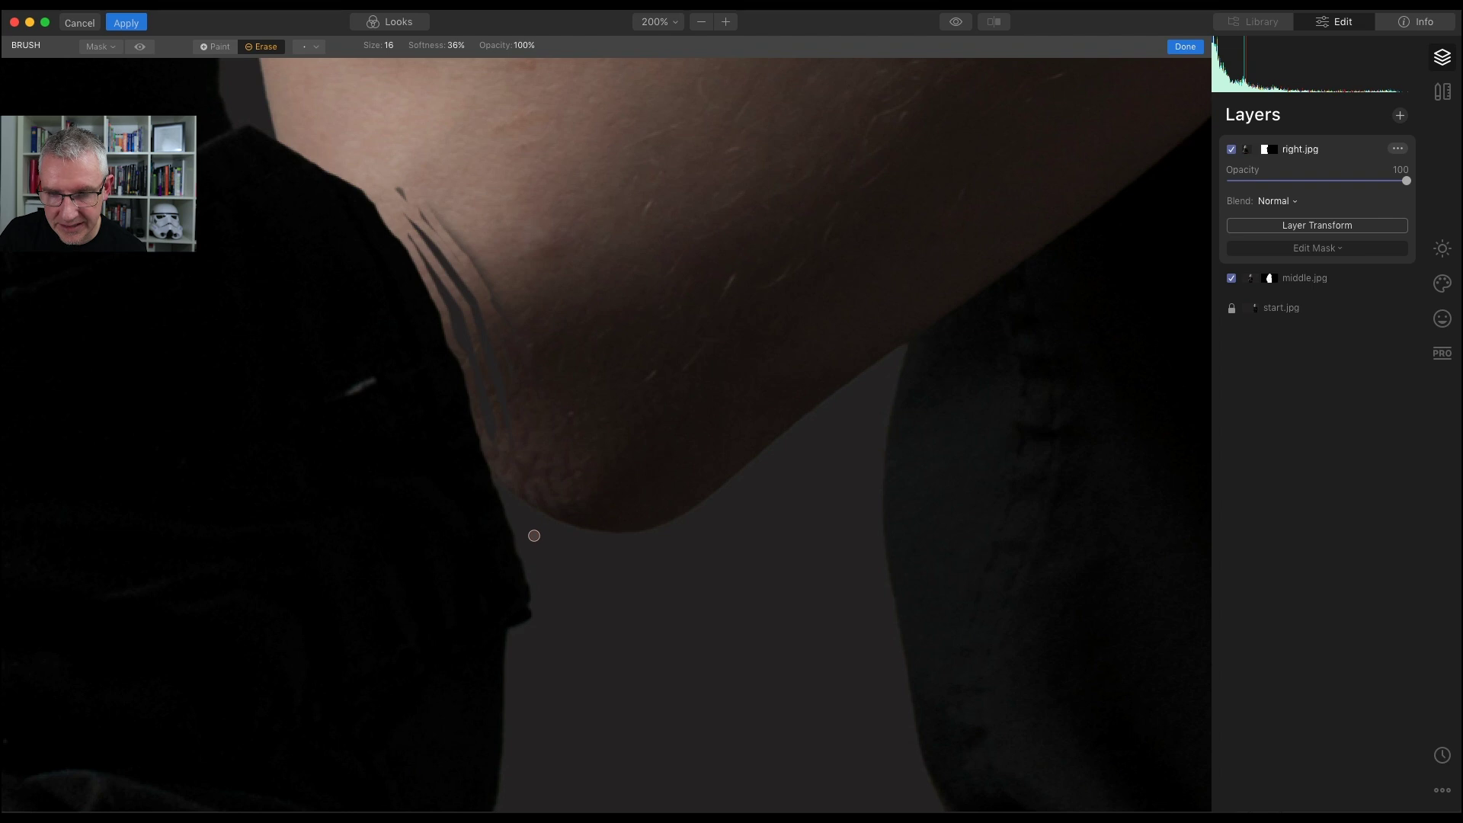
mouse_move(399, 187)
left_mouse_down()
mouse_move(474, 261)
mouse_move(424, 214)
left_mouse_up()
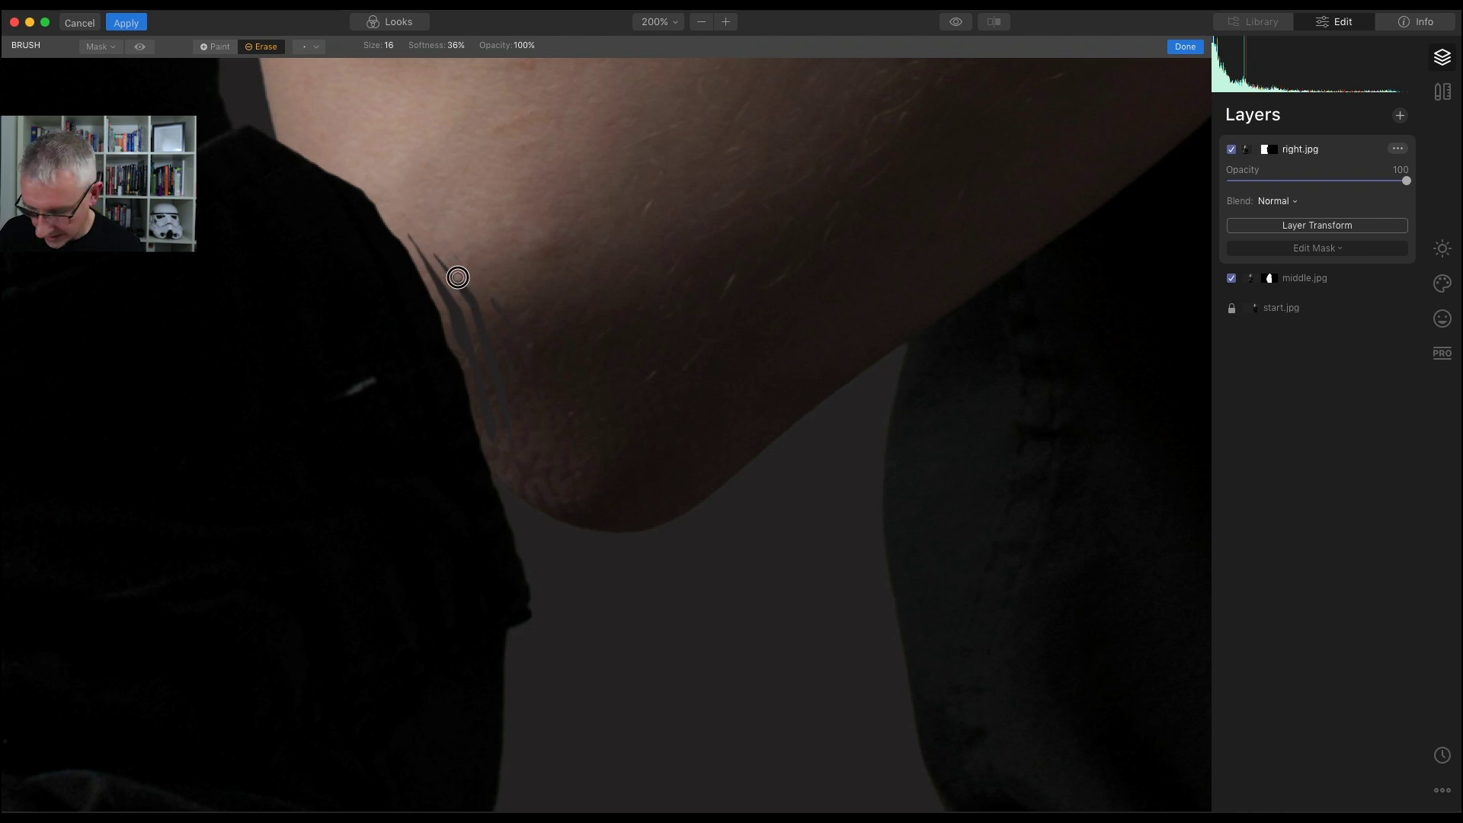
key("bracketright")
key("bracketright")
key("bracketright")
key("bracketright")
key("bracketright")
key("bracketright")
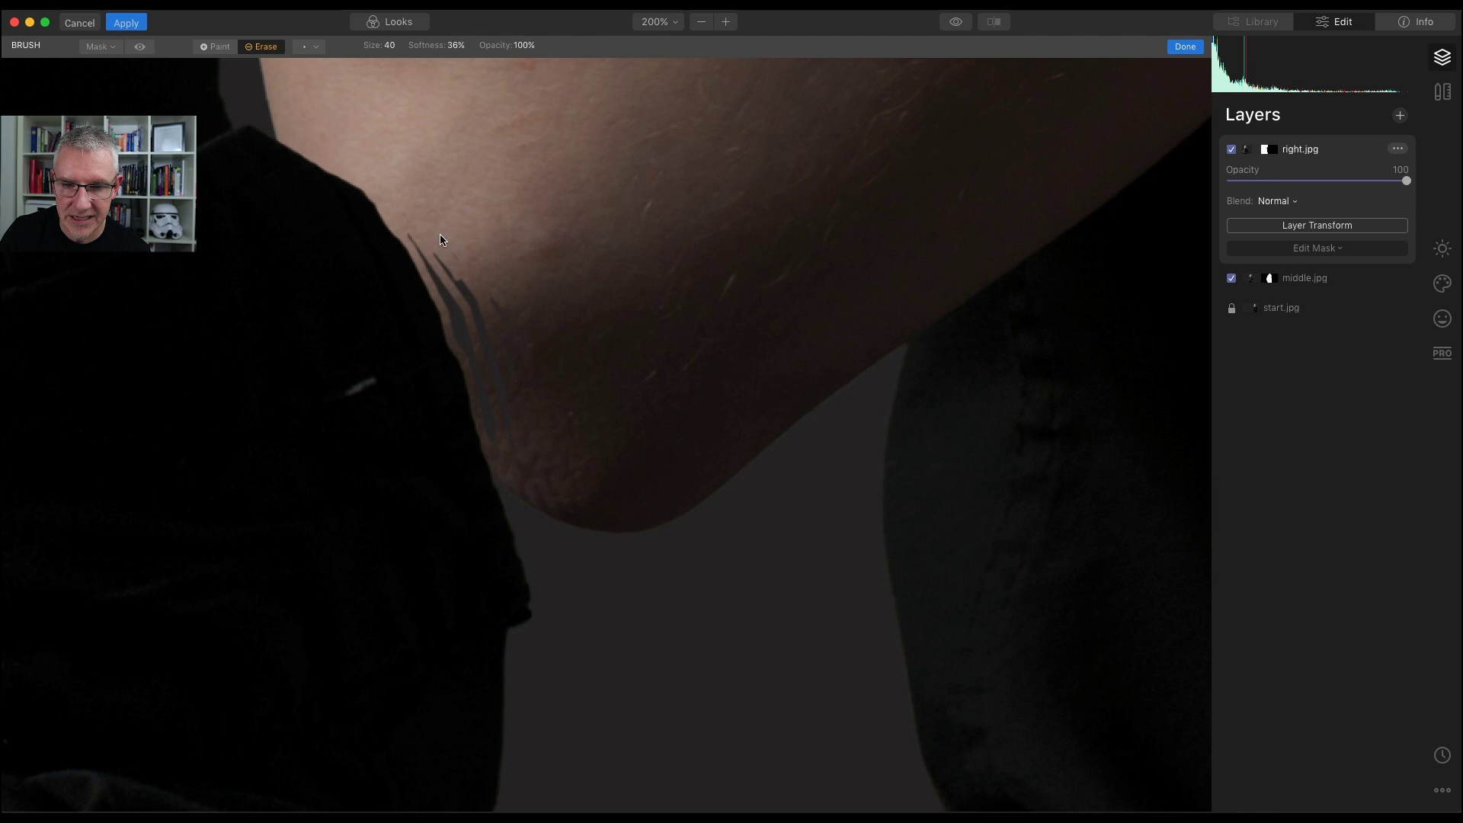
mouse_move(436, 239)
left_mouse_down()
mouse_move(510, 454)
mouse_move(452, 227)
mouse_move(526, 385)
mouse_move(479, 266)
mouse_move(512, 361)
left_mouse_up()
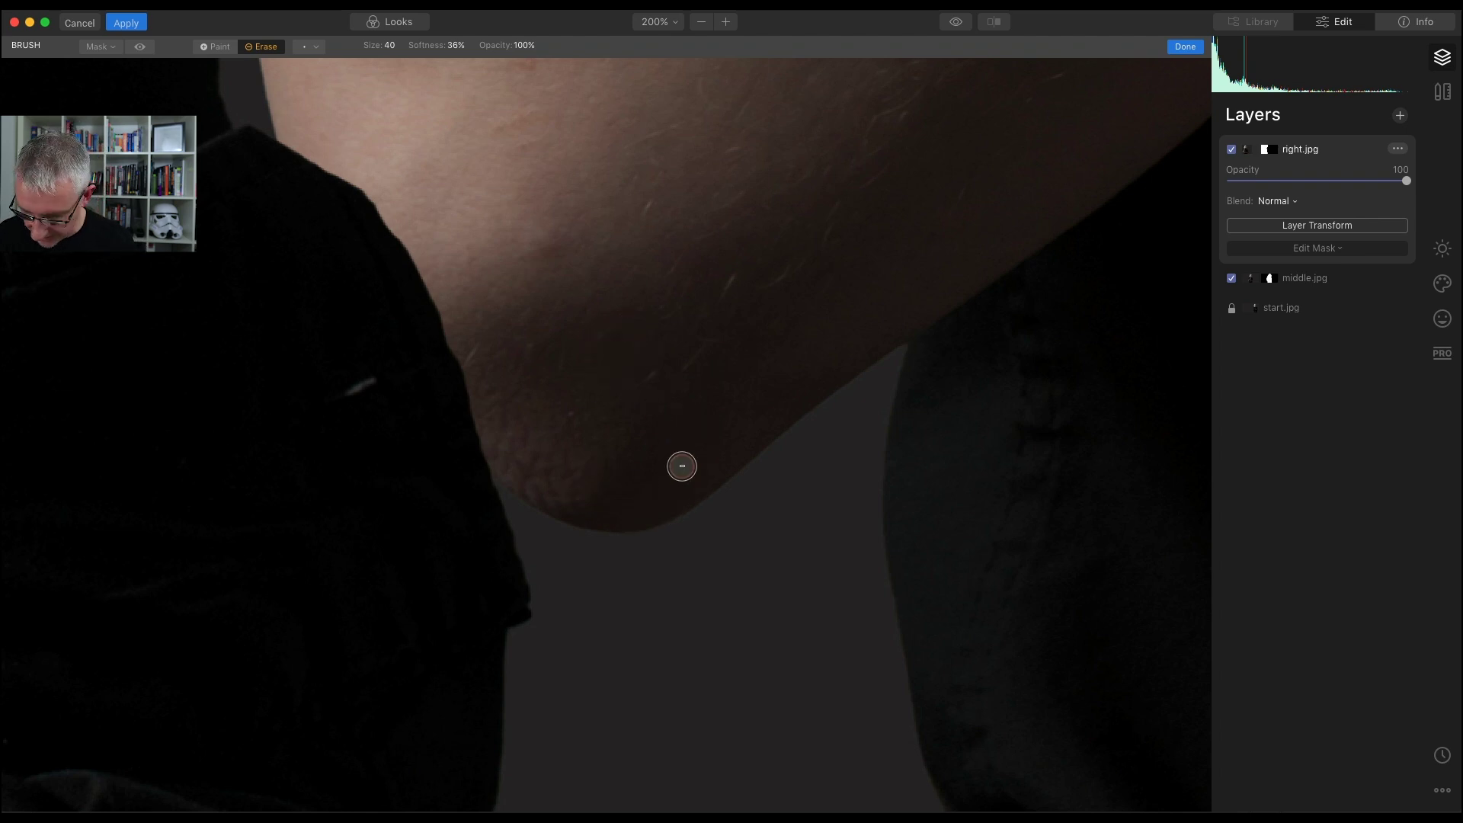
Step: Zoom to fit, finish the mask with Done, and hide the right.jpg and middle.jpg layers
key("super+0")
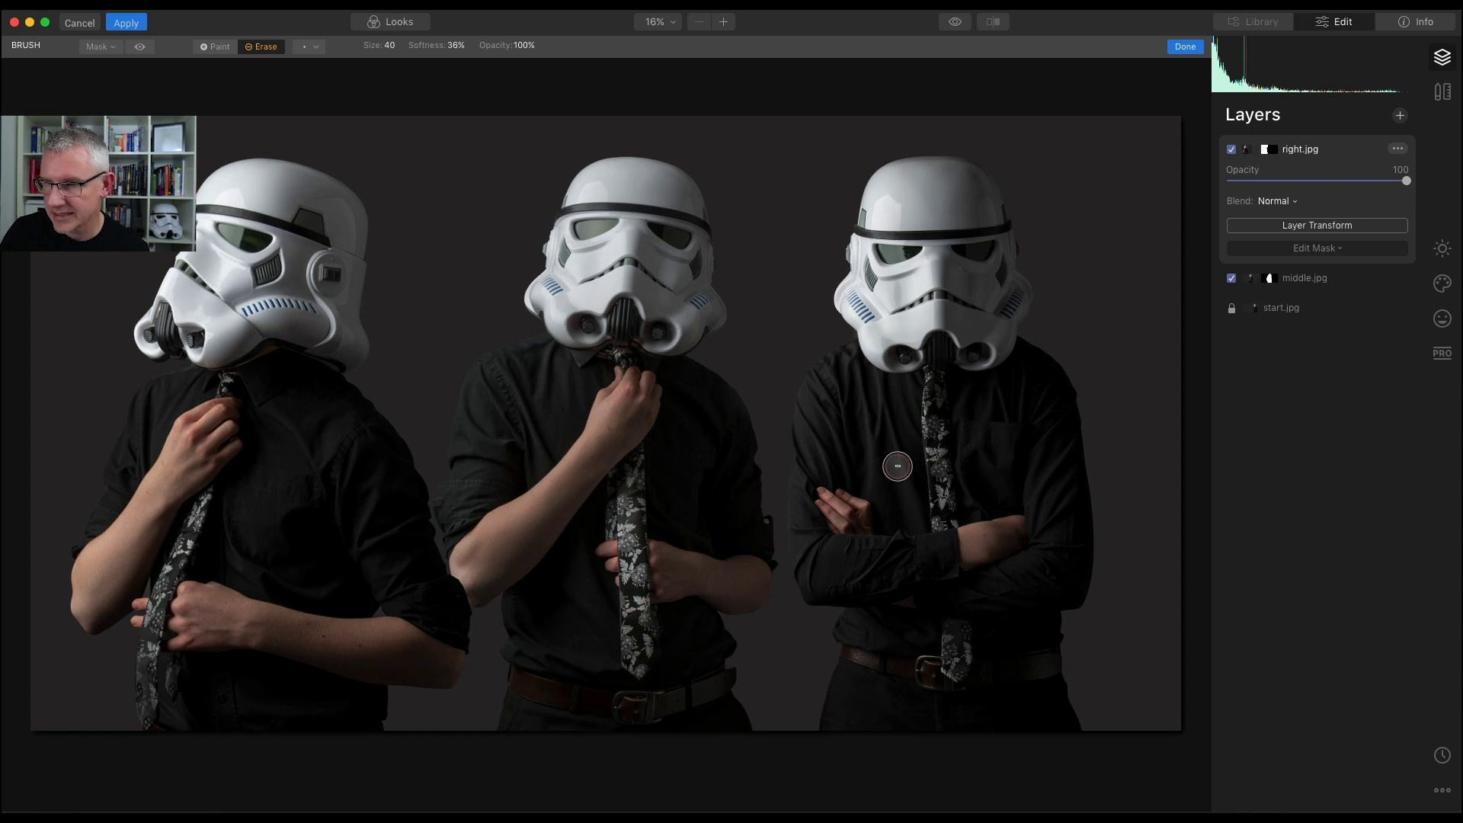
left_click(1185, 47)
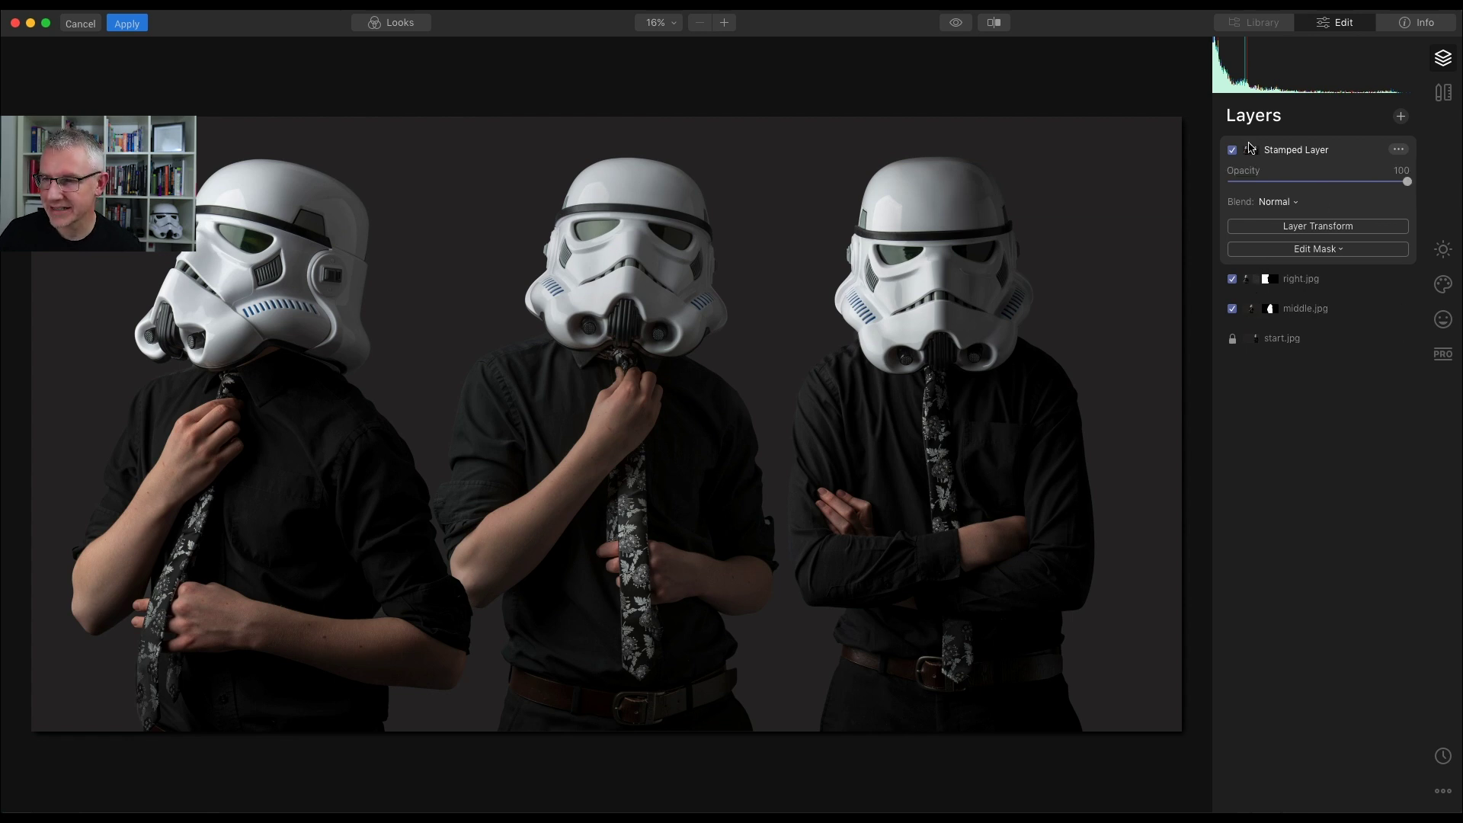
left_click(1232, 279)
left_click(1232, 308)
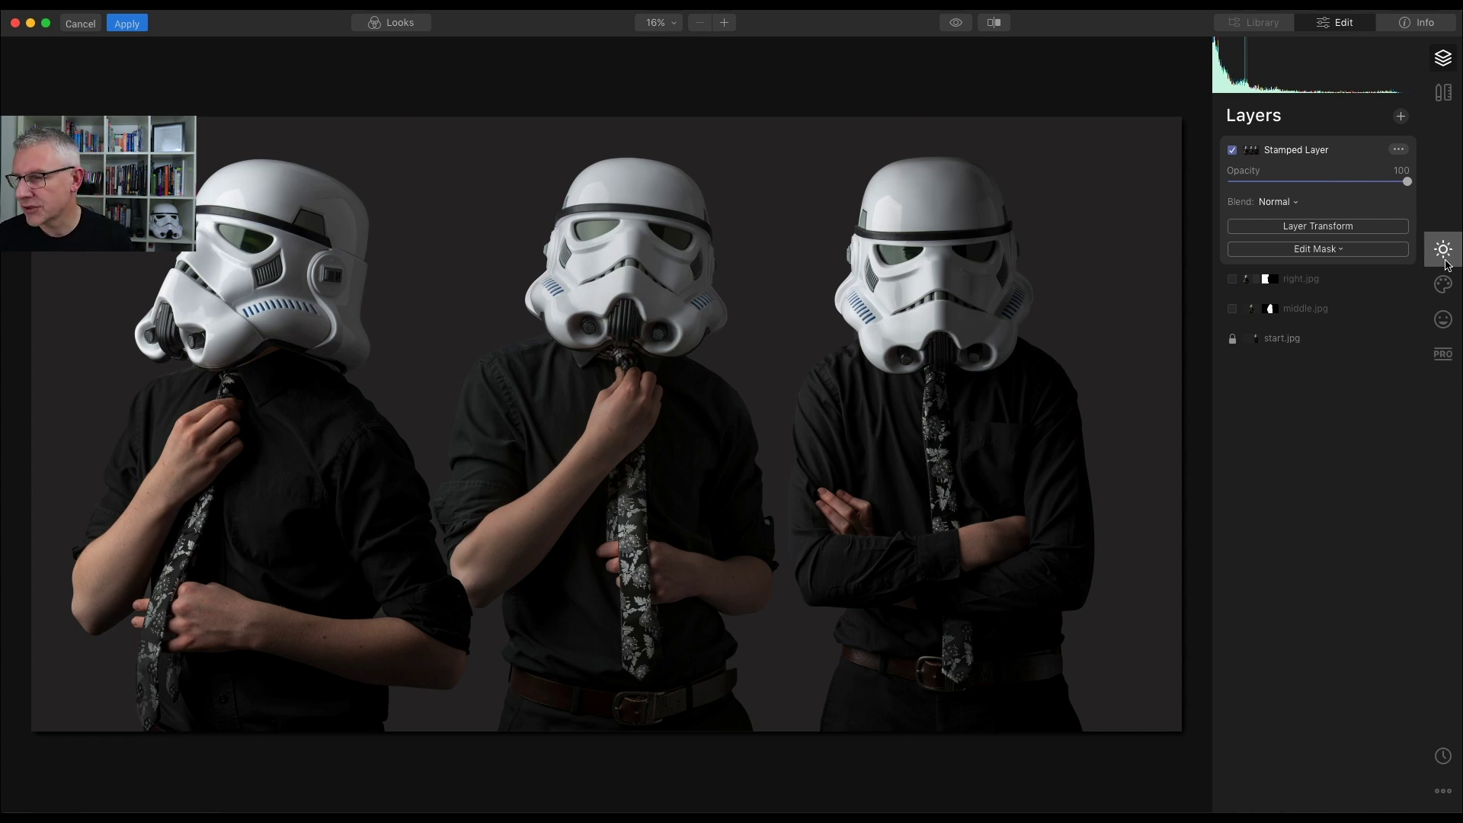
left_click(1450, 283)
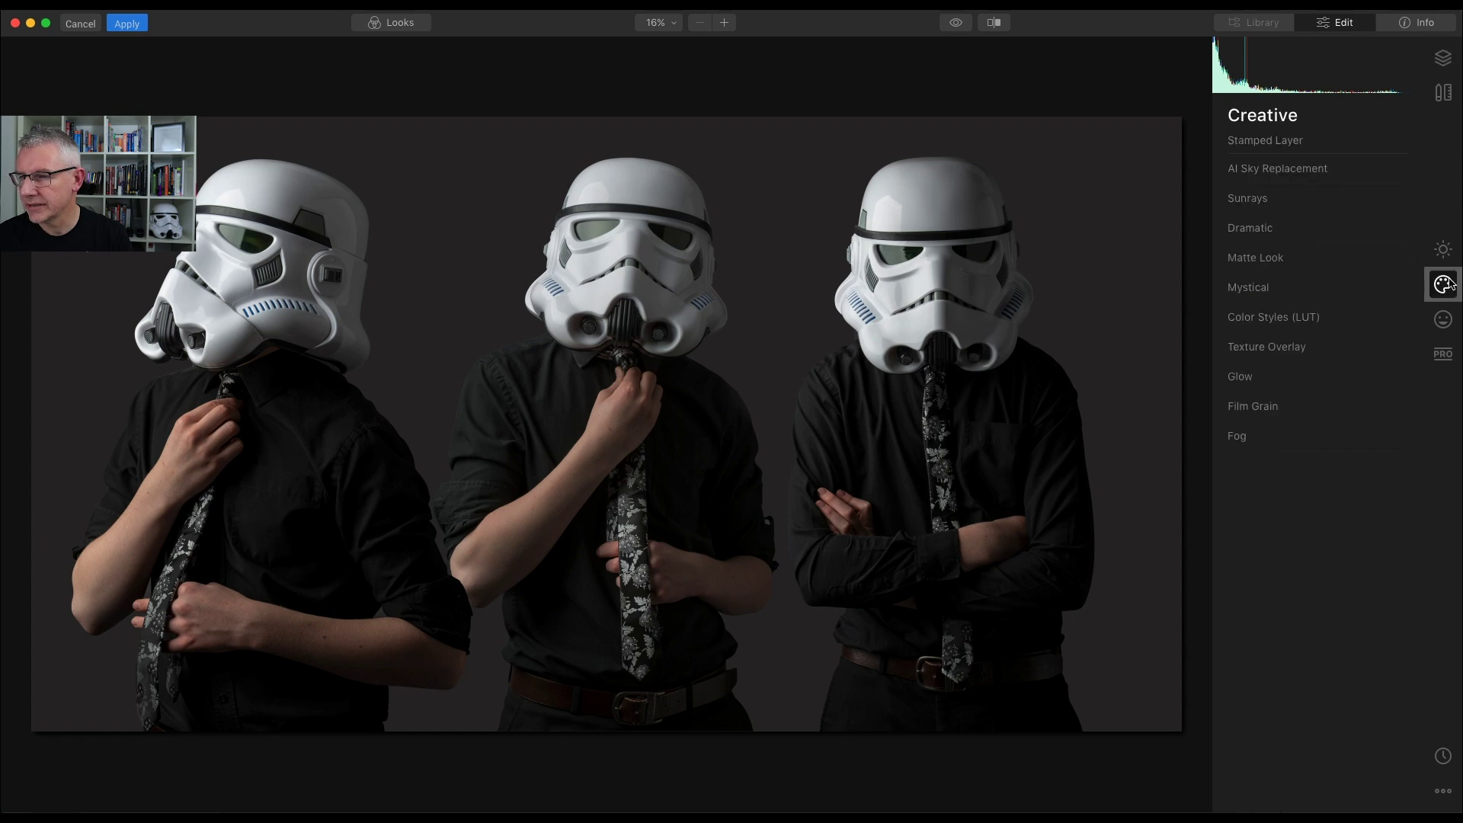
left_click(1280, 171)
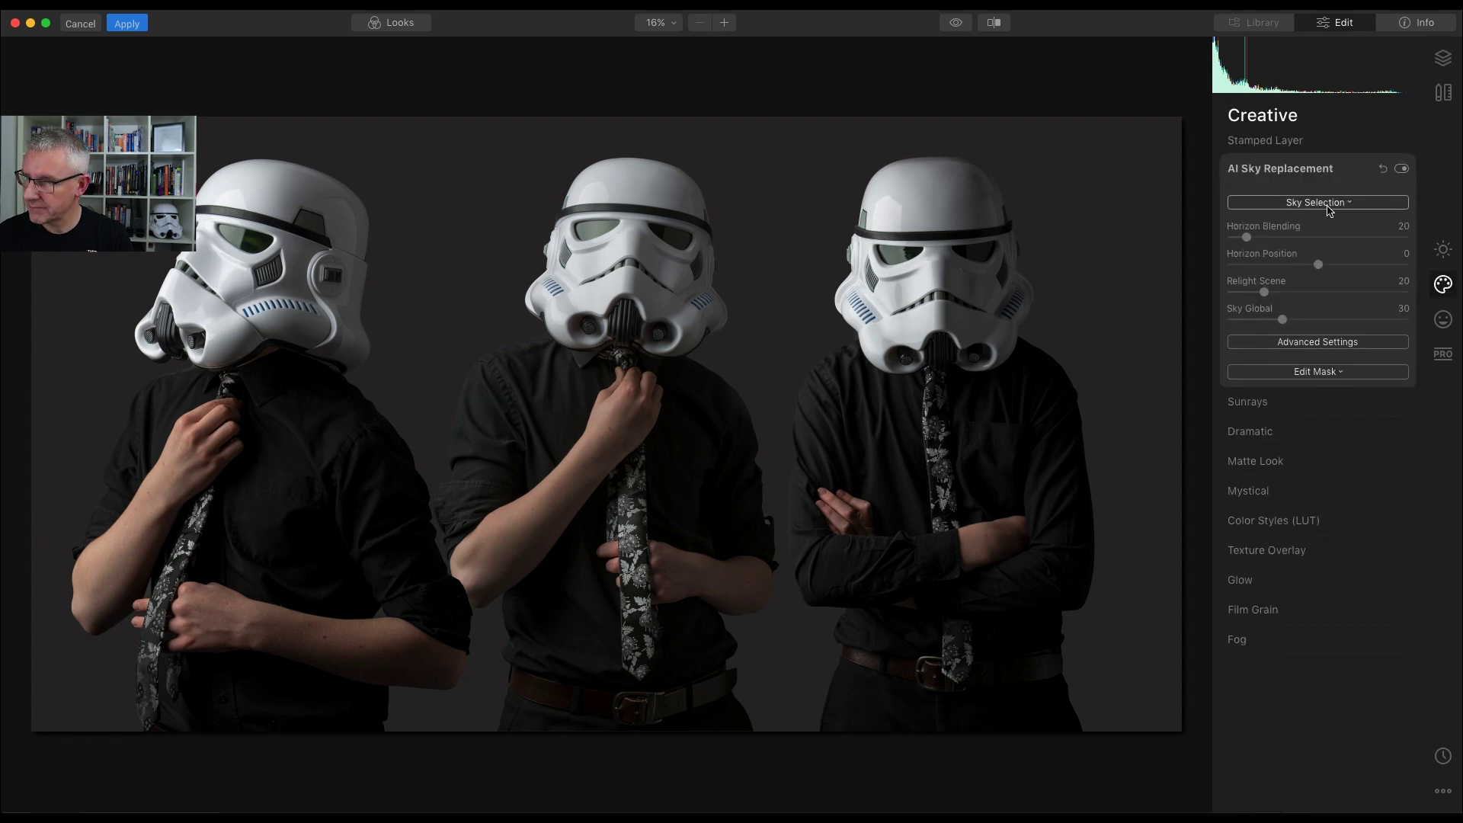
left_click(1346, 203)
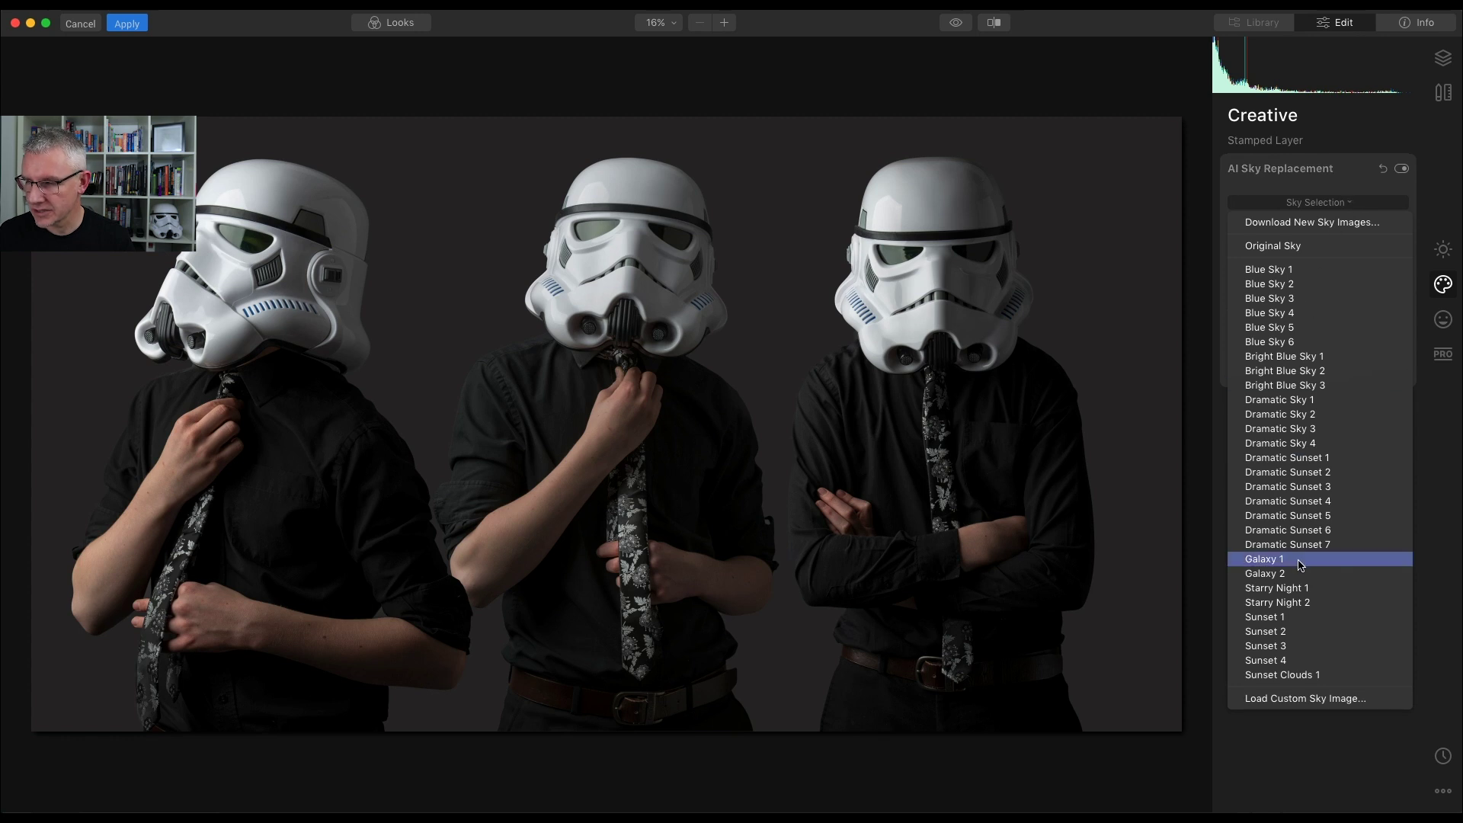
left_click(1303, 401)
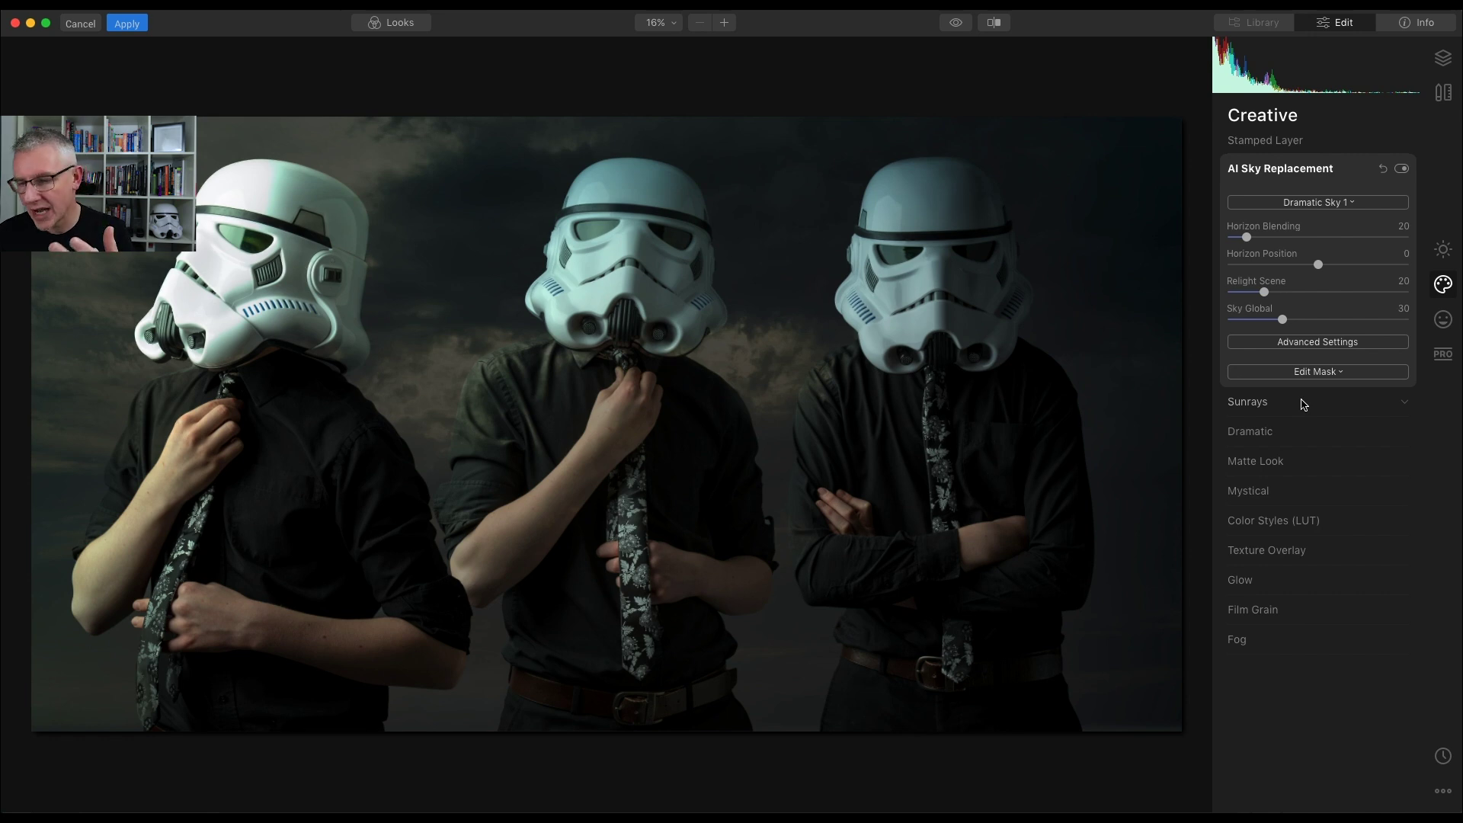
left_click_drag(1317, 264, 1227, 237)
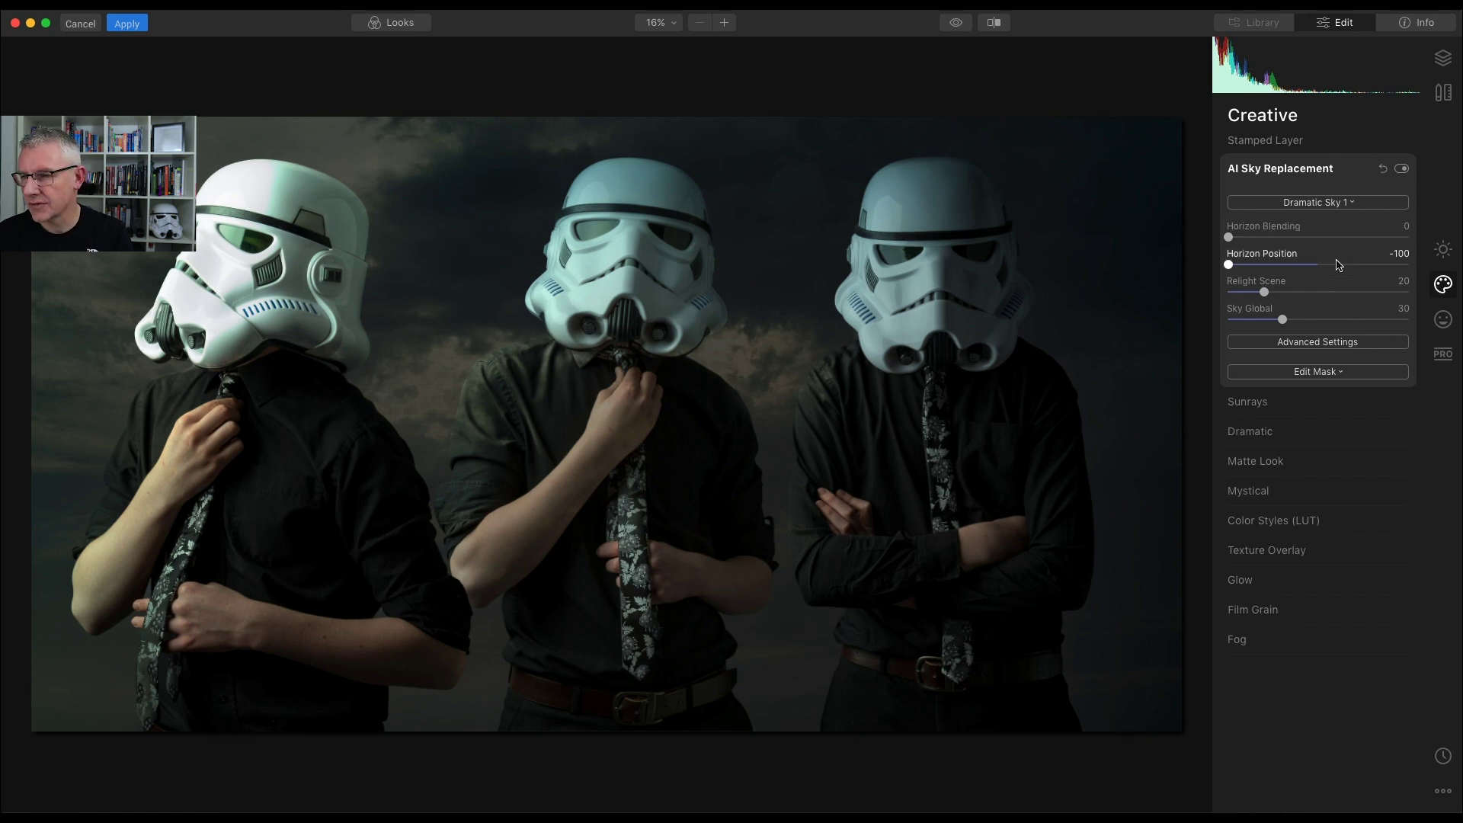
left_click(1383, 169)
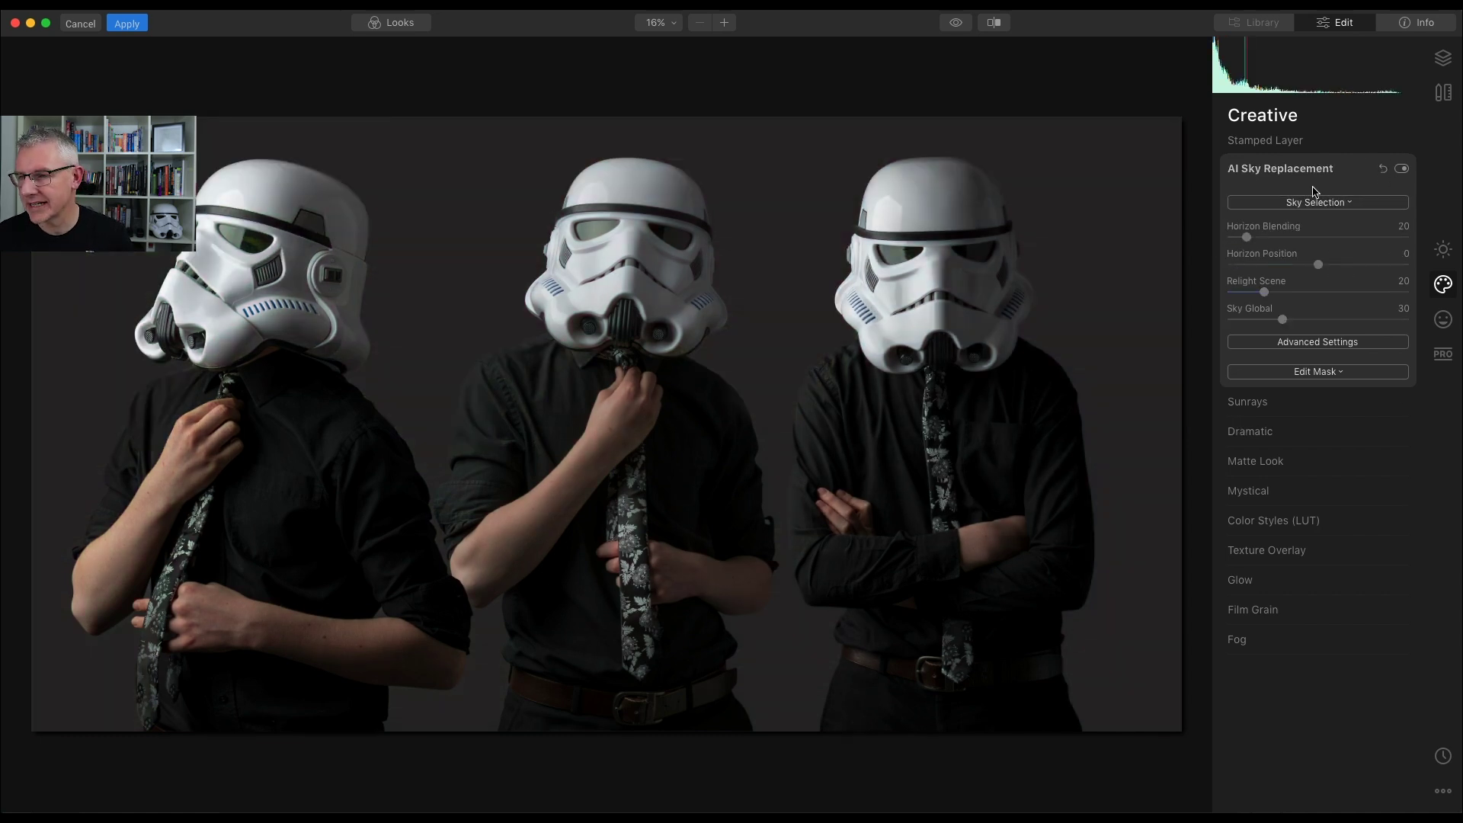
left_click(1278, 170)
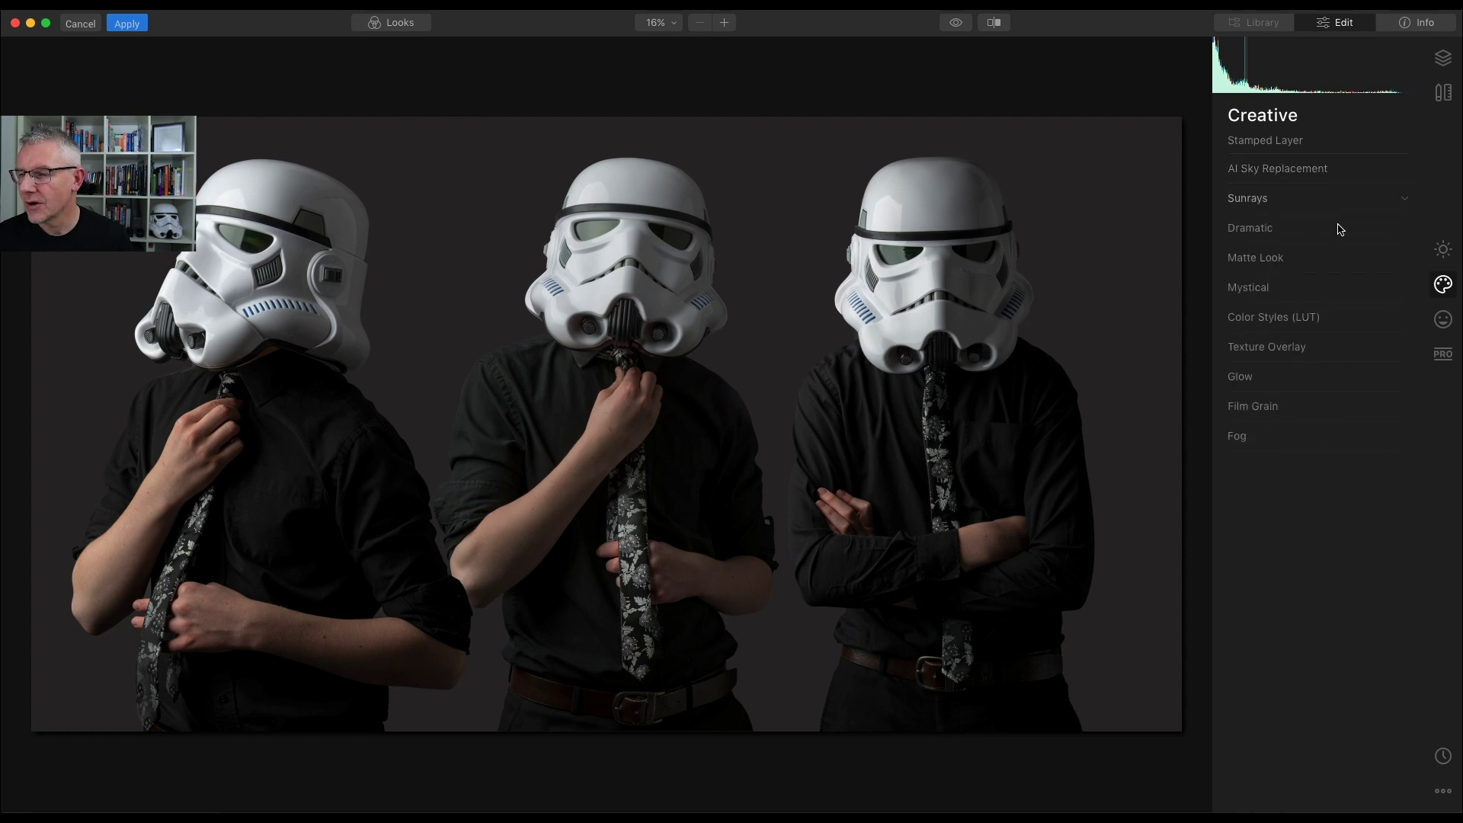
Step: In the Essentials tools, enable B&W Conversion to make the photo black and white
left_click(1443, 249)
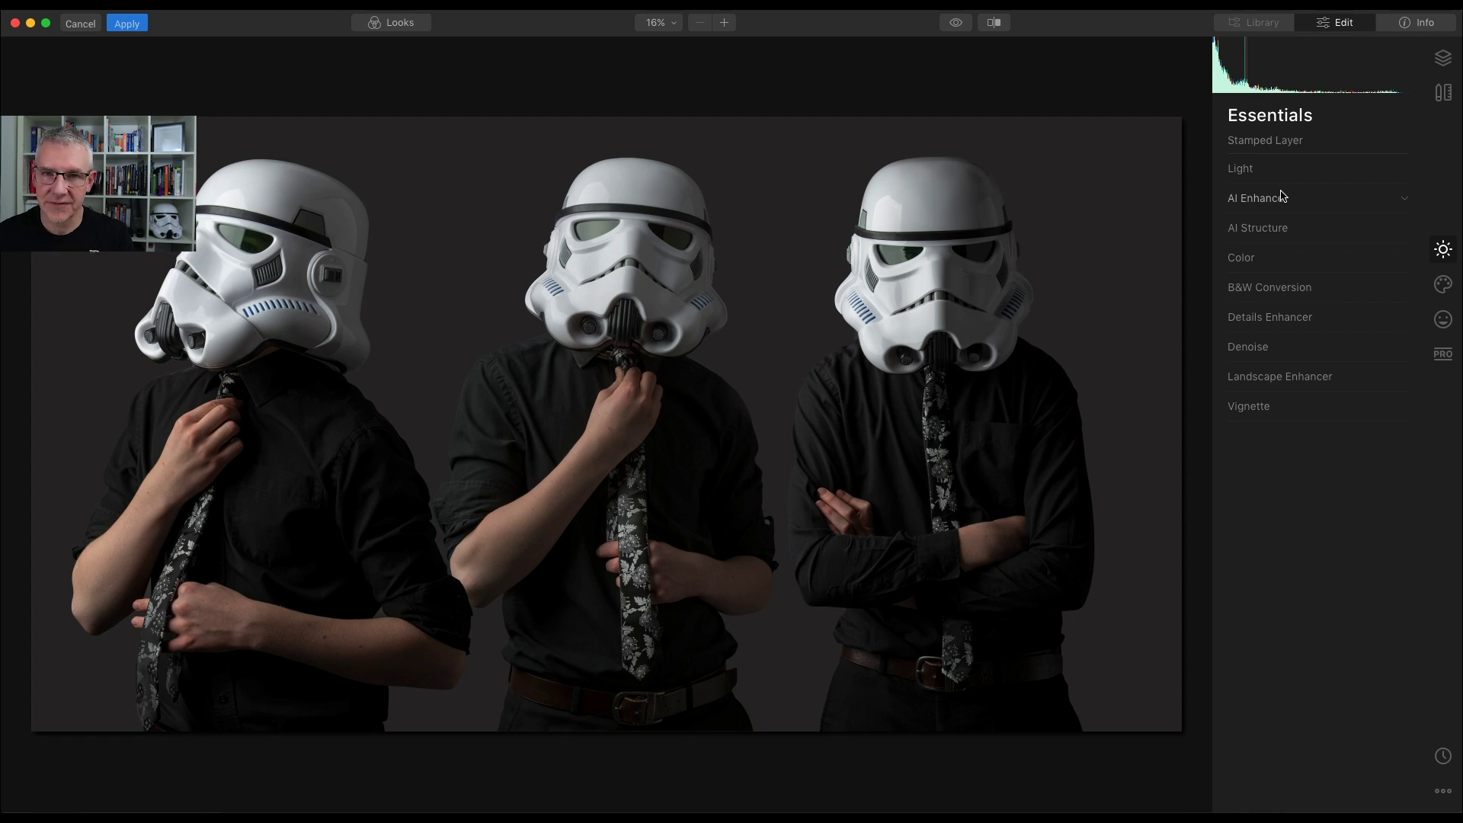
left_click(1242, 168)
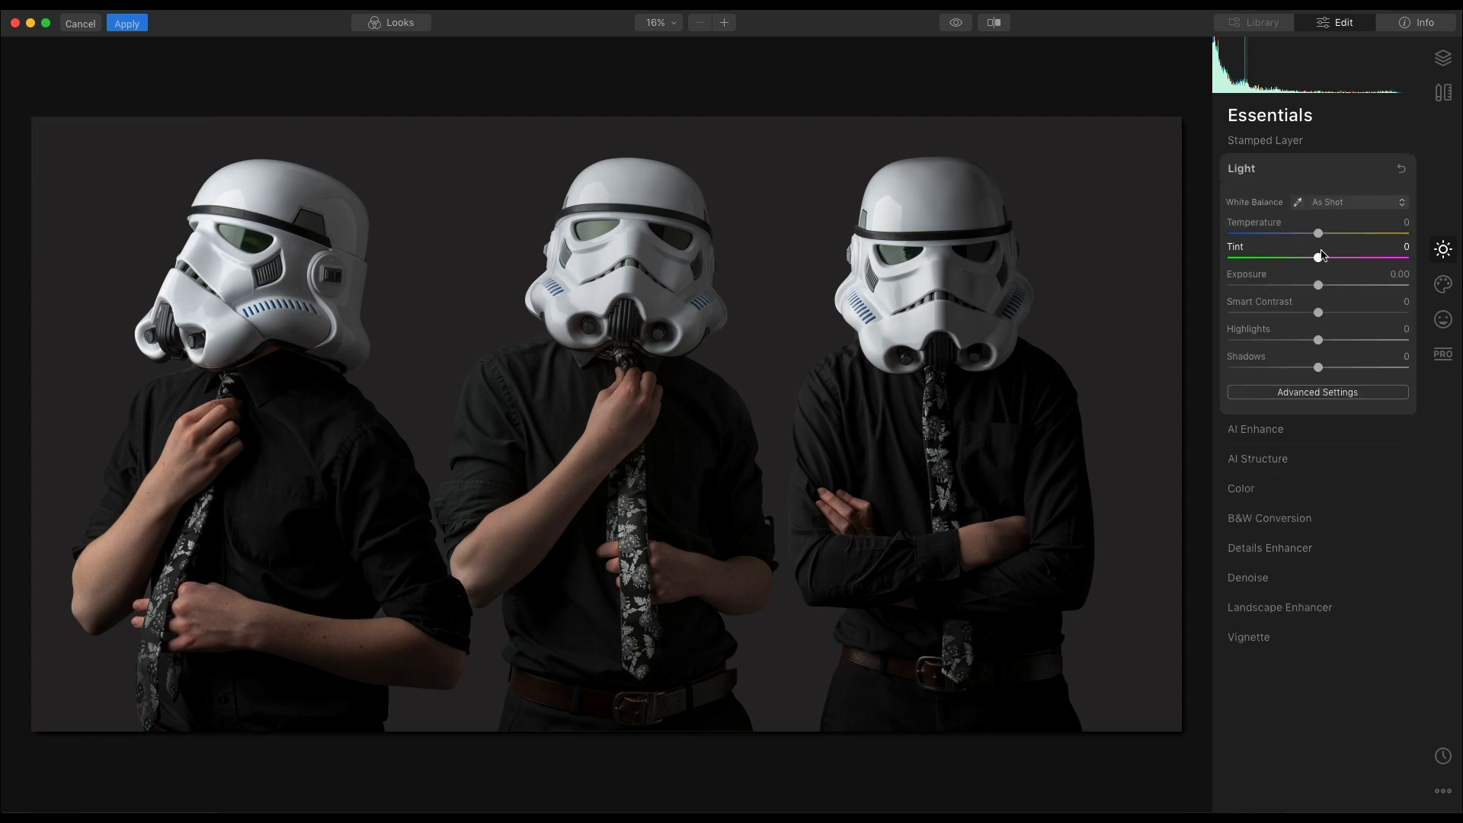
left_click(1257, 459)
left_click(1328, 262)
left_click(1250, 198)
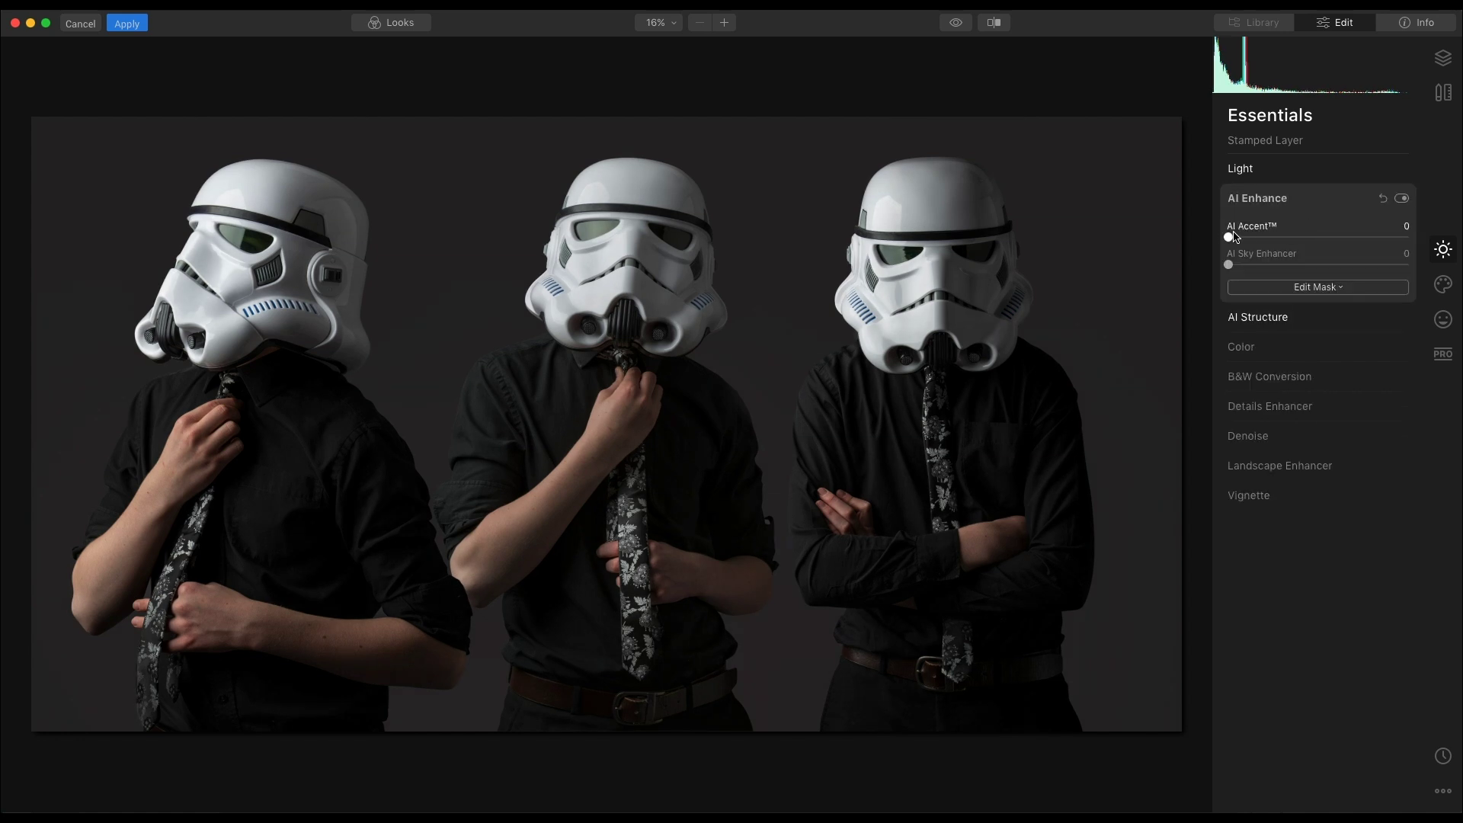
left_click(1250, 198)
left_click(1267, 317)
left_click(1325, 288)
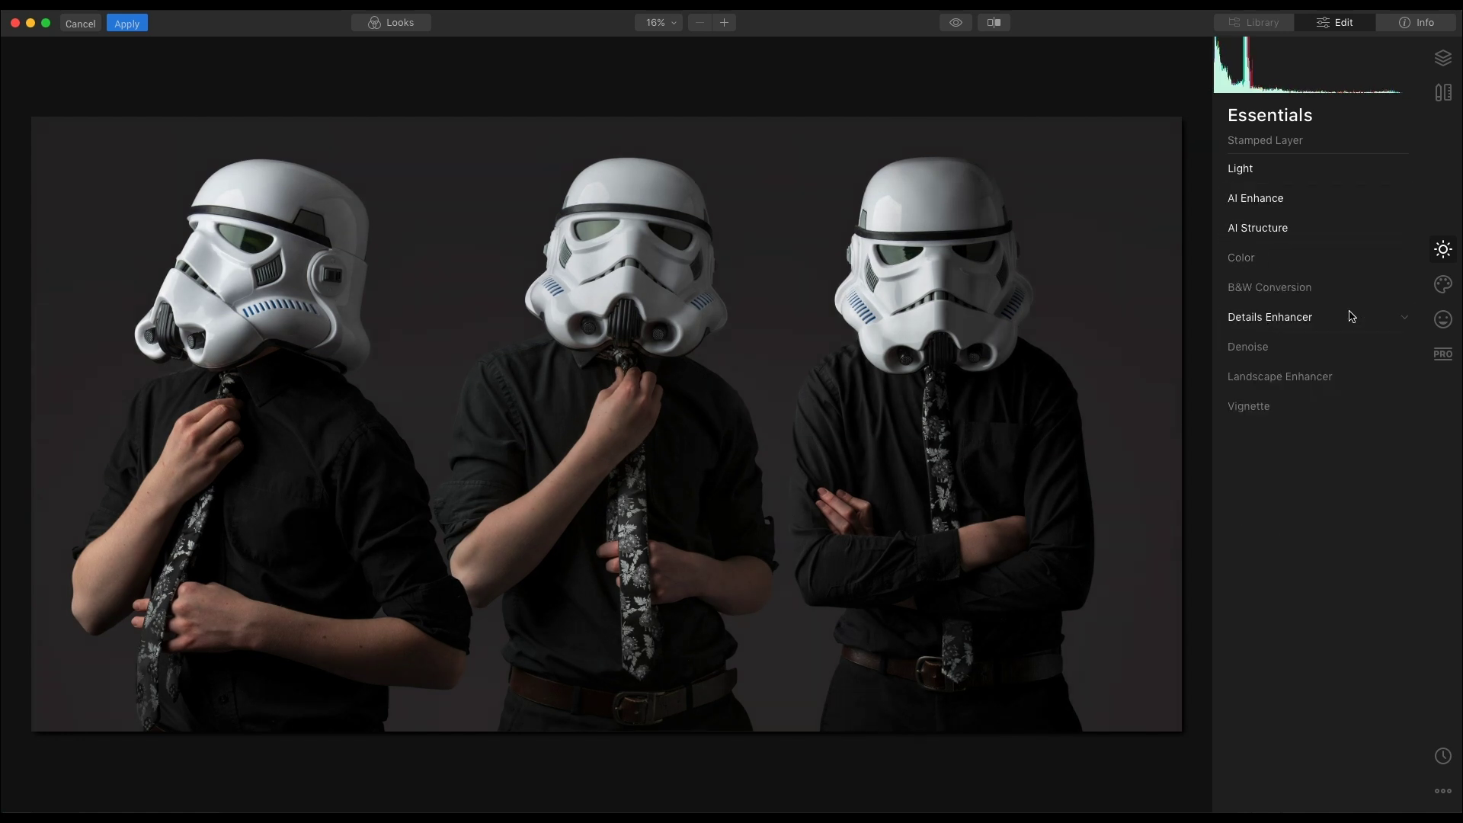
left_click(1322, 316)
left_click(1272, 287)
Step: Set the Vignette Amount to -53 and return to the Layers list
left_click(1269, 405)
left_click_drag(1319, 474, 1268, 478)
left_click(1257, 405)
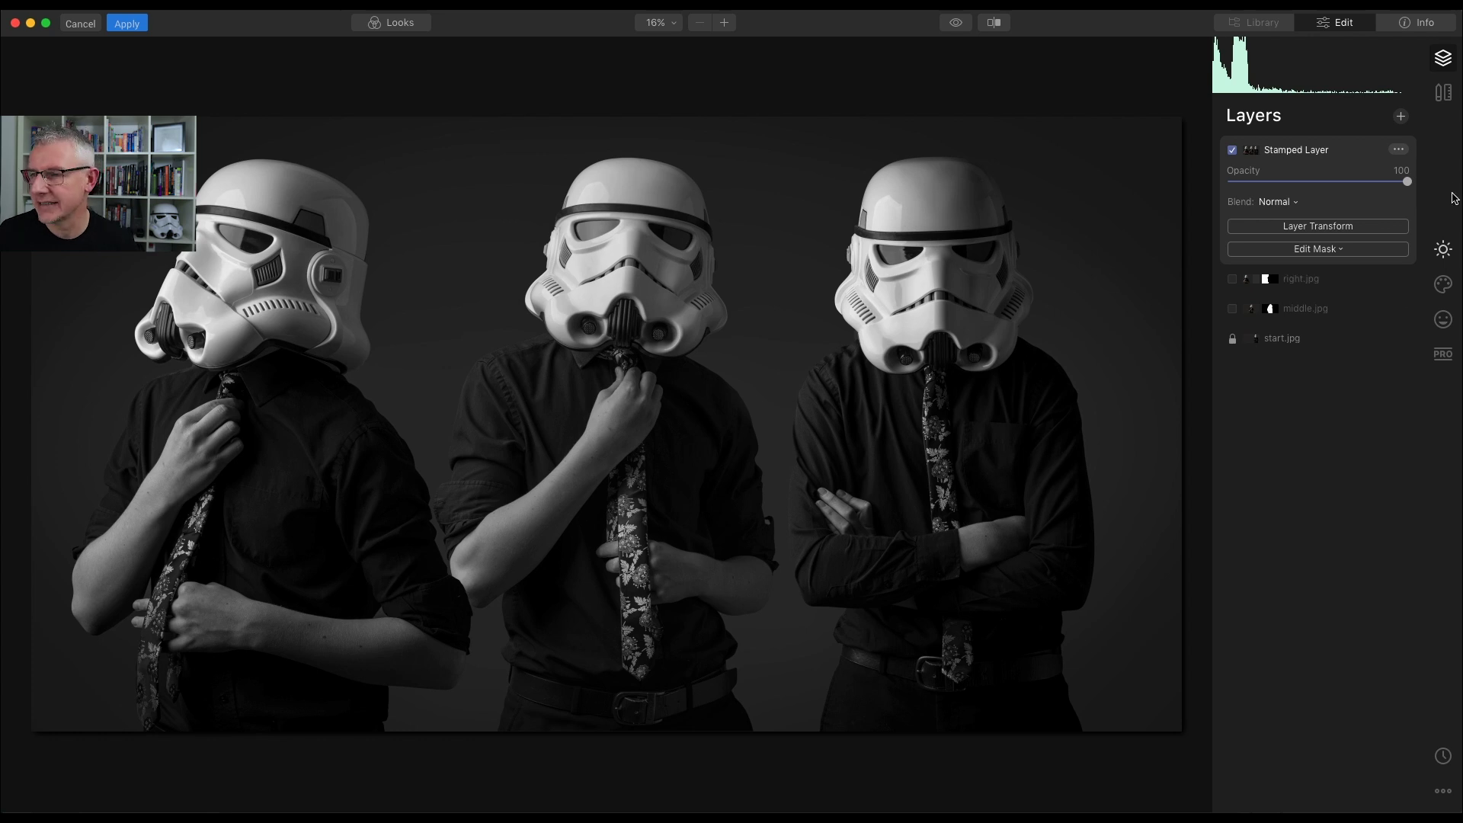
Step: Add portrait back.jpg as a new image layer
left_click(1402, 118)
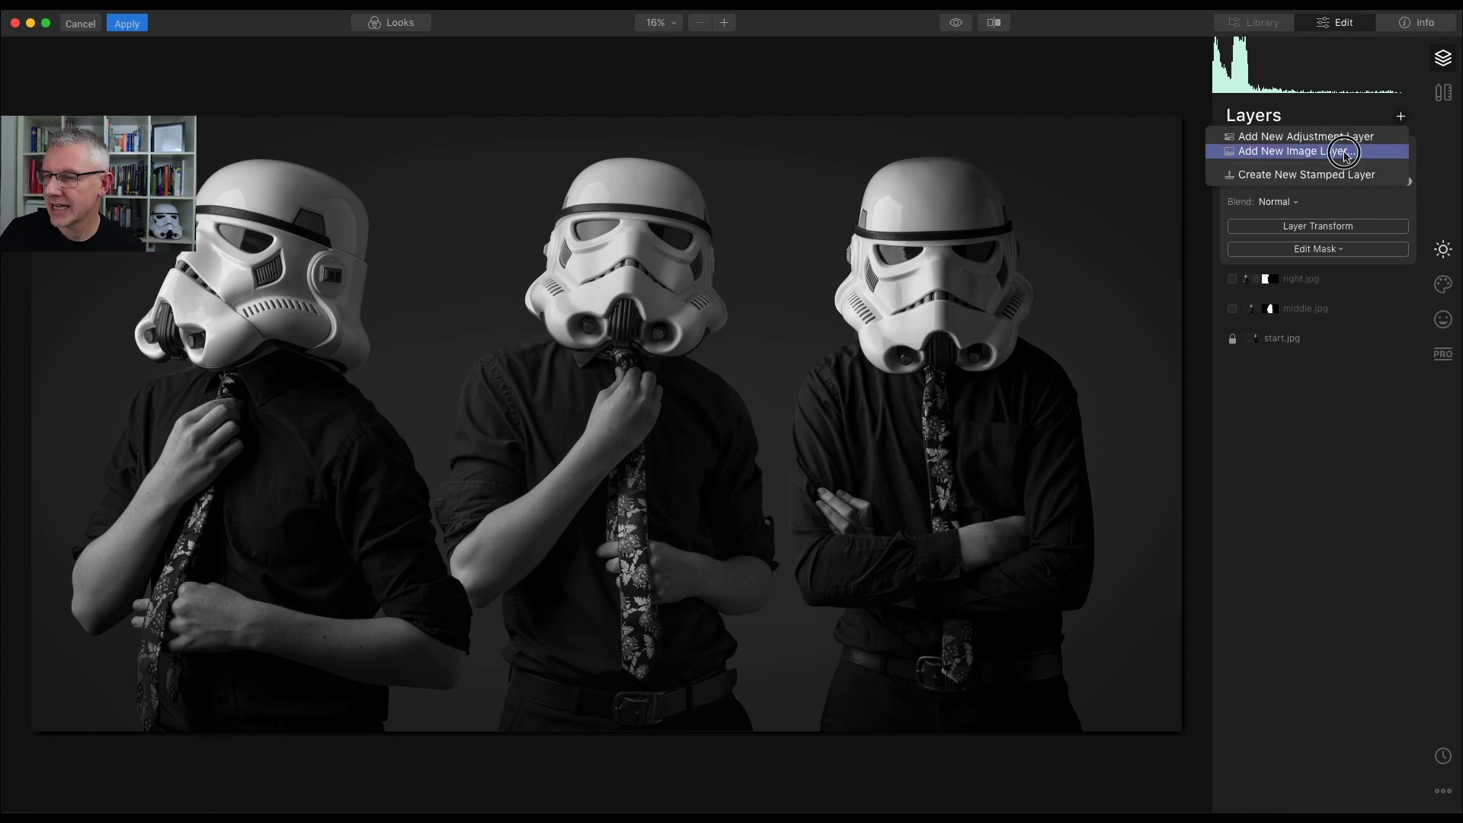
left_click(1295, 151)
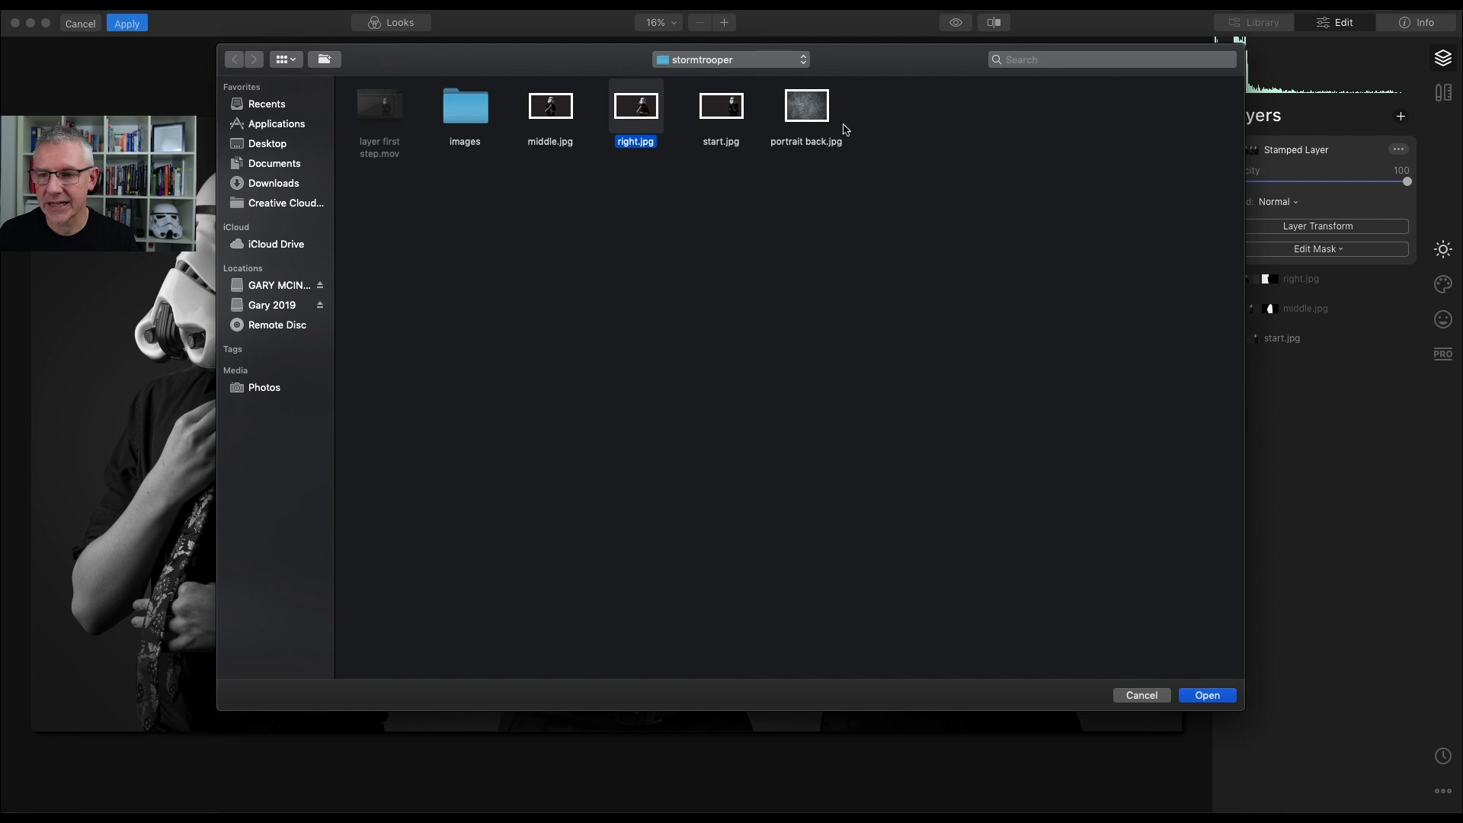
left_click(806, 108)
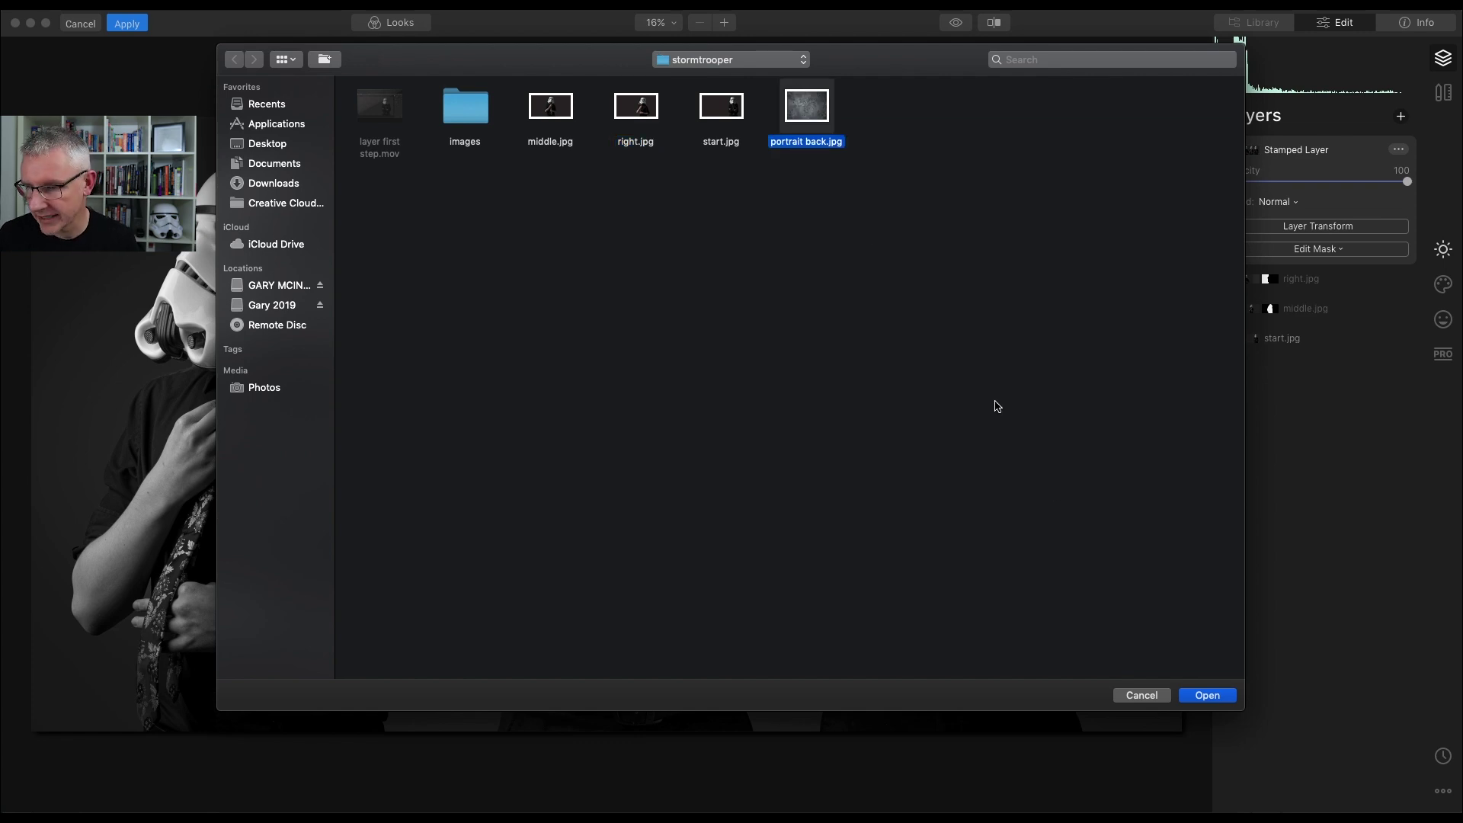
left_click(1205, 694)
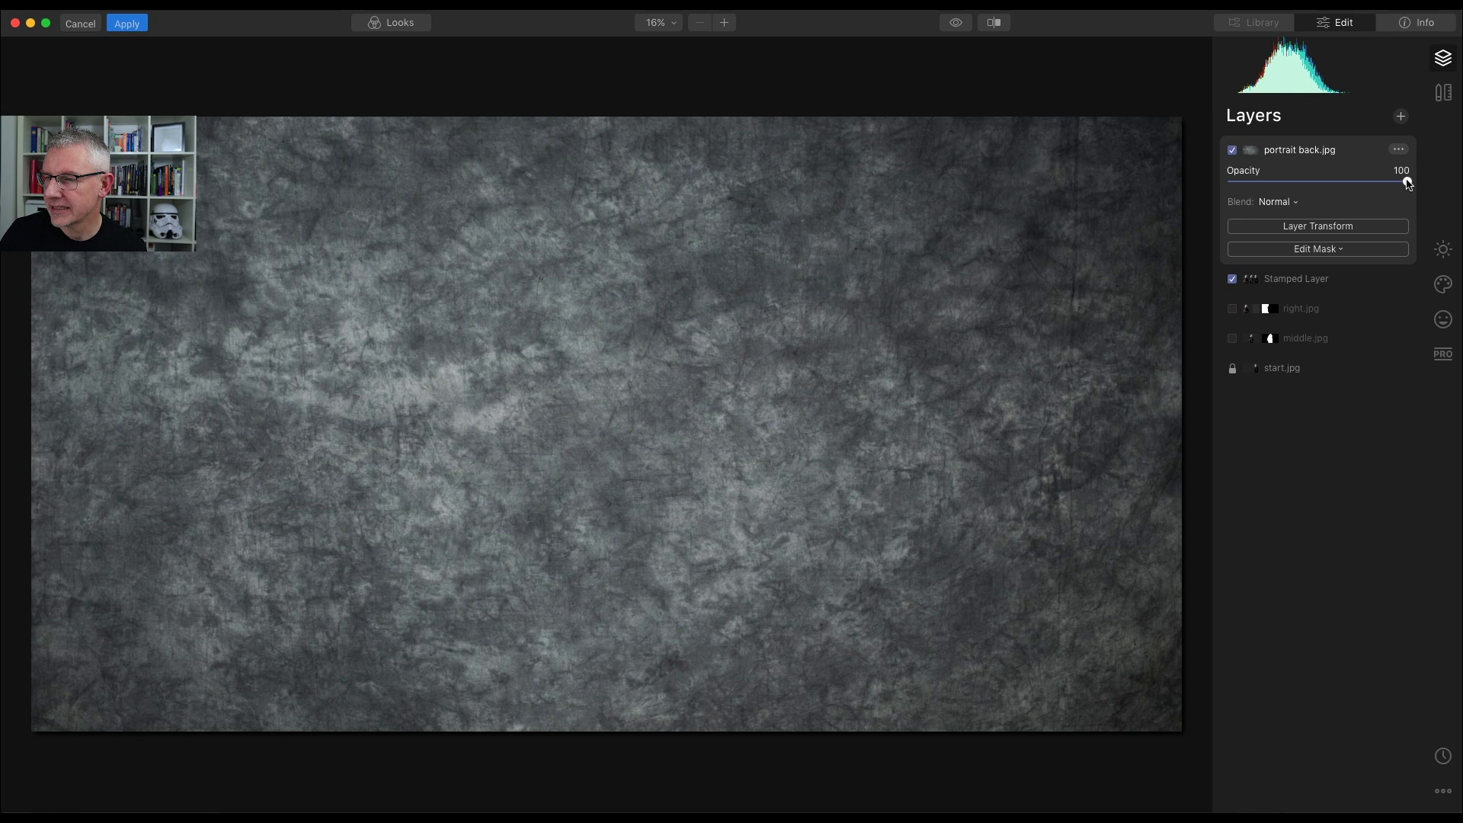
Step: Set the texture layer to 15 opacity with the Lighten blend mode
left_click_drag(1406, 181, 1257, 187)
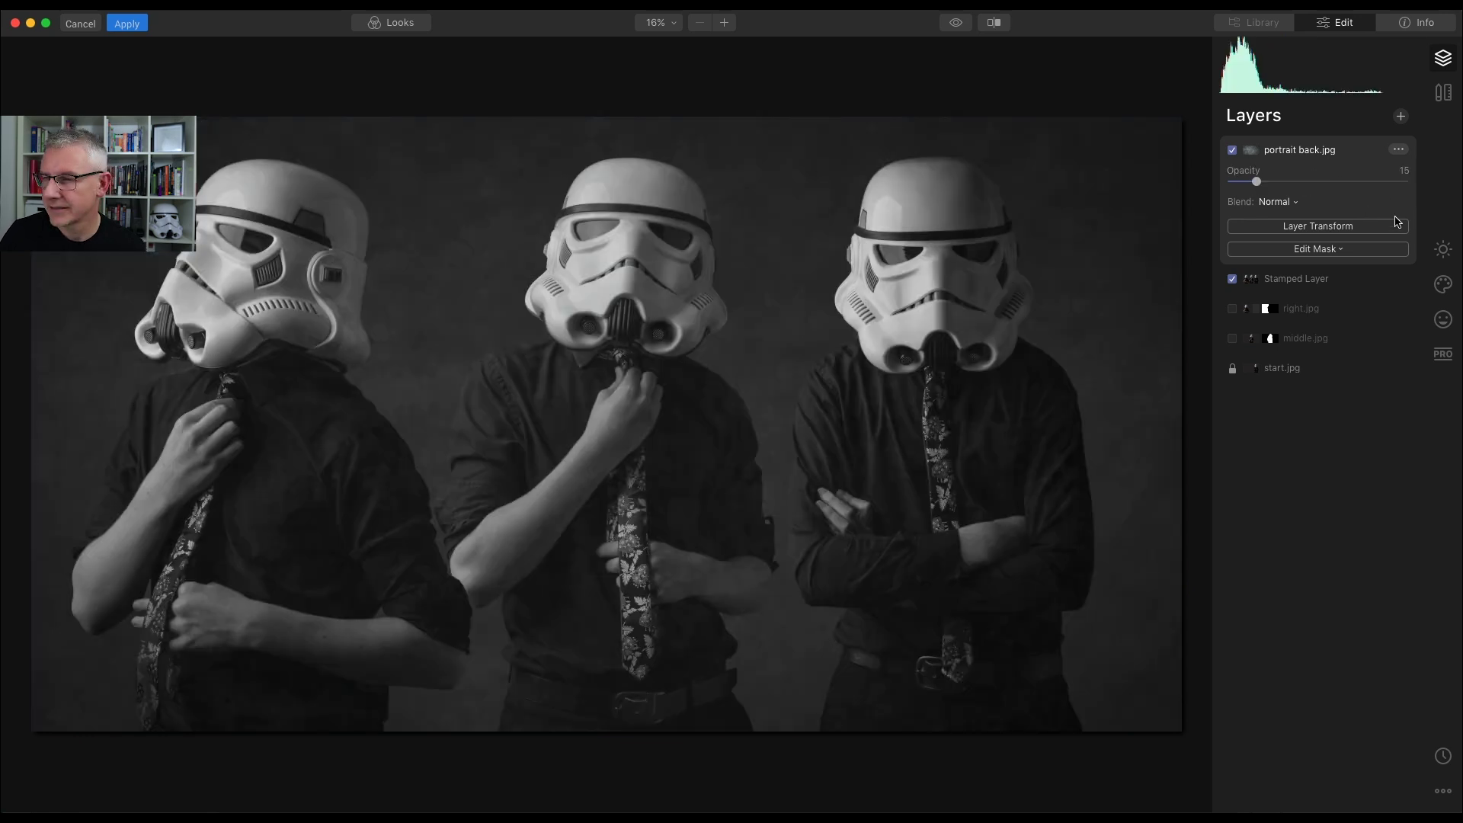
left_click(1288, 202)
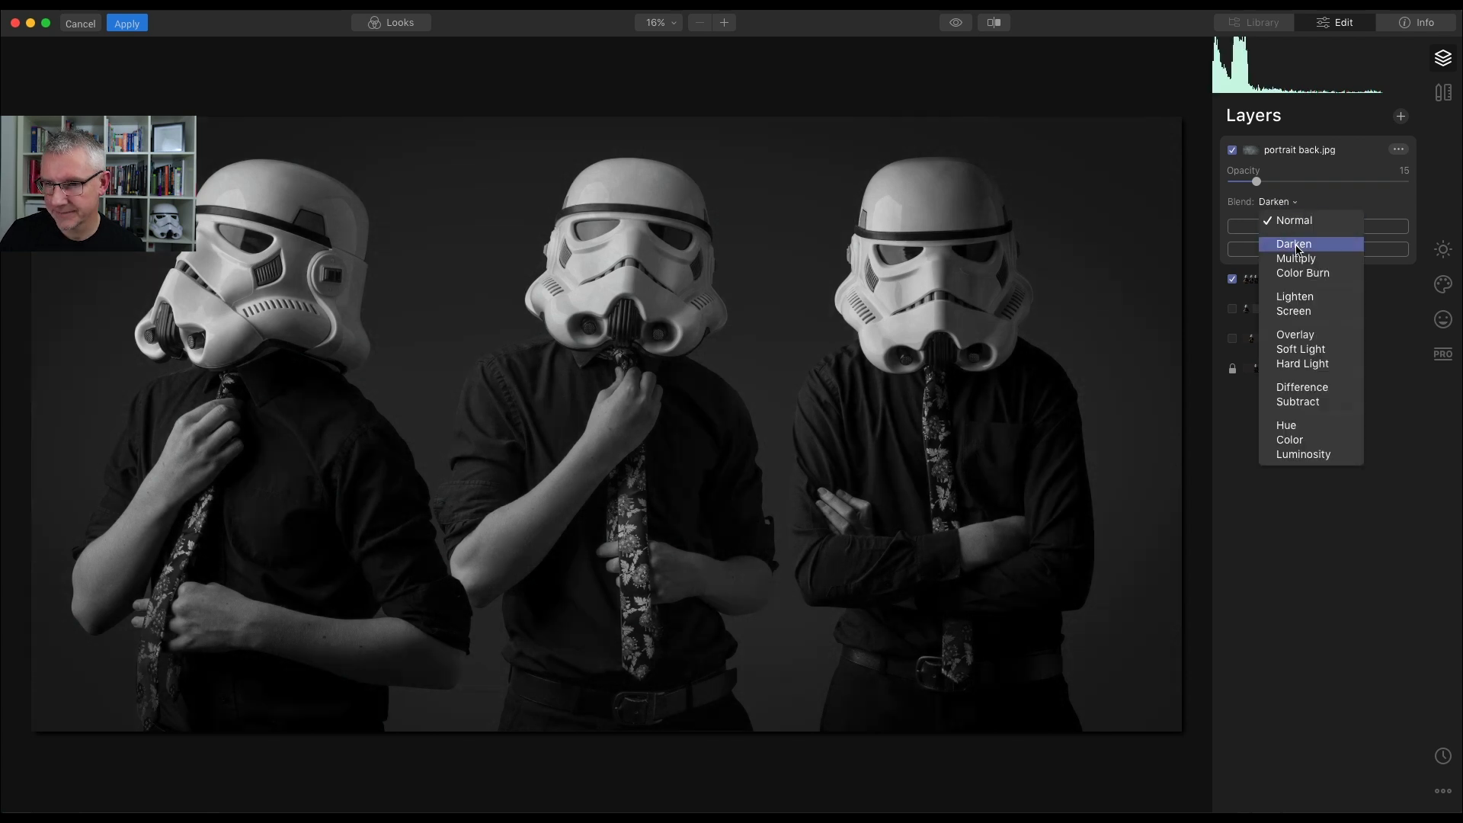
left_click(1294, 297)
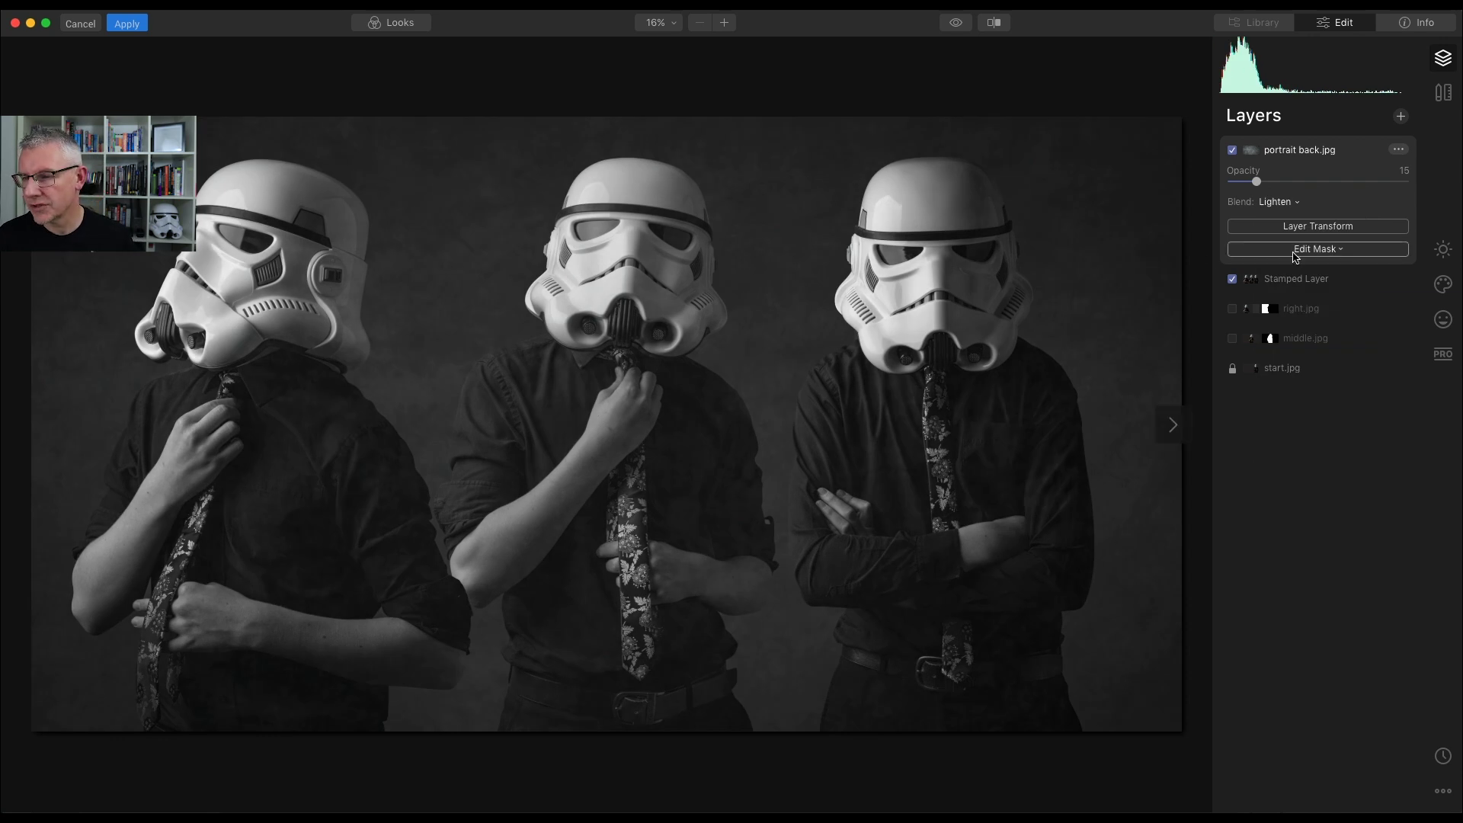
left_click(1339, 251)
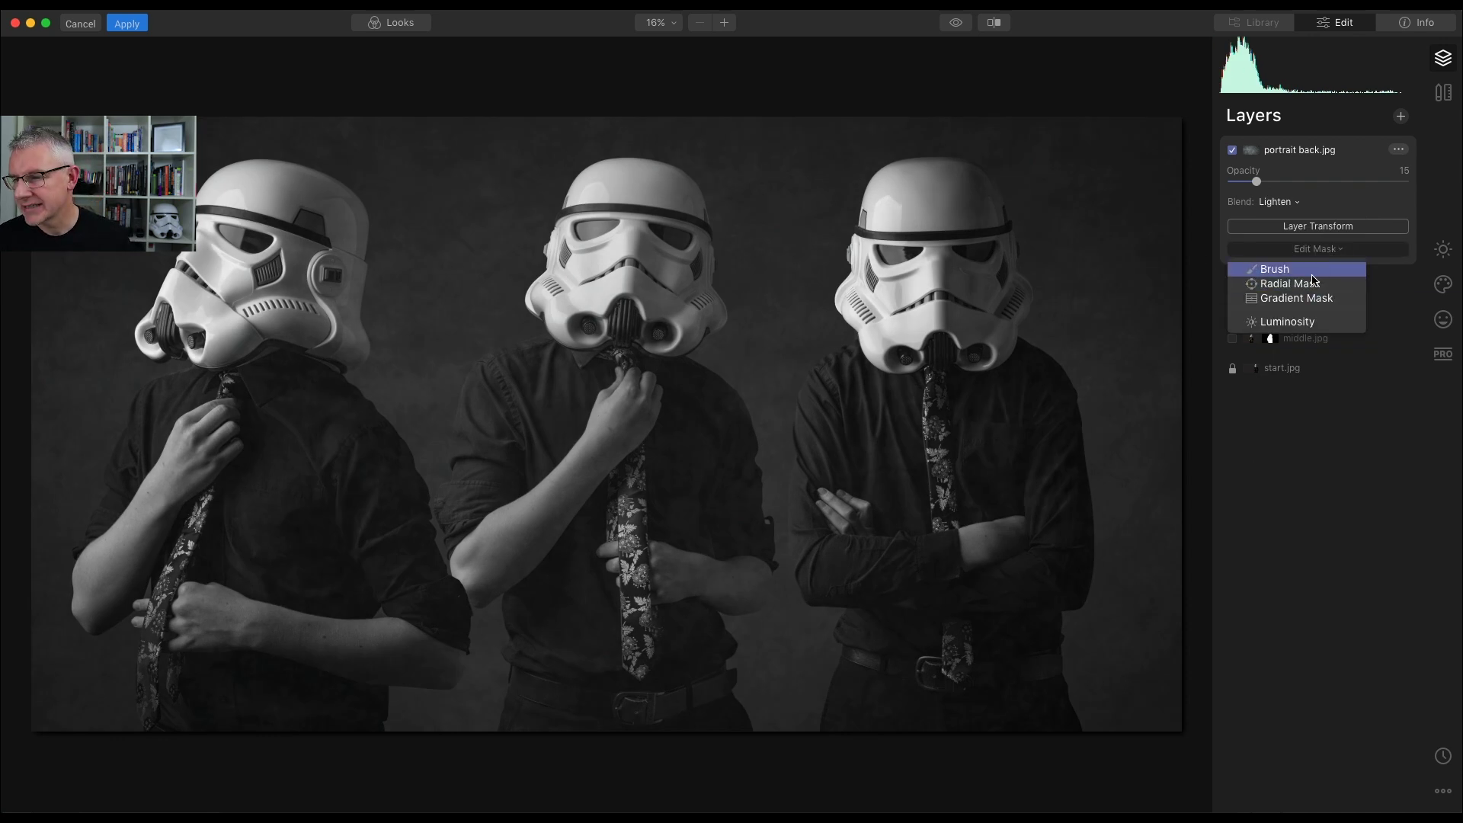
Step: Brush-erase the texture mask off the three troopers at sizes 40, 100 and 28, check the overlay, and finish
left_click(1312, 273)
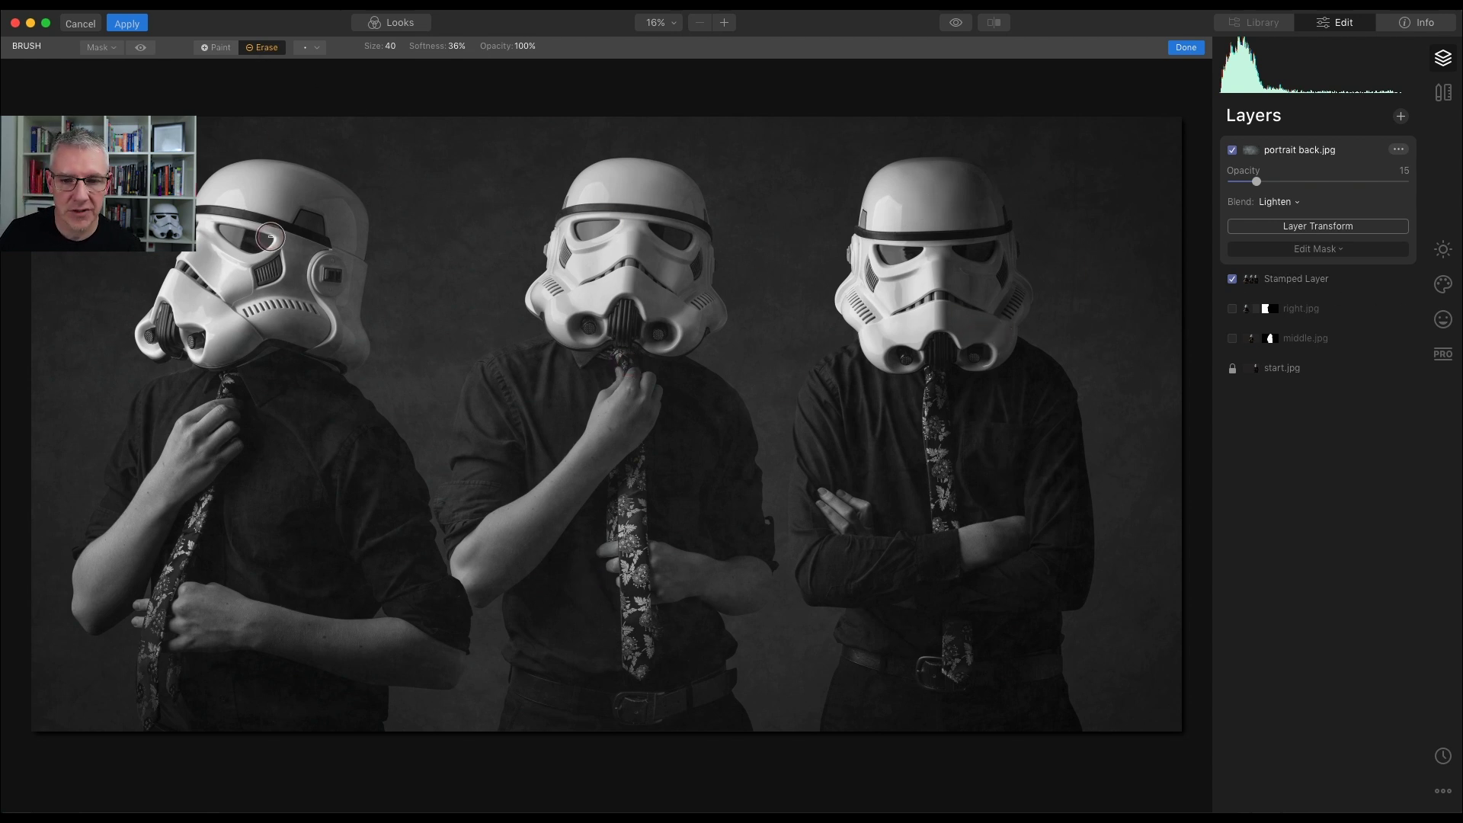
mouse_move(271, 237)
left_mouse_down()
mouse_move(290, 352)
mouse_move(283, 189)
mouse_move(251, 307)
mouse_move(246, 222)
mouse_move(198, 327)
mouse_move(200, 273)
mouse_move(168, 336)
mouse_move(153, 337)
mouse_move(244, 358)
mouse_move(297, 424)
mouse_move(283, 387)
mouse_move(377, 516)
mouse_move(283, 418)
mouse_move(363, 587)
mouse_move(292, 424)
mouse_move(156, 536)
mouse_move(398, 575)
mouse_move(261, 423)
mouse_move(321, 328)
mouse_move(519, 397)
mouse_move(568, 588)
mouse_move(662, 314)
mouse_move(648, 622)
mouse_move(680, 706)
mouse_move(1028, 718)
mouse_move(906, 307)
mouse_move(945, 555)
mouse_move(914, 366)
mouse_move(981, 276)
mouse_move(677, 631)
mouse_move(379, 475)
mouse_move(141, 534)
mouse_move(297, 414)
mouse_move(629, 386)
mouse_move(972, 322)
mouse_move(740, 570)
mouse_move(651, 370)
left_mouse_up()
key("bracketright")
key("bracketright")
key("bracketright")
key("bracketright")
key("bracketright")
key("bracketright")
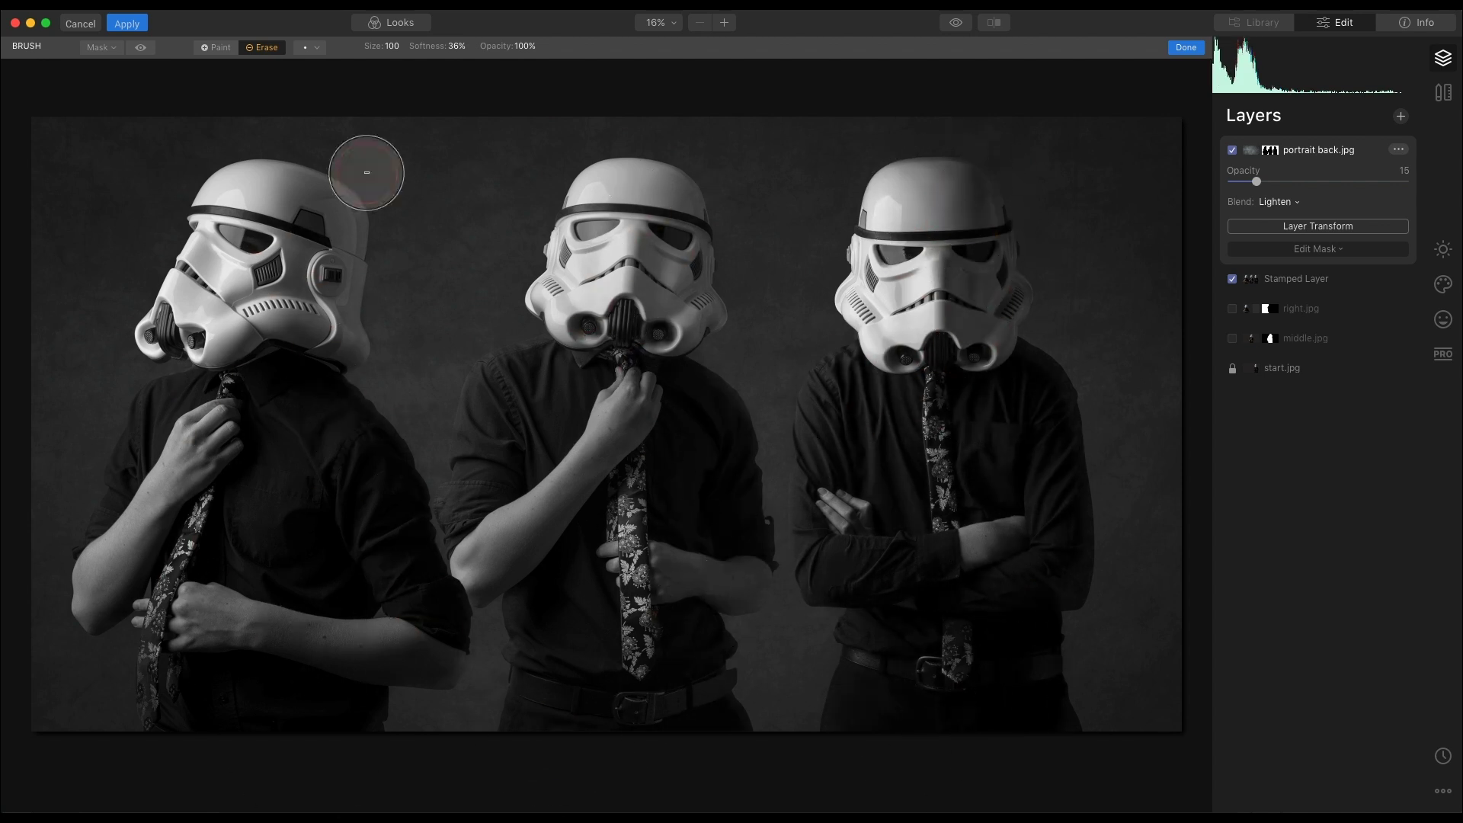
key("bracketleft")
key("bracketleft")
key("bracketleft")
key("bracketleft")
key("bracketleft")
key("bracketleft")
key("bracketleft")
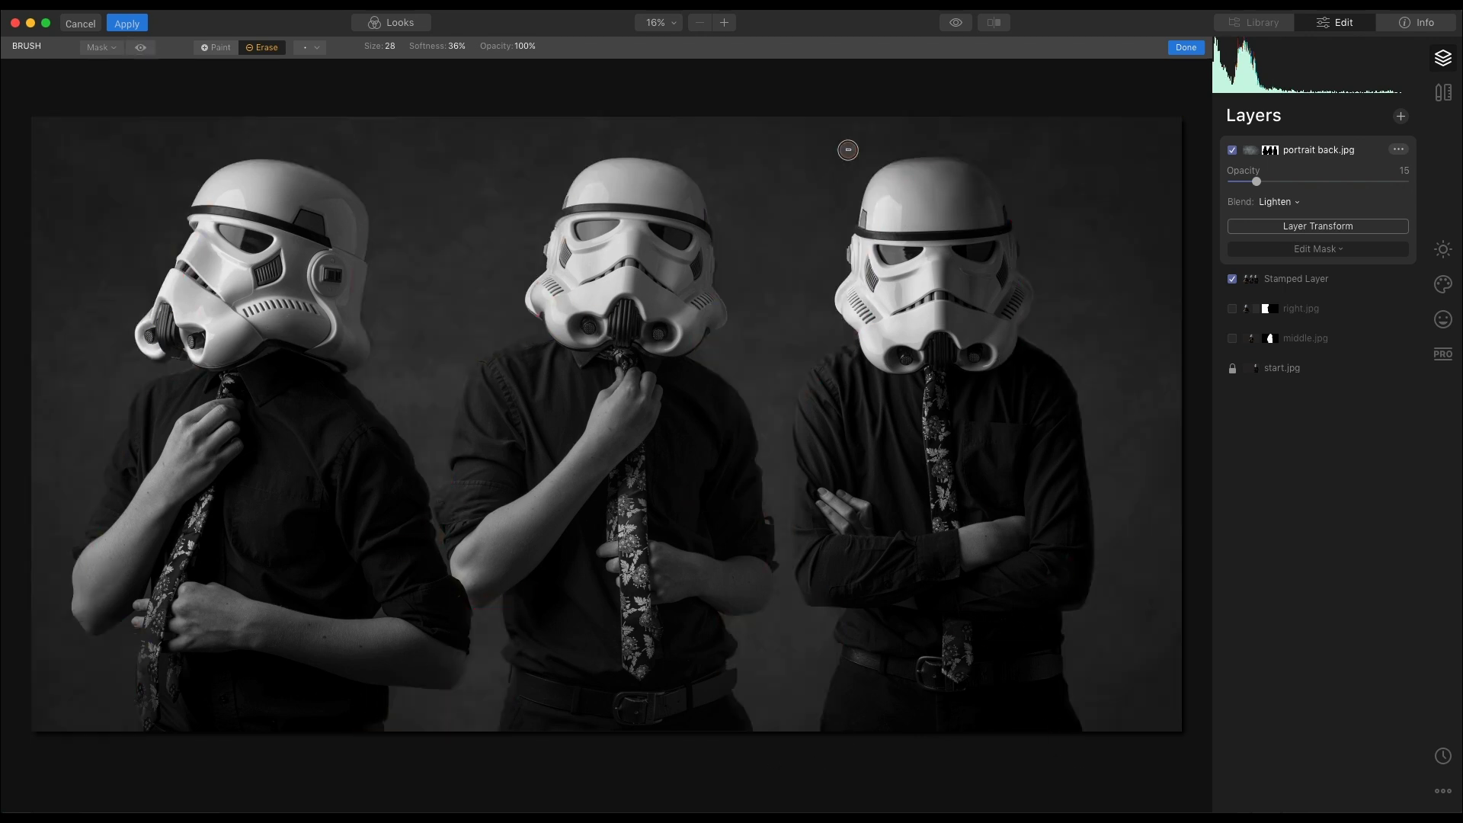
scroll(454, 666, "up", 3)
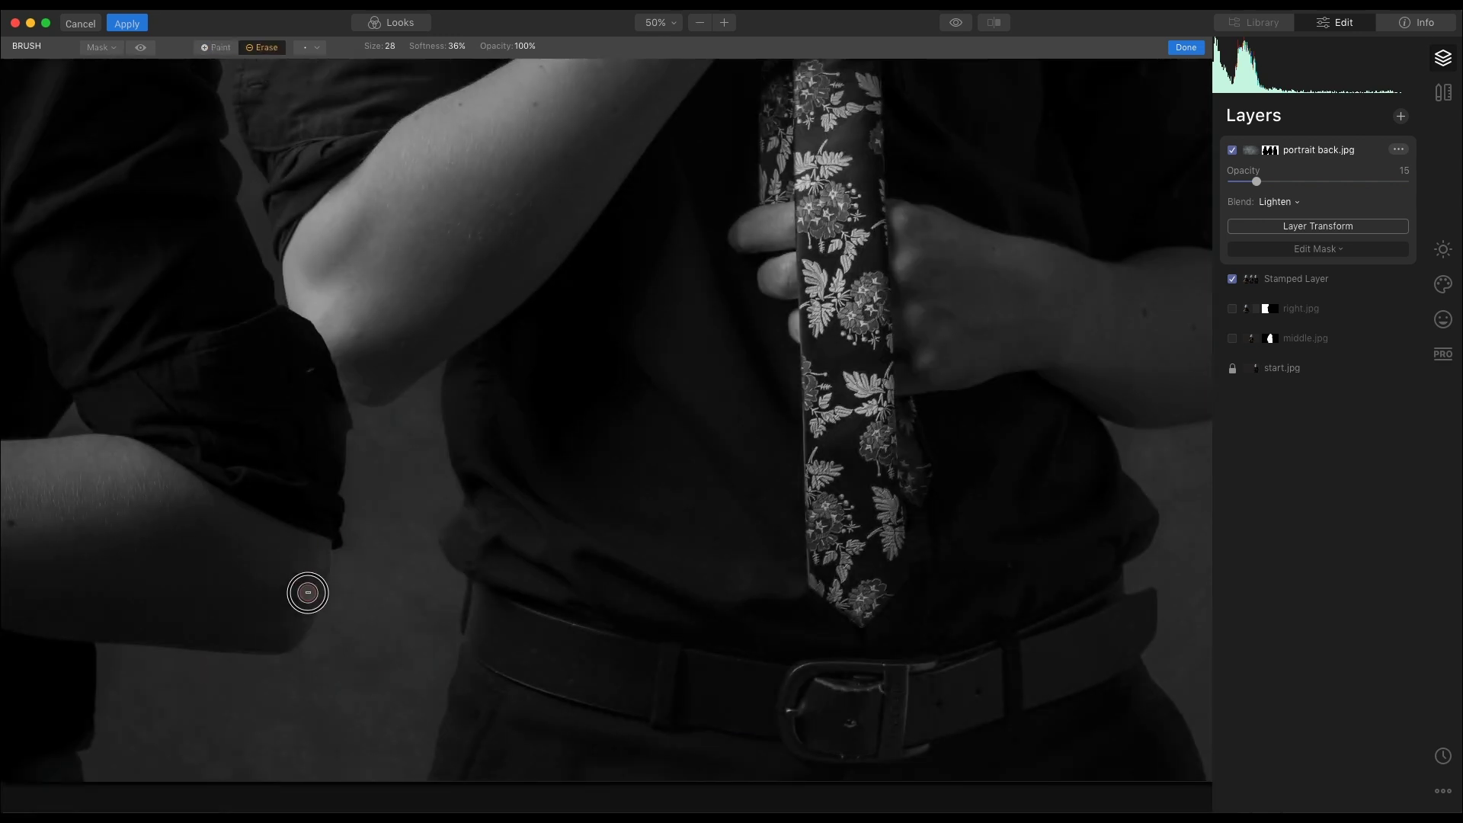
scroll(308, 592, "down", 3)
left_click(140, 47)
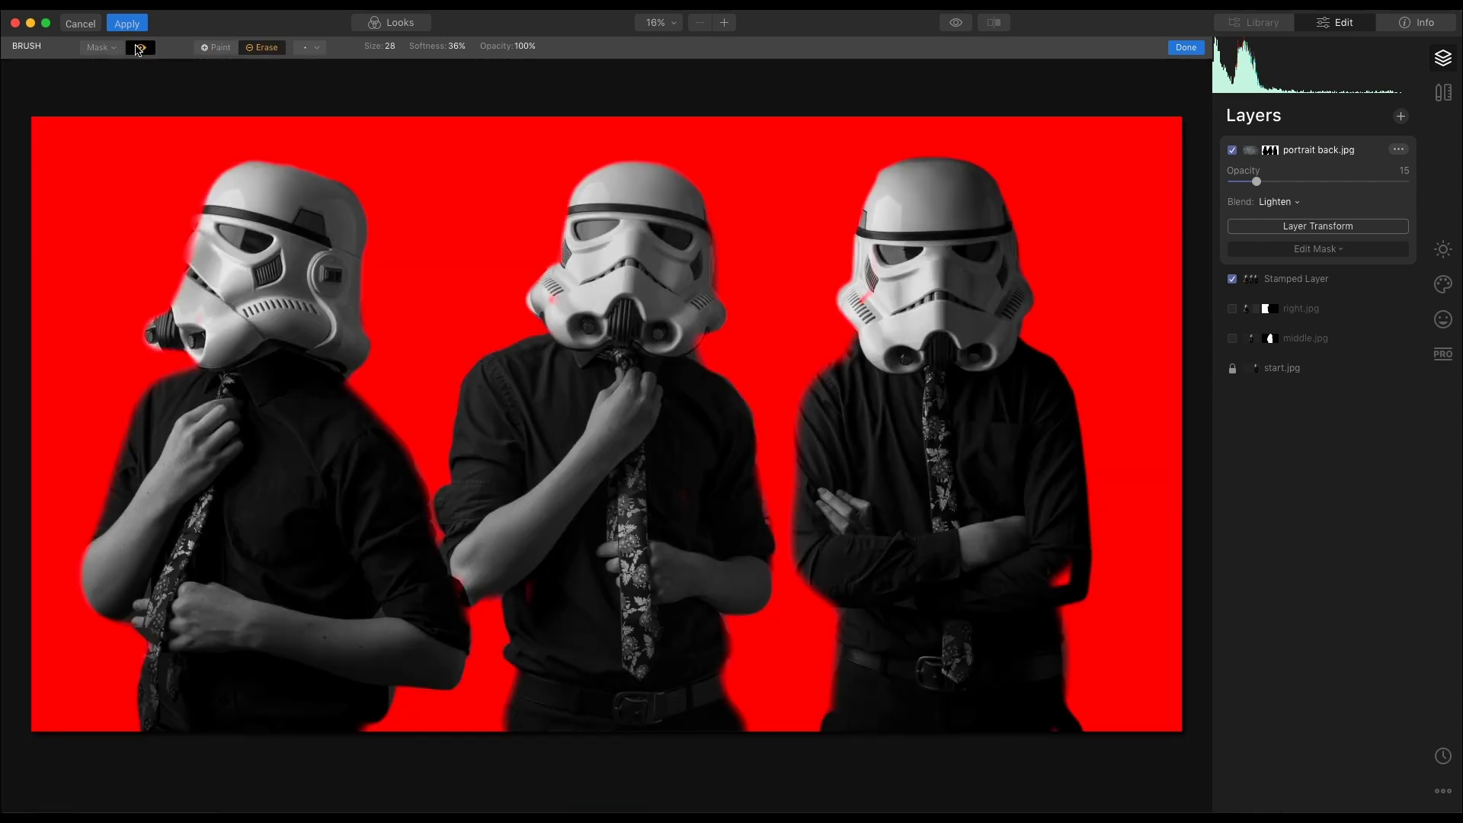
key("slash")
key("Return")
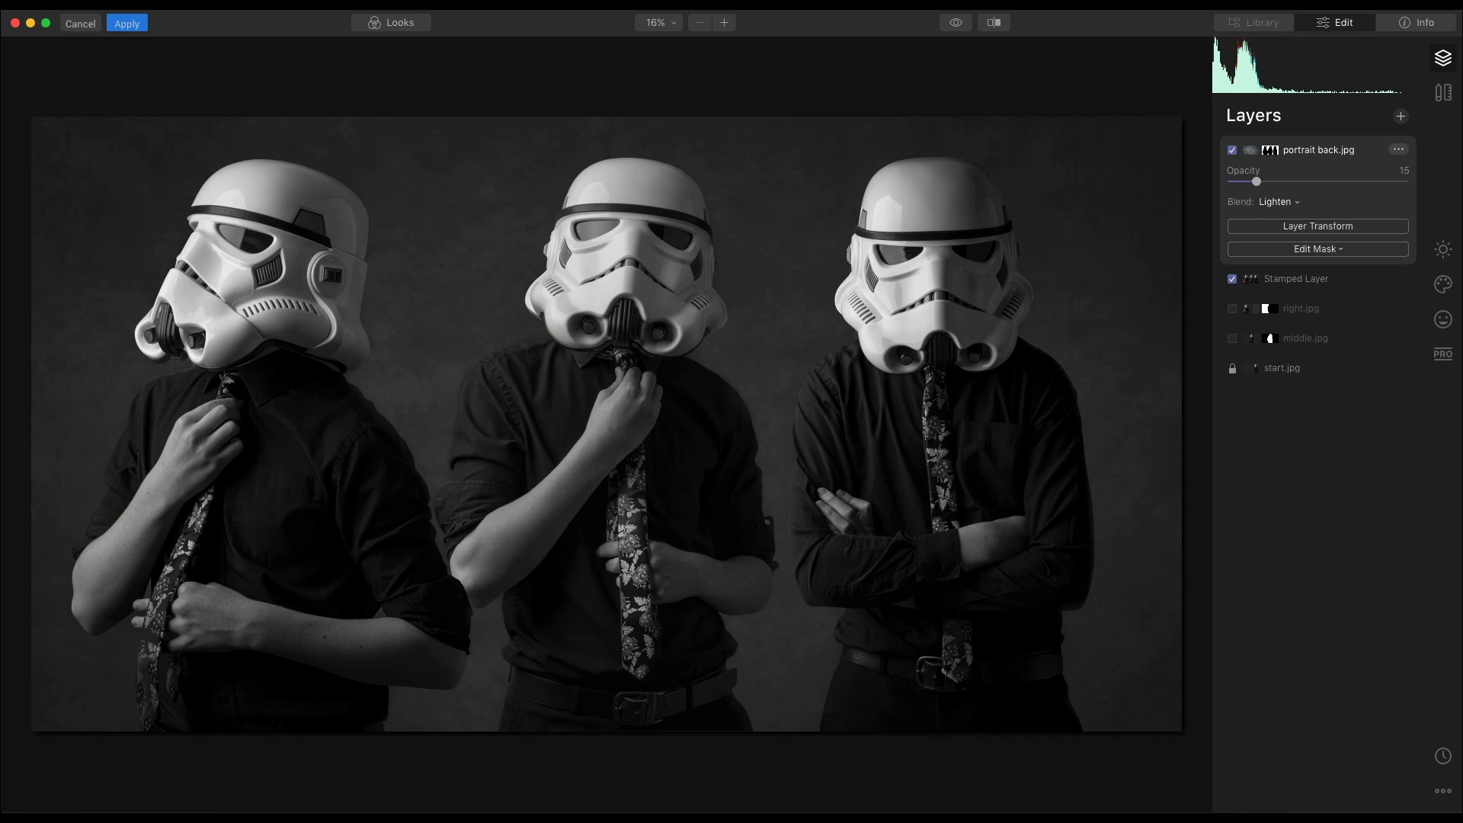